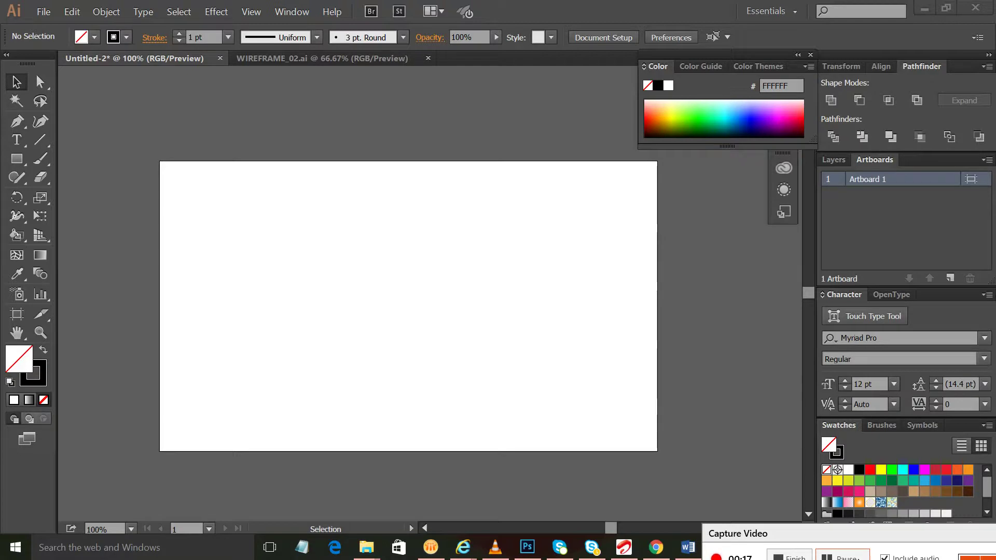
Look over the WIREFRAME_02.ai document, then return to the blank untitled document
{"action": "left_click", "coordinate": [384, 61]}
{"action": "scroll", "coordinate": [494, 171], "scroll_direction": "down", "scroll_amount": 3}
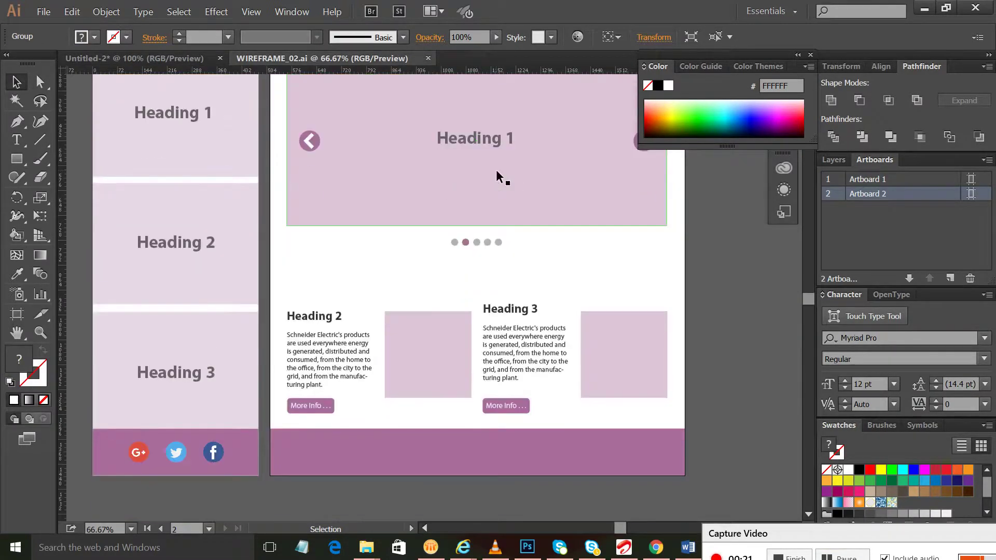
{"action": "scroll", "coordinate": [544, 172], "scroll_direction": "up", "scroll_amount": 1}
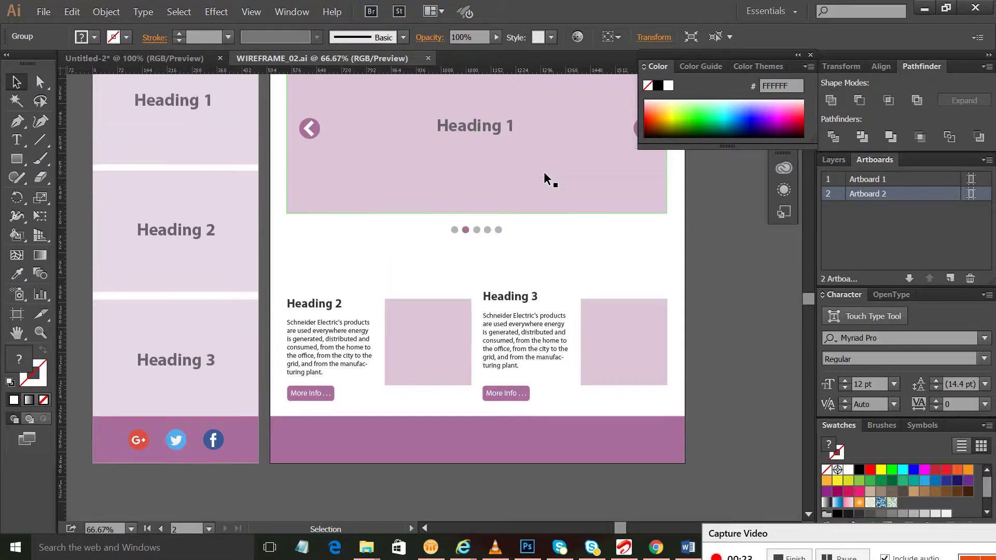
{"action": "scroll", "coordinate": [544, 173], "scroll_direction": "up", "scroll_amount": 2}
{"action": "scroll", "coordinate": [544, 177], "scroll_direction": "up", "scroll_amount": 2}
{"action": "scroll", "coordinate": [544, 176], "scroll_direction": "down", "scroll_amount": 3}
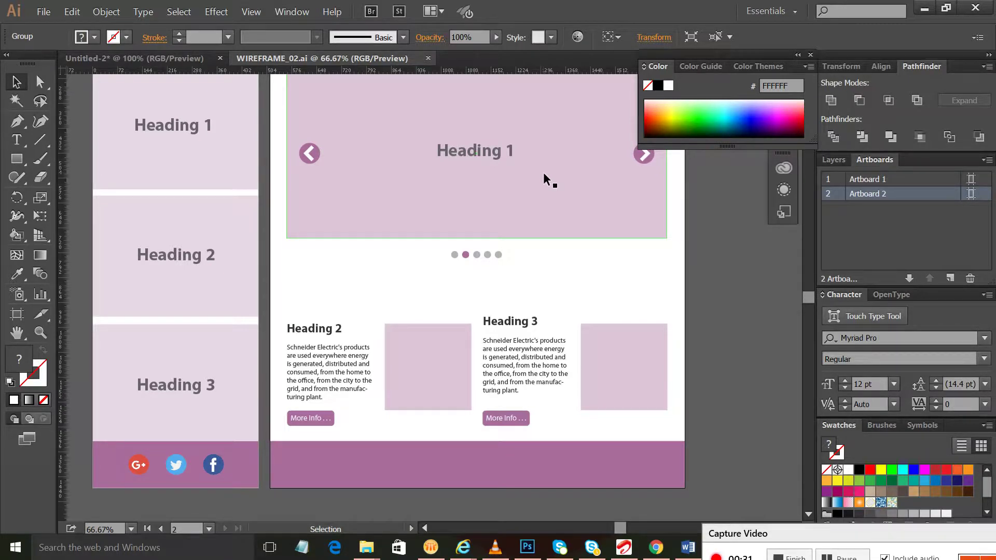
{"action": "scroll", "coordinate": [543, 172], "scroll_direction": "up", "scroll_amount": 1}
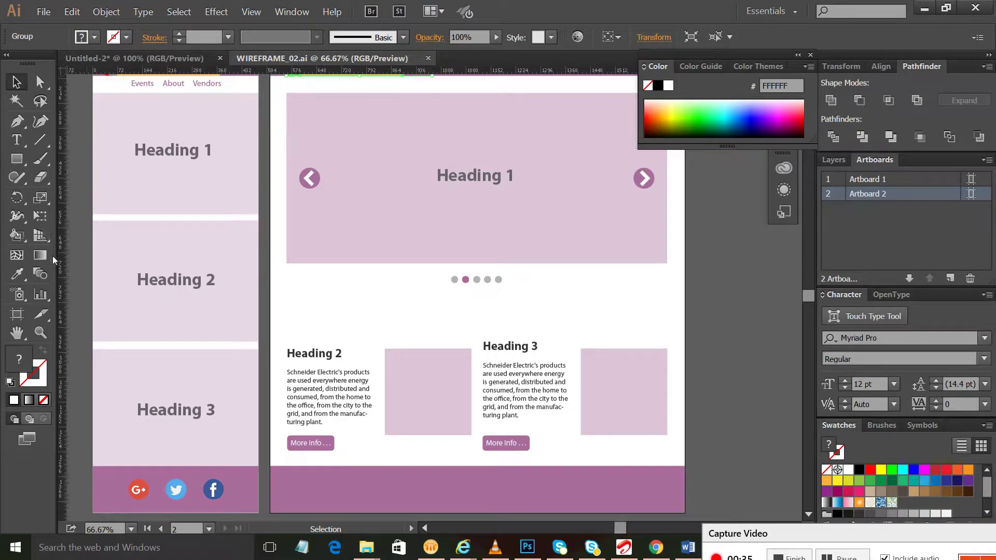
{"action": "scroll", "coordinate": [600, 255], "scroll_direction": "up", "scroll_amount": 1}
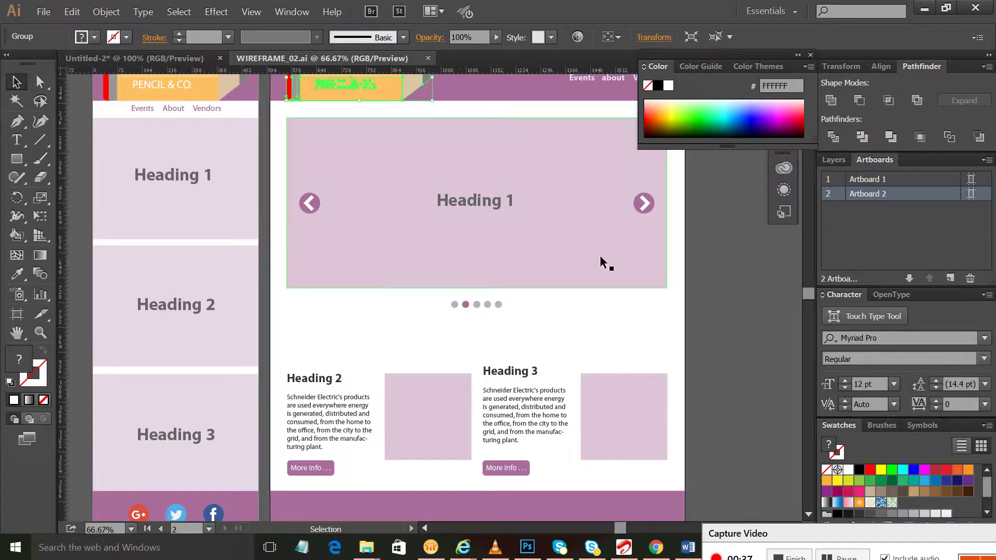
{"action": "scroll", "coordinate": [600, 255], "scroll_direction": "down", "scroll_amount": 1}
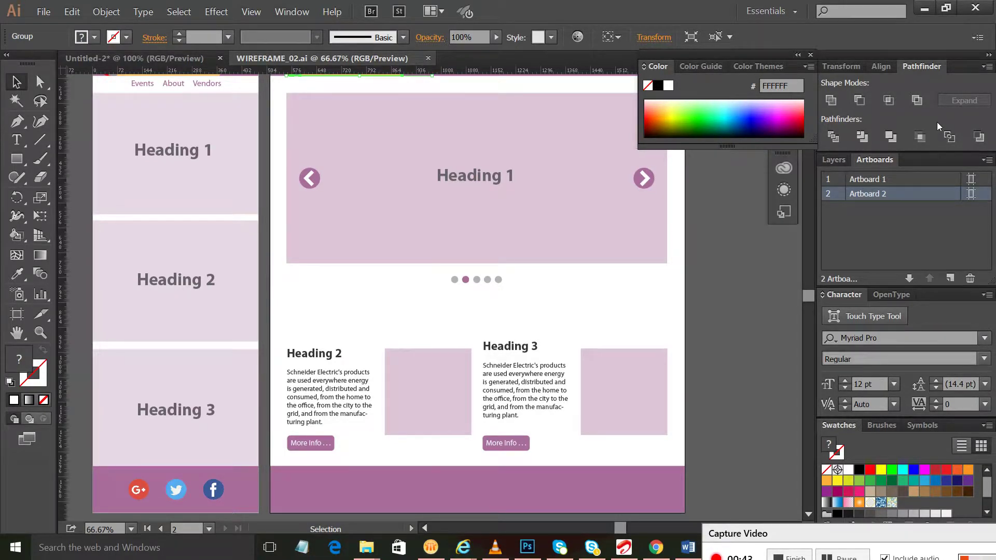
{"action": "left_click", "coordinate": [190, 61]}
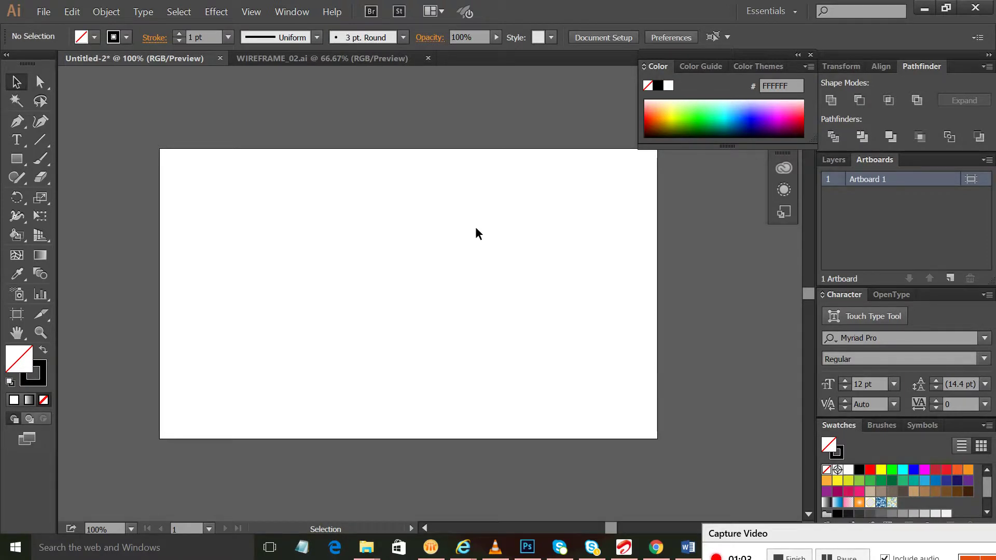
In Photoshop, zoom the red-layer canvas in to the pixel grid and back out to actual size
{"action": "left_click", "coordinate": [528, 548]}
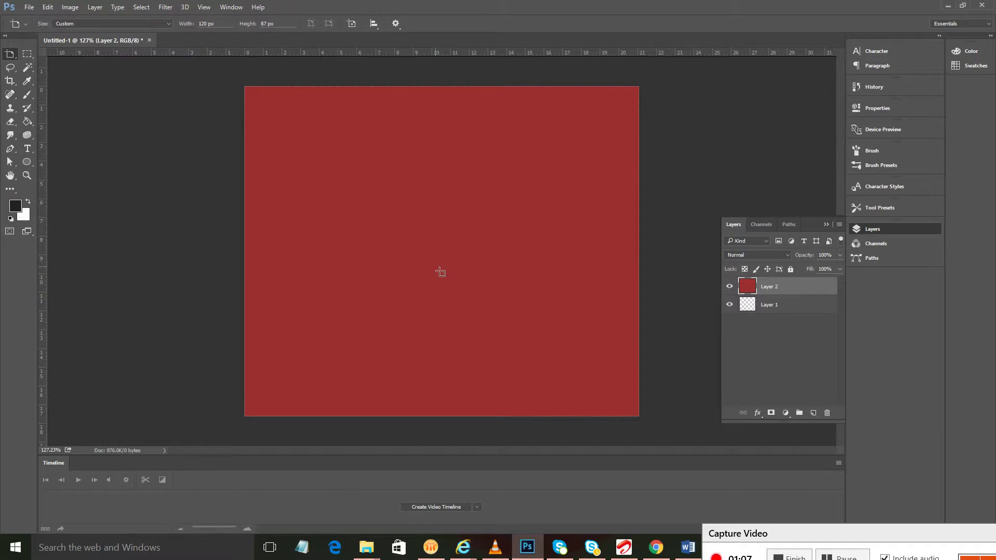
{"action": "key", "text": "ctrl+plus"}
{"action": "key", "text": "ctrl+plus"}
{"action": "key", "text": "ctrl+plus"}
{"action": "key", "text": "ctrl+plus"}
{"action": "key", "text": "ctrl+plus"}
{"action": "key", "text": "ctrl+plus"}
{"action": "key", "text": "ctrl+plus"}
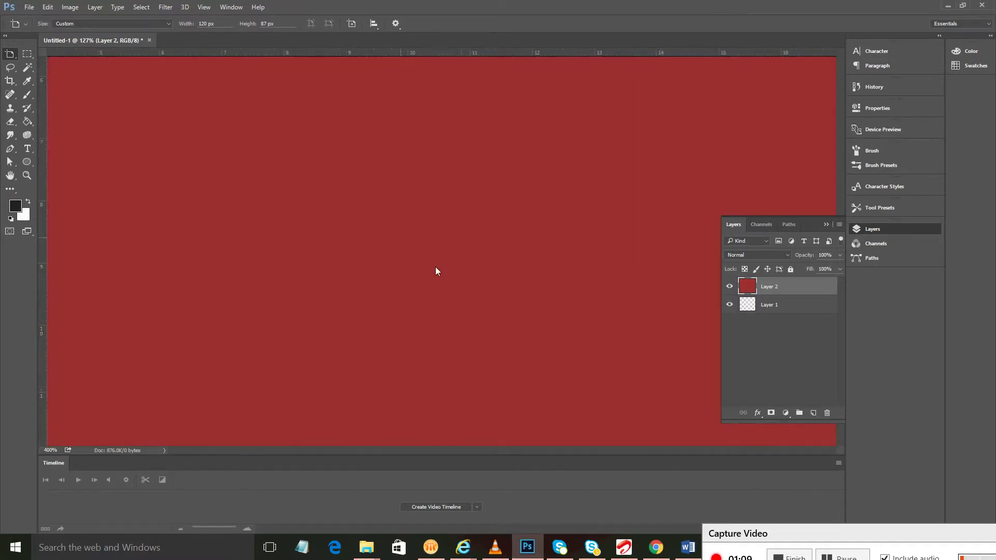
{"action": "key", "text": "ctrl+plus"}
{"action": "key", "text": "ctrl+plus"}
{"action": "key", "text": "ctrl+plus"}
{"action": "key", "text": "ctrl+plus"}
{"action": "key", "text": "ctrl+plus"}
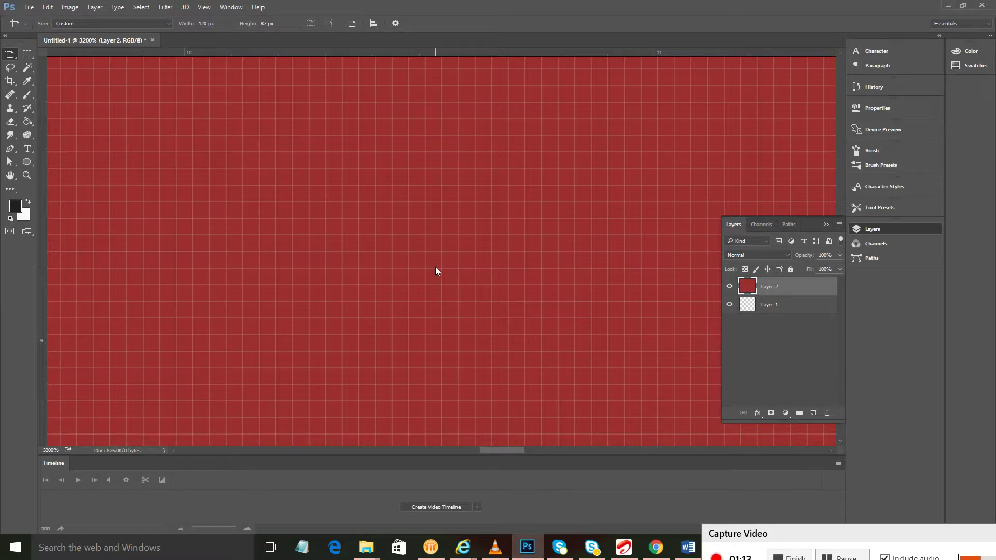
{"action": "key", "text": "ctrl+minus"}
{"action": "key", "text": "ctrl+minus"}
{"action": "key", "text": "ctrl+minus"}
{"action": "key", "text": "ctrl+minus"}
{"action": "key", "text": "ctrl+minus"}
{"action": "key", "text": "ctrl+minus"}
{"action": "key", "text": "ctrl+minus"}
{"action": "key", "text": "ctrl+minus"}
{"action": "key", "text": "ctrl+minus"}
{"action": "key", "text": "ctrl+minus"}
{"action": "key", "text": "ctrl+minus"}
{"action": "key", "text": "ctrl+minus"}
{"action": "key", "text": "ctrl+minus"}
{"action": "key", "text": "ctrl+minus"}
{"action": "key", "text": "ctrl+minus"}
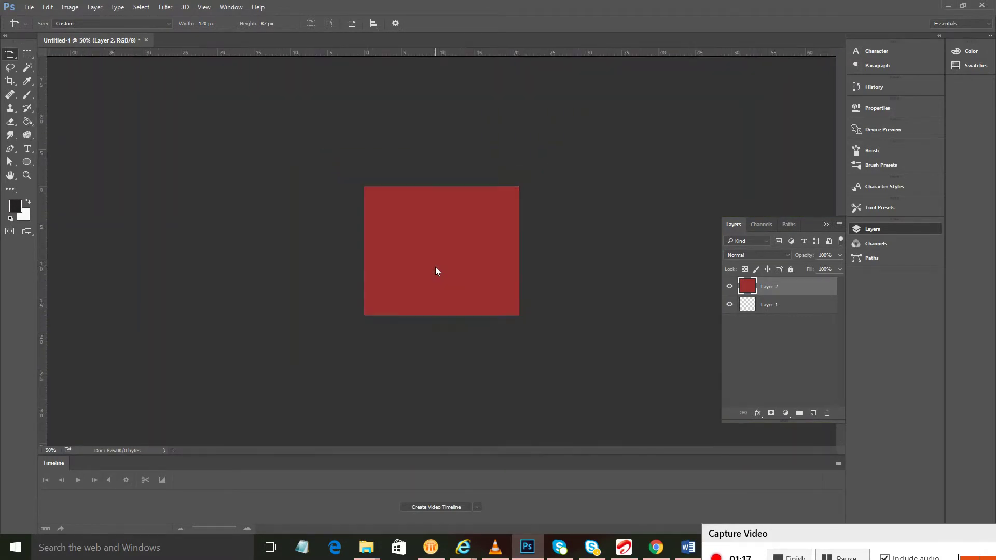
{"action": "key", "text": "ctrl+plus"}
{"action": "key", "text": "ctrl+plus"}
{"action": "key", "text": "ctrl+plus"}
{"action": "key", "text": "ctrl+plus"}
{"action": "key", "text": "ctrl+plus"}
{"action": "key", "text": "ctrl+plus"}
{"action": "key", "text": "ctrl+plus"}
{"action": "key", "text": "ctrl+plus"}
{"action": "key", "text": "ctrl+plus"}
{"action": "key", "text": "ctrl+plus"}
{"action": "key", "text": "ctrl+plus"}
{"action": "key", "text": "ctrl+plus"}
{"action": "key", "text": "ctrl+plus"}
{"action": "key", "text": "ctrl+plus"}
{"action": "key", "text": "ctrl+plus"}
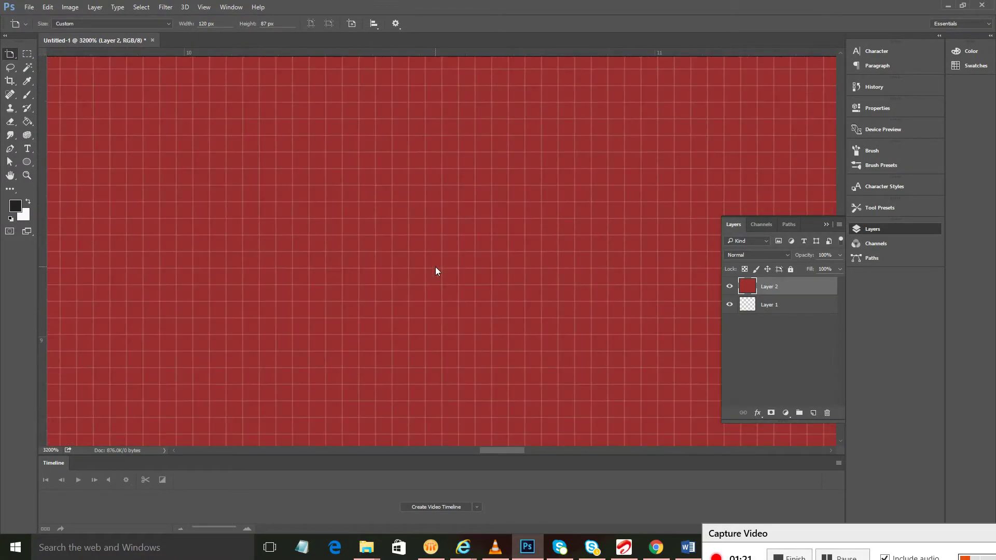
{"action": "key", "text": "ctrl+minus"}
{"action": "key", "text": "ctrl+minus"}
{"action": "key", "text": "ctrl+minus"}
{"action": "key", "text": "ctrl+minus"}
{"action": "key", "text": "ctrl+minus"}
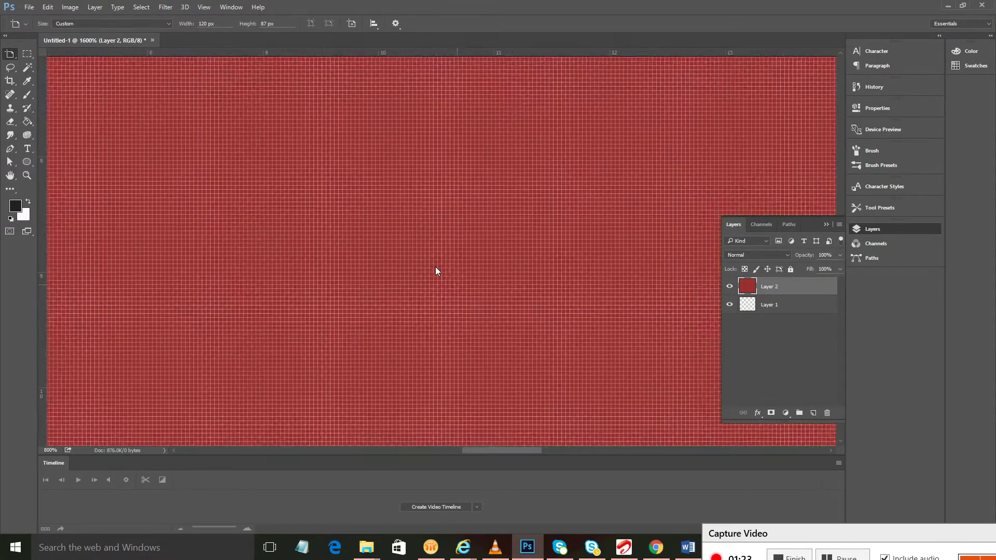
{"action": "key", "text": "ctrl+plus"}
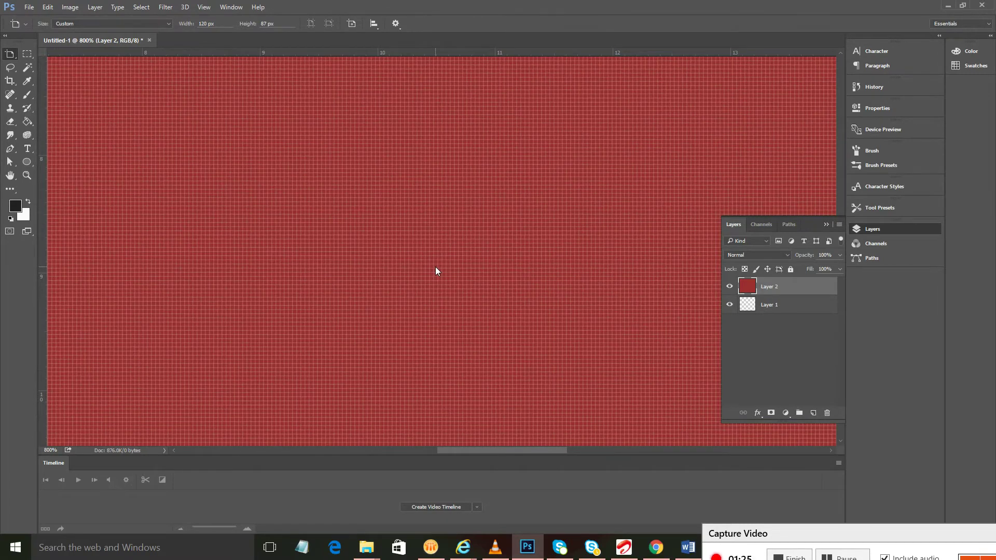
{"action": "key", "text": "ctrl+minus"}
{"action": "key", "text": "ctrl+minus"}
{"action": "key", "text": "ctrl+minus"}
{"action": "key", "text": "ctrl+minus"}
{"action": "key", "text": "ctrl+minus"}
{"action": "key", "text": "ctrl+minus"}
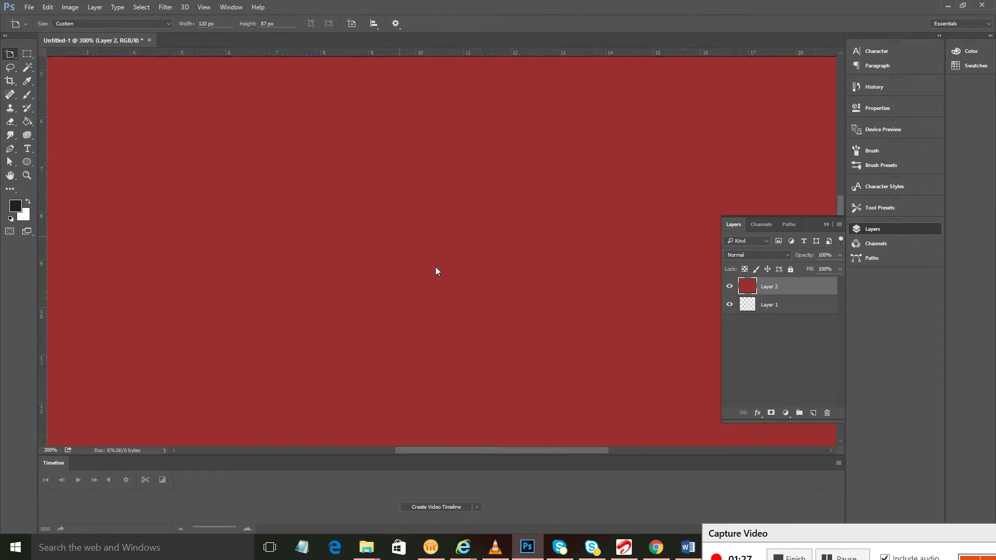
{"action": "key", "text": "ctrl+plus"}
{"action": "key", "text": "ctrl+plus"}
{"action": "key", "text": "ctrl+plus"}
{"action": "key", "text": "ctrl+plus"}
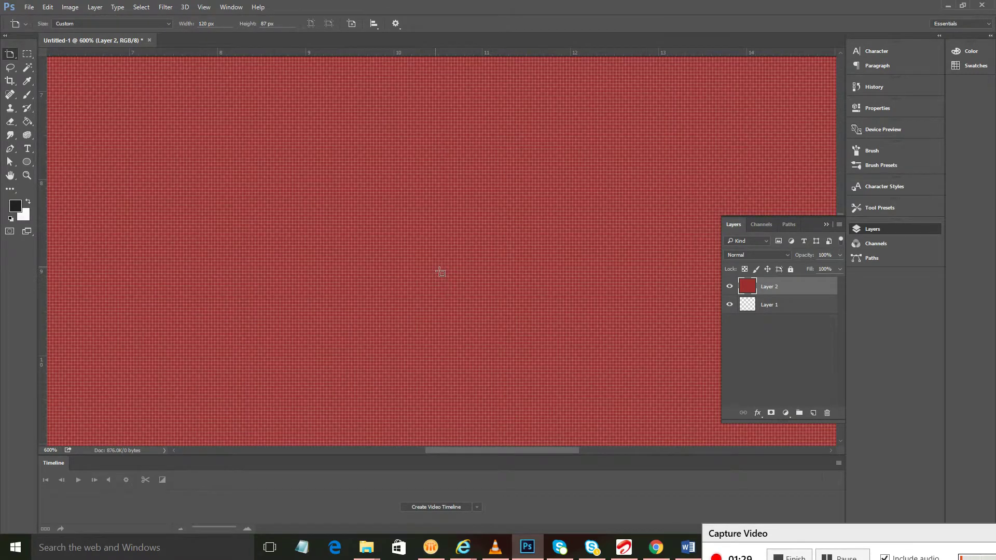
{"action": "key", "text": "ctrl+minus"}
{"action": "key", "text": "ctrl+minus"}
{"action": "key", "text": "ctrl+minus"}
{"action": "key", "text": "ctrl+minus"}
{"action": "key", "text": "ctrl+minus"}
{"action": "key", "text": "ctrl+minus"}
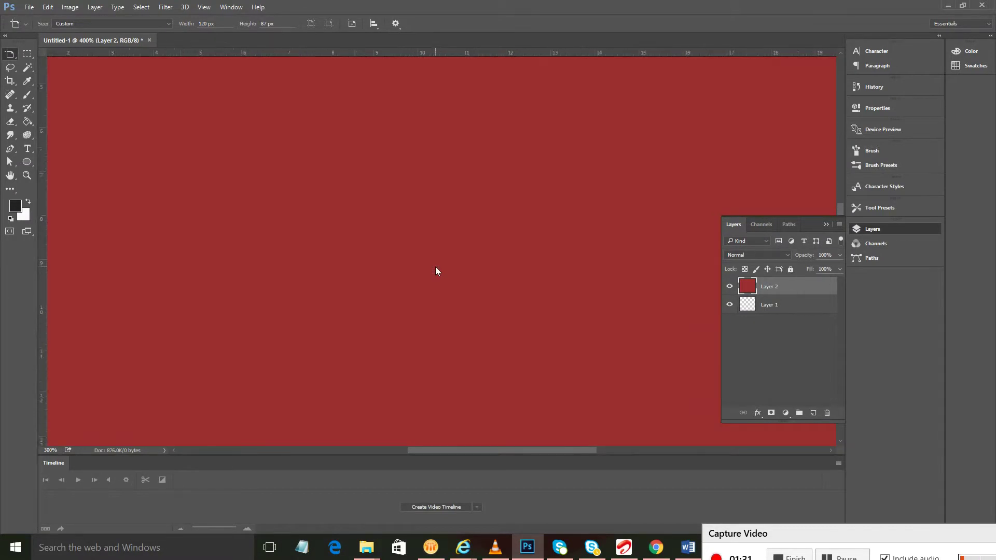
{"action": "key", "text": "ctrl+plus"}
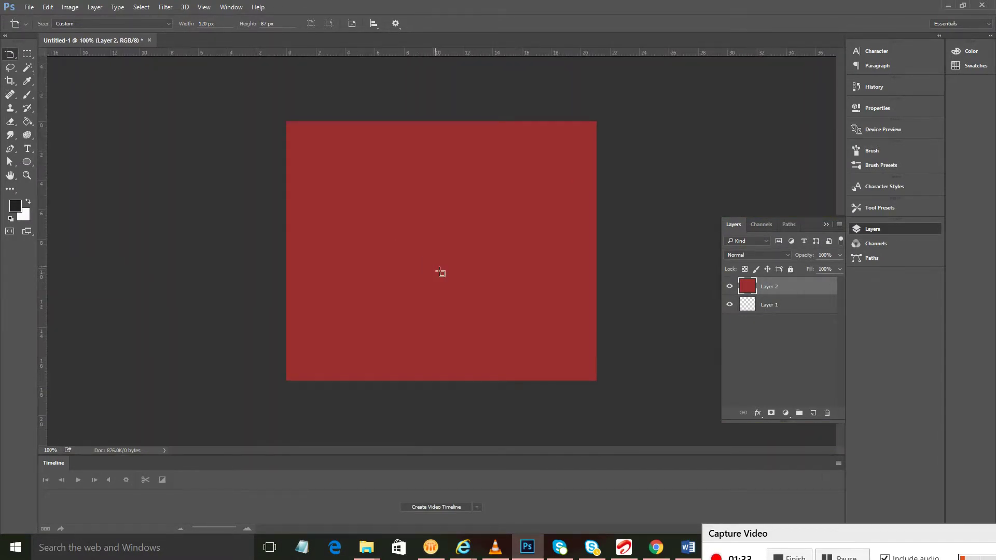
Back in Illustrator, draw a horizontal line across the Untitled-2 artboard with the Line Segment tool
{"action": "left_click", "coordinate": [948, 6]}
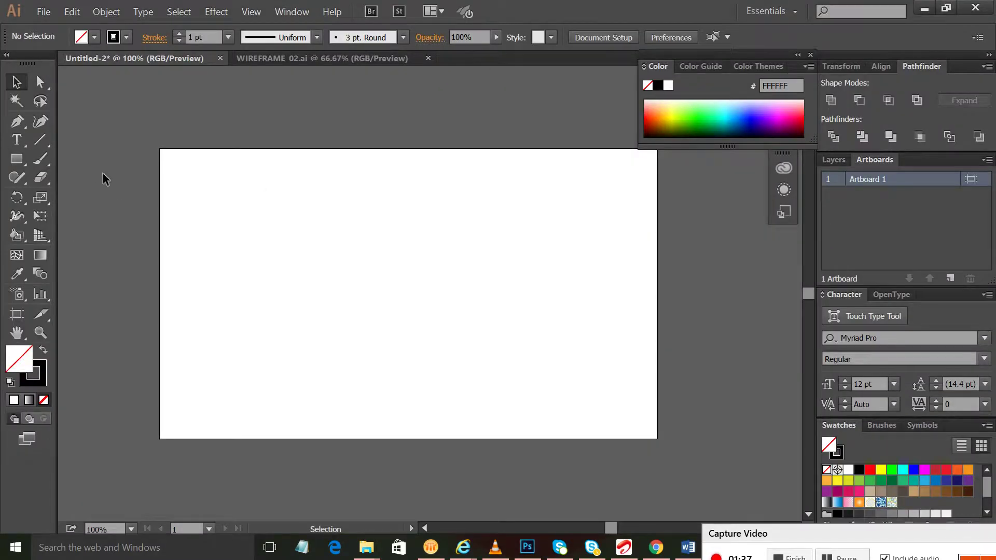
{"action": "left_click", "coordinate": [40, 139]}
{"action": "left_click_drag", "start_coordinate": [285, 244], "coordinate": [525, 244]}
Zoom in and out around the new line, checking the preset magnification list
{"action": "key", "text": "ctrl+plus"}
{"action": "key", "text": "ctrl+plus"}
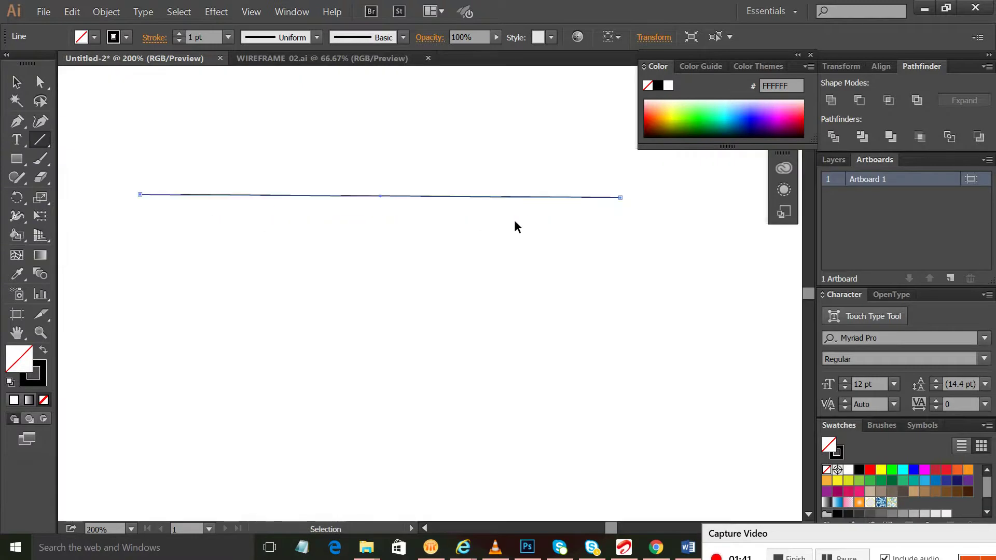
{"action": "scroll", "coordinate": [170, 234], "scroll_direction": "up", "scroll_amount": 3}
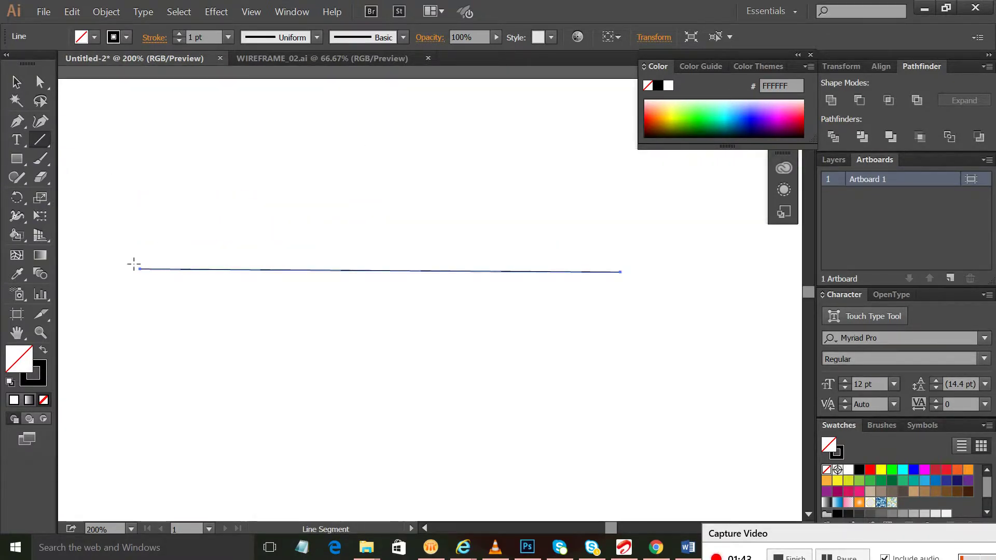
{"action": "key", "text": "ctrl+minus"}
{"action": "key", "text": "ctrl+minus"}
{"action": "key", "text": "ctrl+plus"}
{"action": "key", "text": "ctrl+plus"}
{"action": "key", "text": "ctrl+plus"}
{"action": "key", "text": "ctrl+plus"}
{"action": "key", "text": "ctrl+plus"}
{"action": "key", "text": "ctrl+plus"}
{"action": "key", "text": "ctrl+plus"}
{"action": "key", "text": "ctrl+plus"}
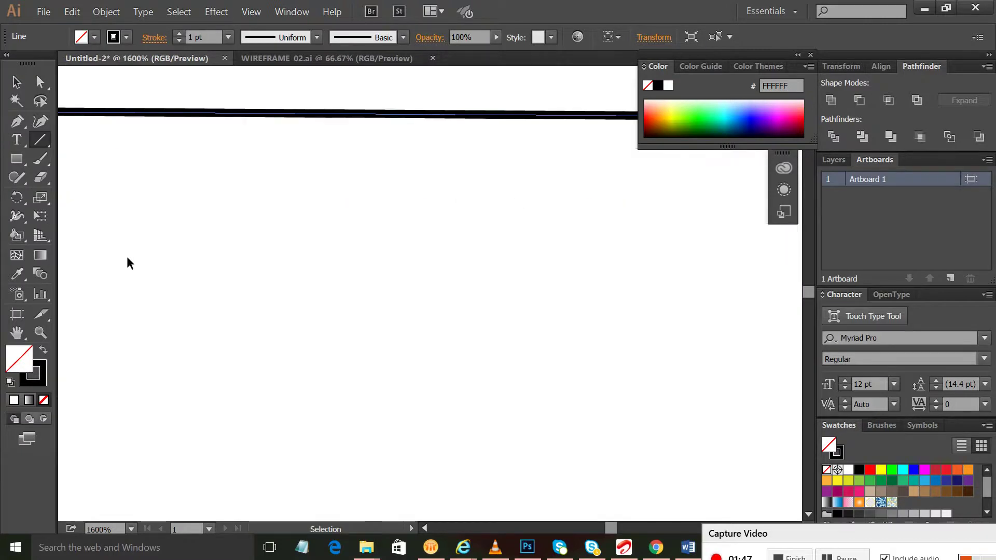
{"action": "scroll", "coordinate": [289, 366], "scroll_direction": "up", "scroll_amount": 1}
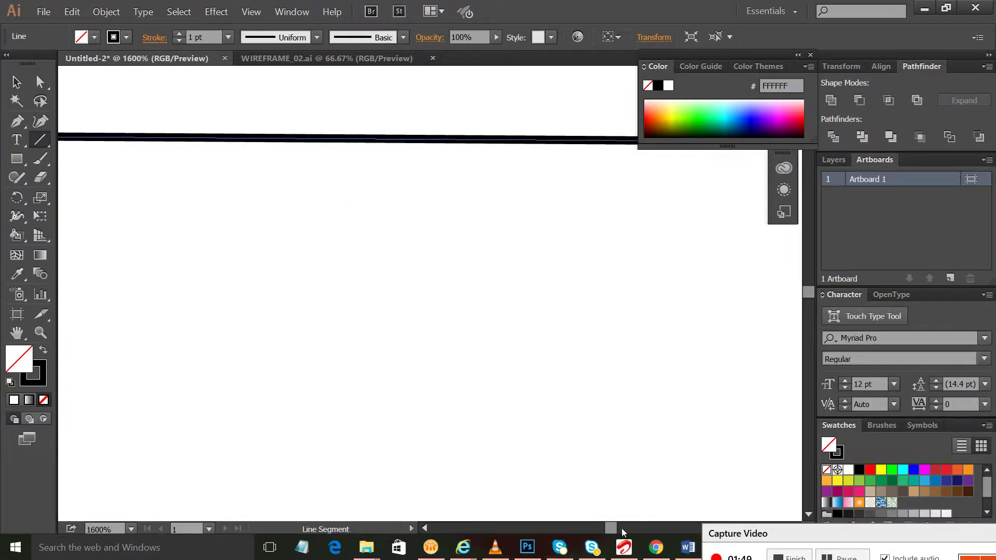
{"action": "left_click_drag", "start_coordinate": [623, 528], "coordinate": [573, 527]}
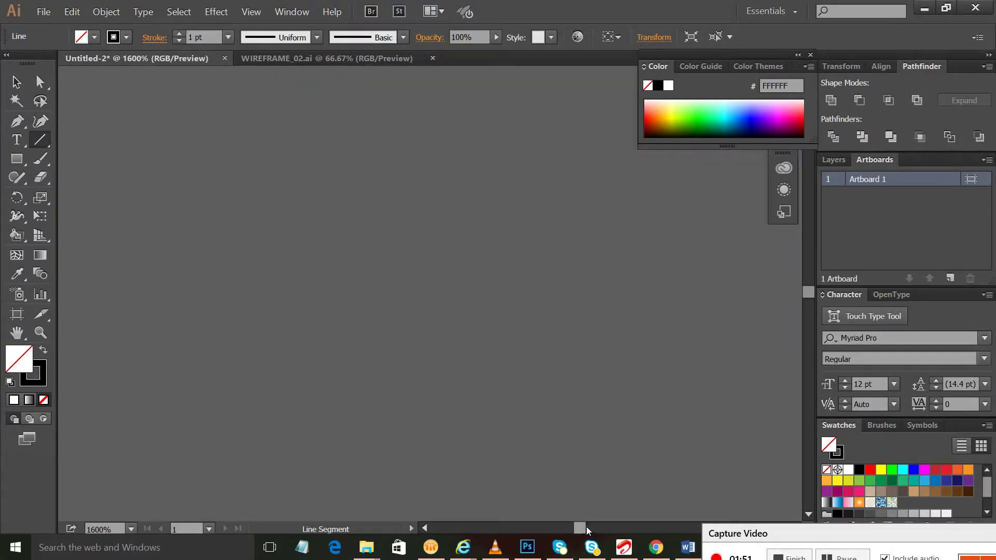
{"action": "left_click", "coordinate": [131, 528]}
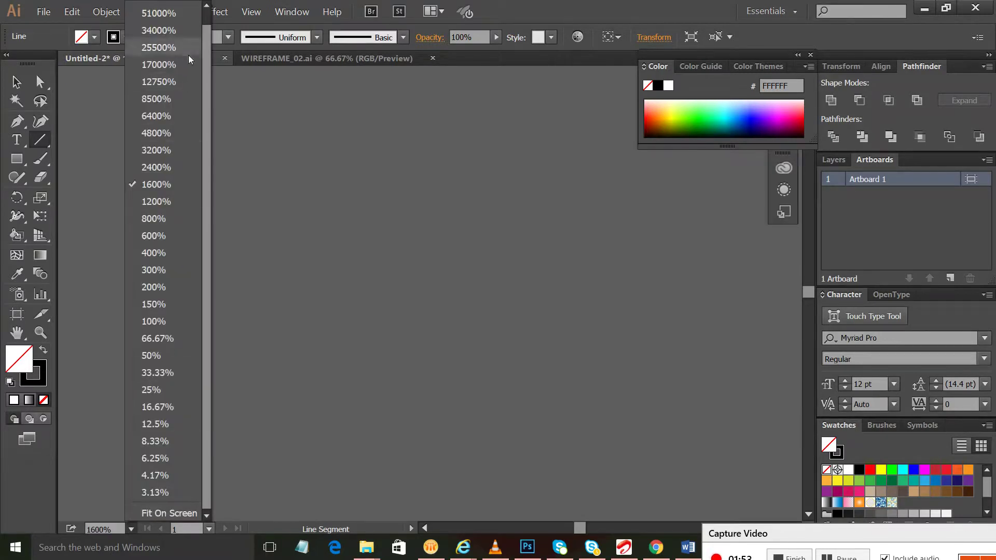
{"action": "scroll", "coordinate": [207, 68], "scroll_direction": "up", "scroll_amount": 1}
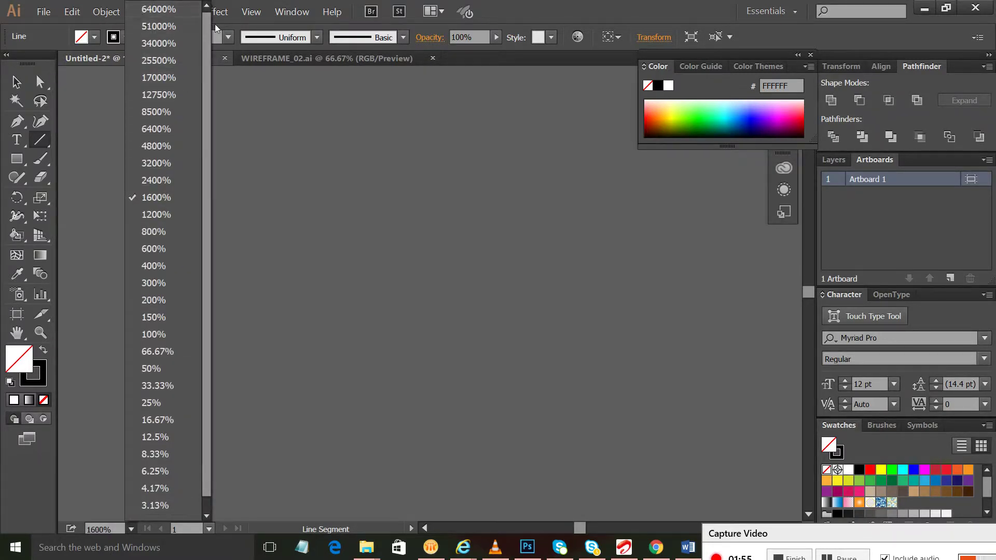
{"action": "left_click", "coordinate": [351, 163]}
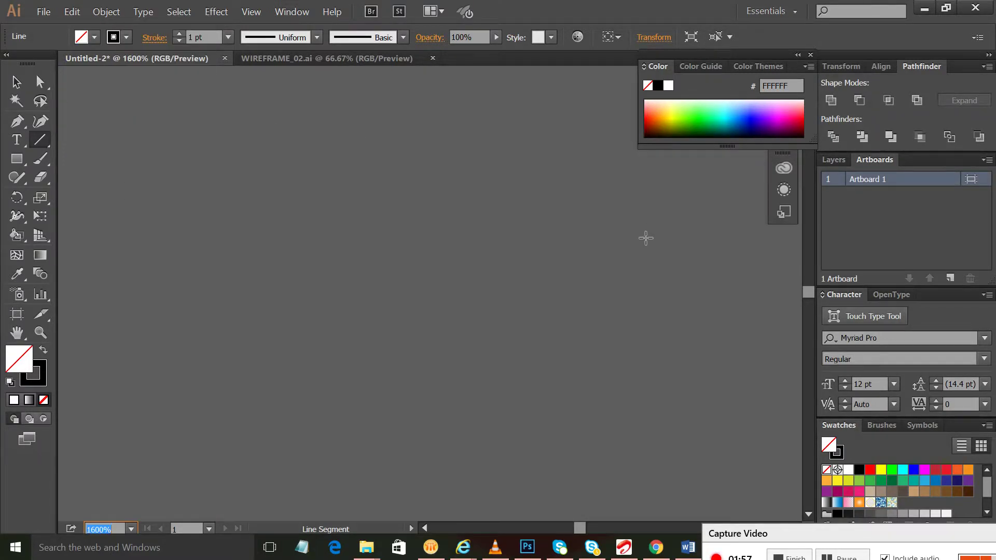
{"action": "key", "text": "ctrl+minus"}
{"action": "key", "text": "ctrl+minus"}
{"action": "key", "text": "ctrl+minus"}
{"action": "key", "text": "ctrl+minus"}
{"action": "key", "text": "ctrl+minus"}
{"action": "key", "text": "ctrl+minus"}
{"action": "key", "text": "ctrl+minus"}
{"action": "key", "text": "ctrl+minus"}
{"action": "key", "text": "ctrl+plus"}
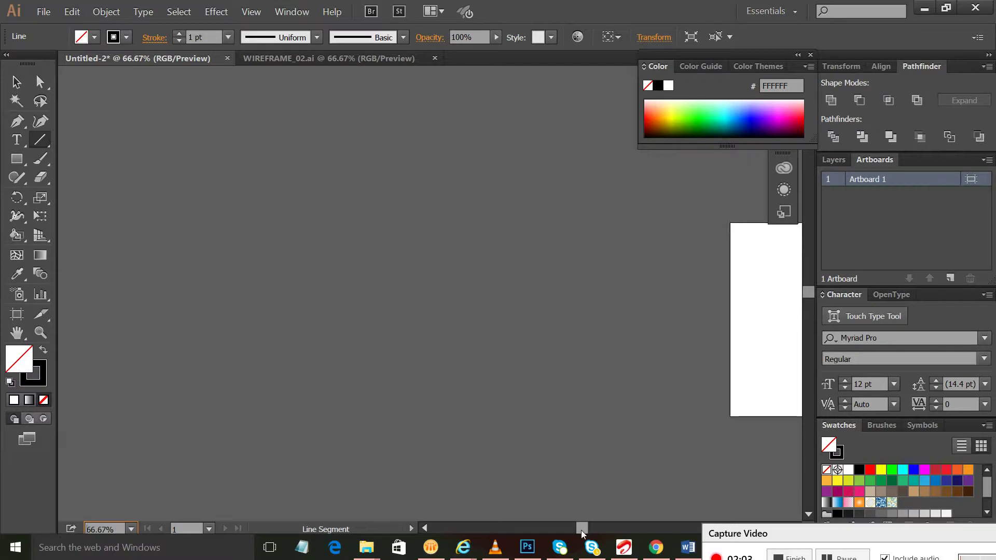
Zoom to 200% and draw a diagonal line crossing the horizontal one, cancelling the line options dialog
{"action": "left_click_drag", "start_coordinate": [581, 529], "coordinate": [607, 528]}
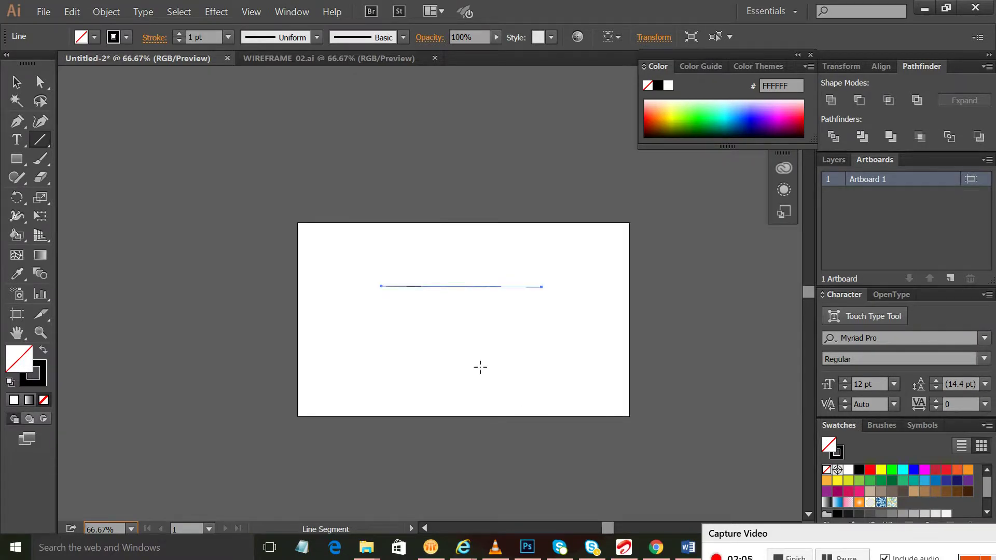
{"action": "key", "text": "ctrl+plus"}
{"action": "key", "text": "ctrl+plus"}
{"action": "key", "text": "ctrl+plus"}
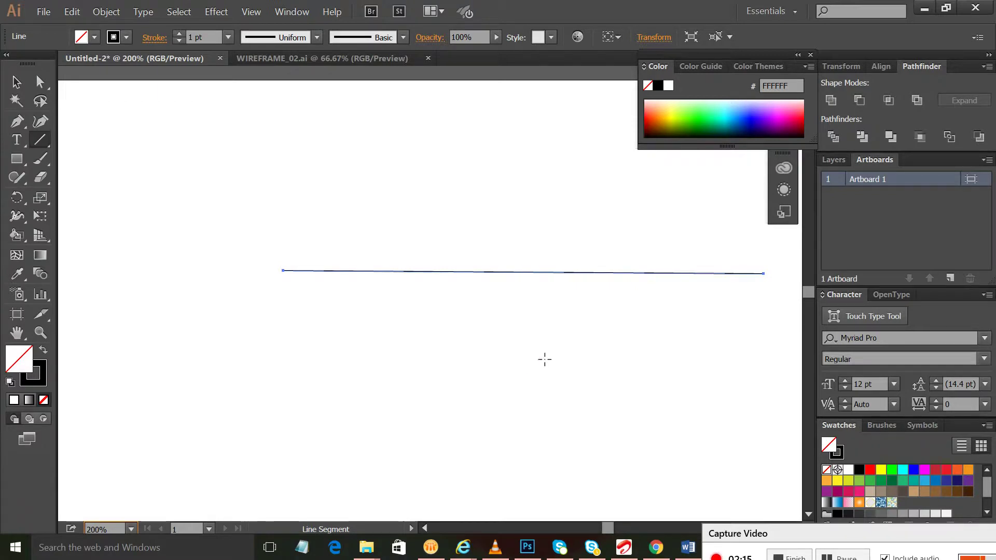
{"action": "left_click_drag", "start_coordinate": [528, 371], "coordinate": [569, 375]}
{"action": "left_click_drag", "start_coordinate": [324, 208], "coordinate": [508, 335]}
{"action": "left_click", "coordinate": [507, 334]}
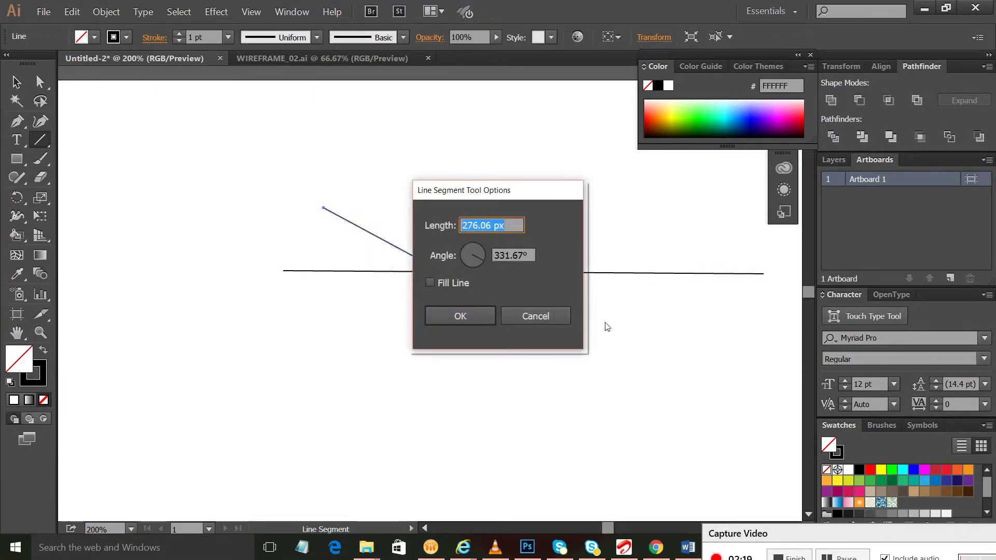
{"action": "left_click", "coordinate": [567, 317]}
Glance at WIREFRAME_02, start a vertical line on Untitled-2, then switch to Photoshop
{"action": "left_click", "coordinate": [273, 58]}
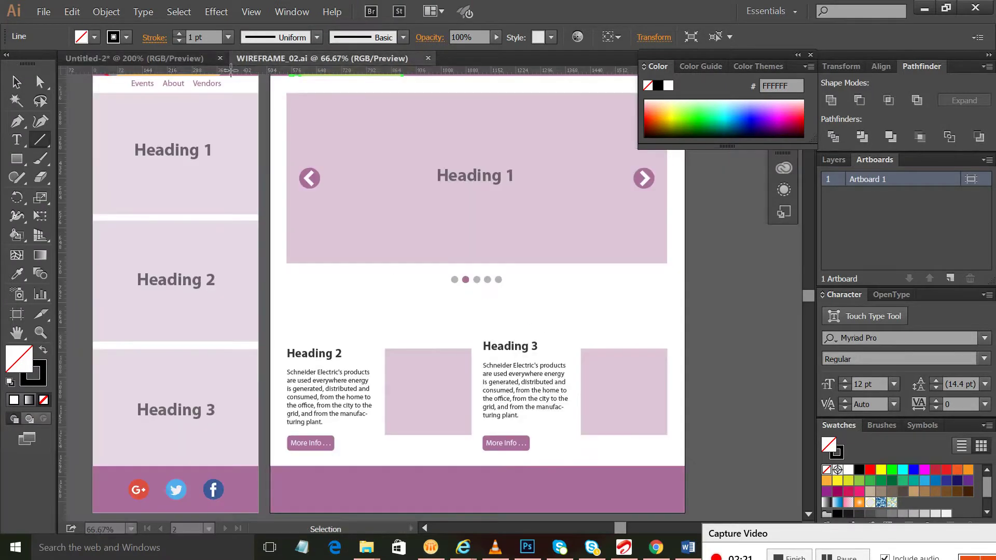
{"action": "left_click", "coordinate": [180, 58]}
{"action": "left_click_drag", "start_coordinate": [524, 272], "coordinate": [523, 452]}
{"action": "left_click", "coordinate": [527, 547]}
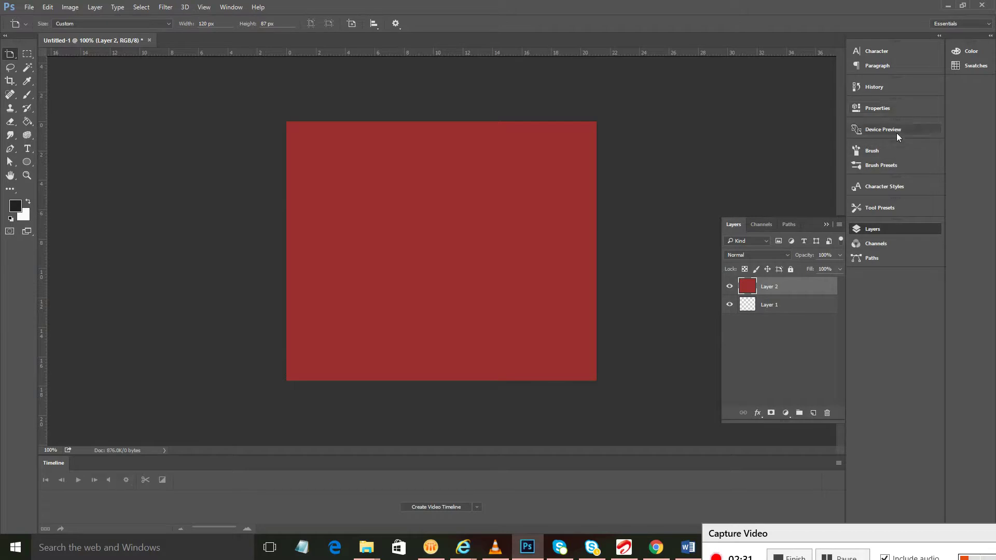
Bring Illustrator forward and zoom to 400% on the crossing lines
{"action": "left_click", "coordinate": [956, 7]}
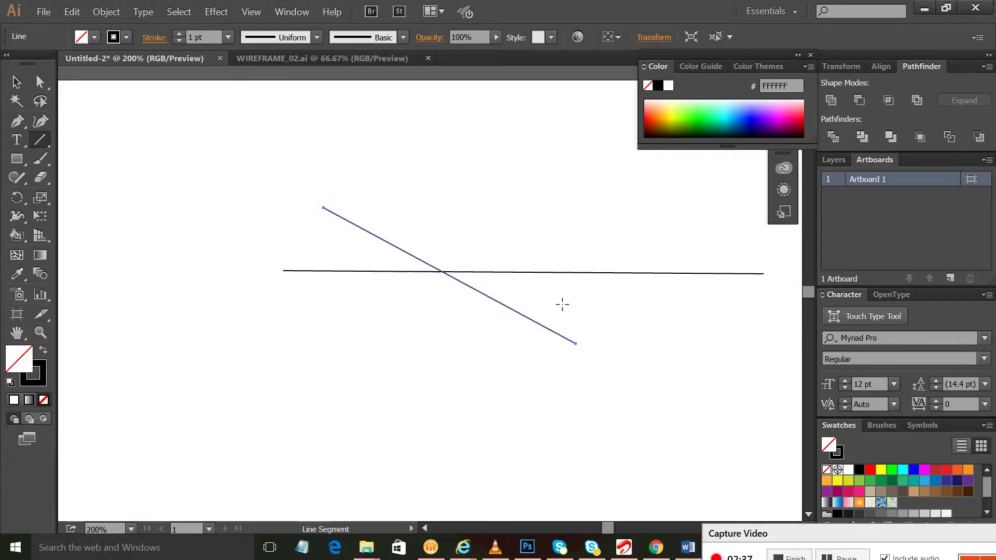
{"action": "key", "text": "ctrl+minus"}
{"action": "key", "text": "ctrl+minus"}
{"action": "key", "text": "ctrl+minus"}
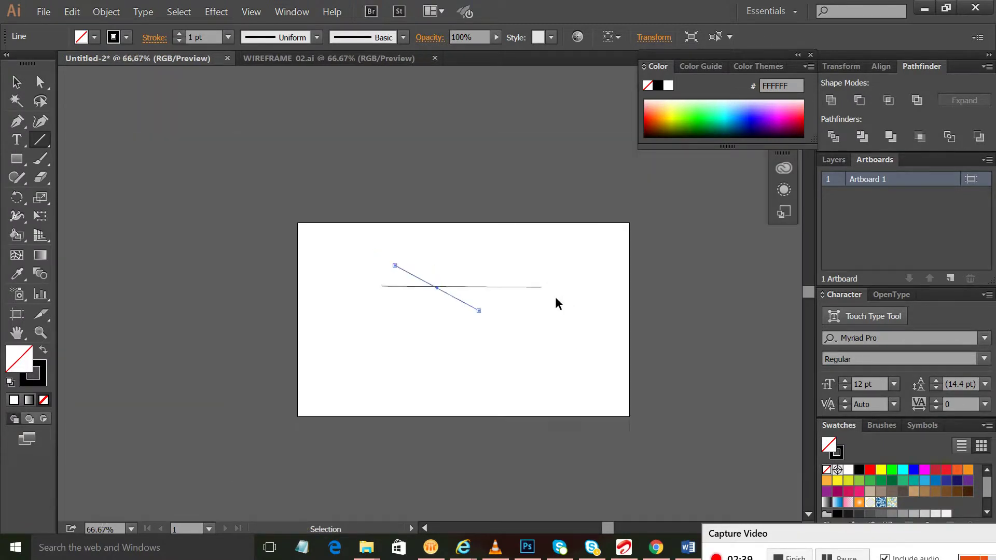
{"action": "key", "text": "ctrl+plus"}
{"action": "key", "text": "ctrl+plus"}
{"action": "key", "text": "ctrl+plus"}
{"action": "key", "text": "ctrl+plus"}
{"action": "key", "text": "ctrl+plus"}
{"action": "key", "text": "ctrl+plus"}
{"action": "key", "text": "ctrl+plus"}
{"action": "key", "text": "ctrl+plus"}
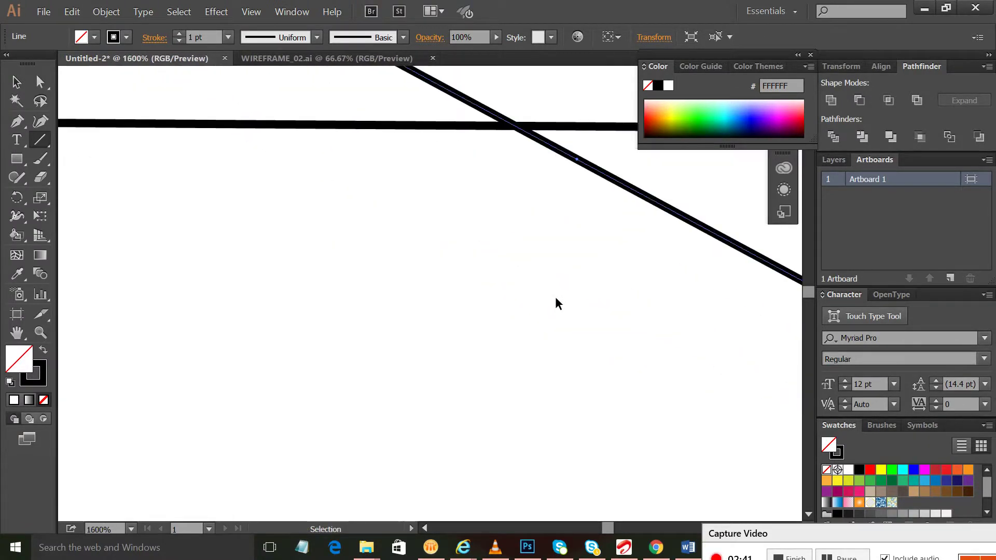
{"action": "key", "text": "ctrl+minus"}
{"action": "key", "text": "ctrl+minus"}
{"action": "key", "text": "ctrl+minus"}
{"action": "key", "text": "ctrl+minus"}
{"action": "key", "text": "ctrl+minus"}
{"action": "key", "text": "ctrl+minus"}
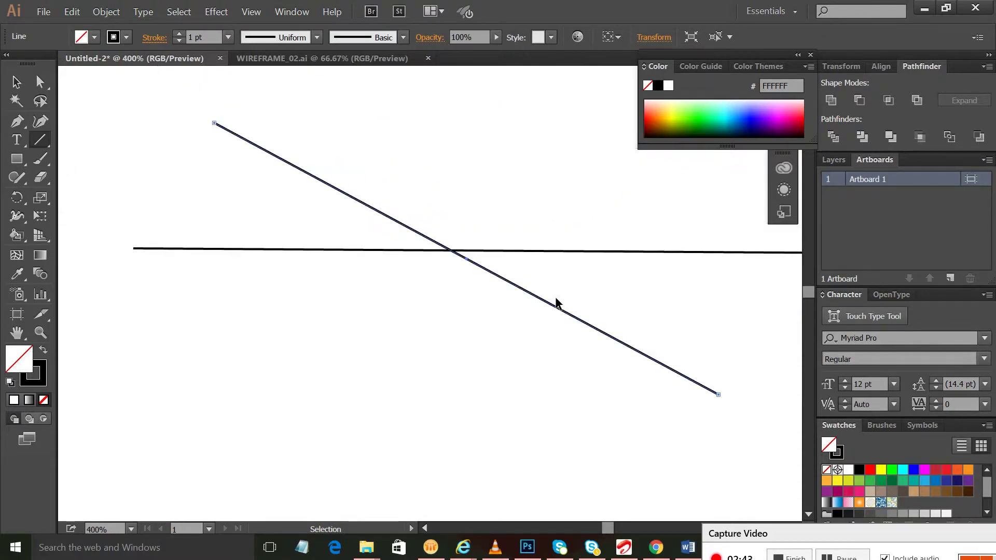
{"action": "key", "text": "ctrl+minus"}
{"action": "key", "text": "ctrl+minus"}
{"action": "key", "text": "ctrl+minus"}
{"action": "key", "text": "ctrl+minus"}
{"action": "key", "text": "ctrl+minus"}
{"action": "key", "text": "ctrl+minus"}
{"action": "key", "text": "ctrl+plus"}
{"action": "key", "text": "ctrl+plus"}
{"action": "key", "text": "ctrl+plus"}
{"action": "key", "text": "ctrl+plus"}
{"action": "key", "text": "ctrl+plus"}
{"action": "key", "text": "ctrl+plus"}
{"action": "key", "text": "ctrl+plus"}
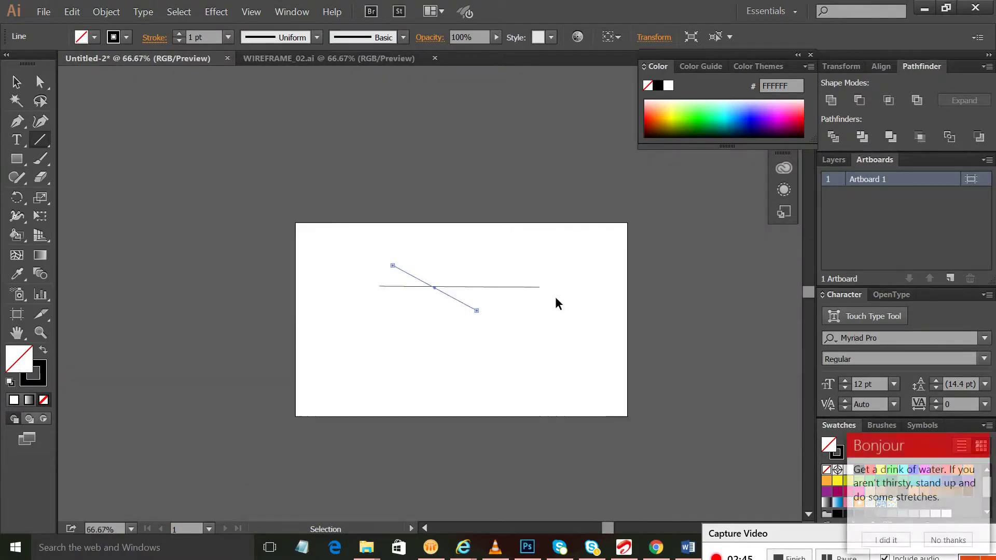
{"action": "key", "text": "ctrl+plus"}
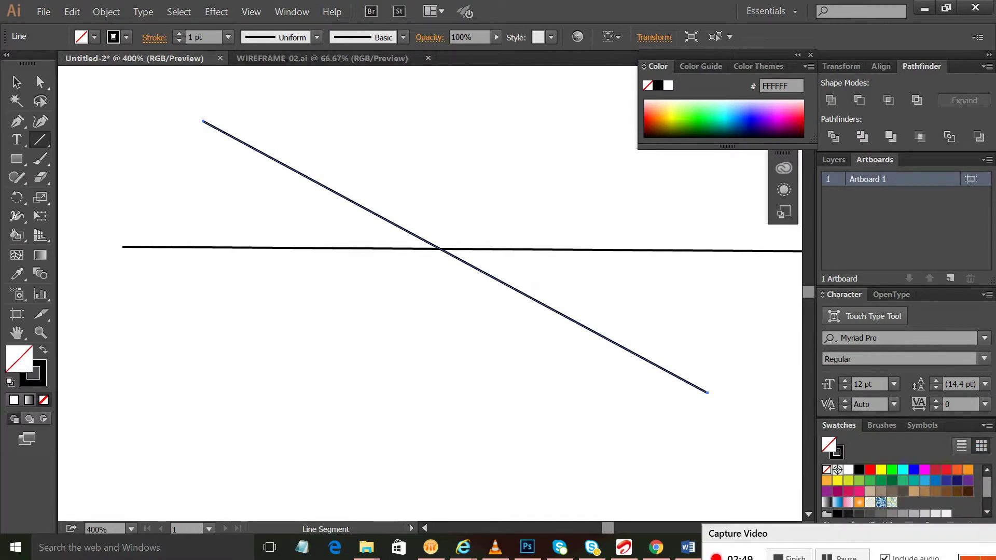
Marquee-select both lines and delete them, then check WIREFRAME_02 and return to Untitled-2
{"action": "left_click", "coordinate": [16, 82]}
{"action": "left_click_drag", "start_coordinate": [166, 89], "coordinate": [794, 437]}
{"action": "key", "text": "Delete"}
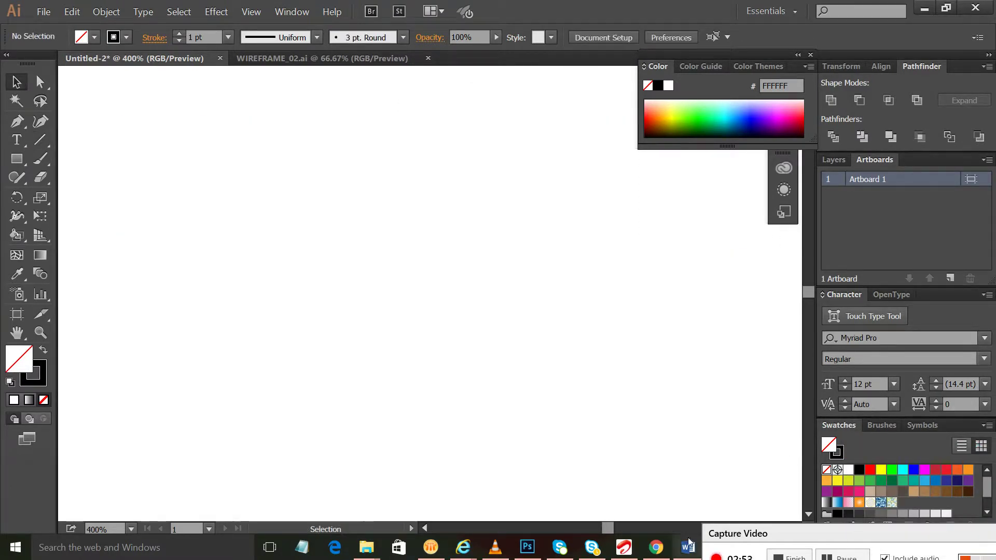
{"action": "left_click", "coordinate": [254, 59]}
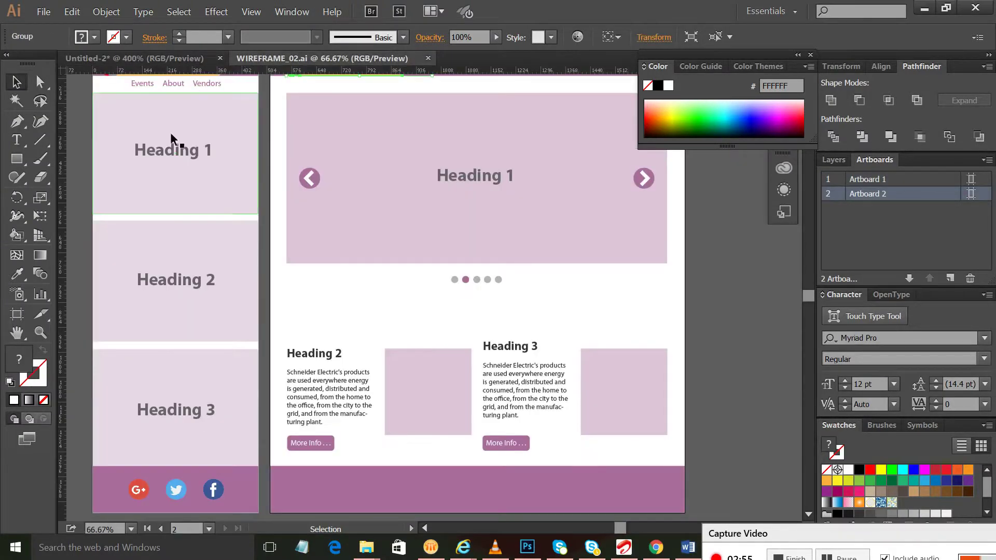
{"action": "scroll", "coordinate": [408, 182], "scroll_direction": "up", "scroll_amount": 1}
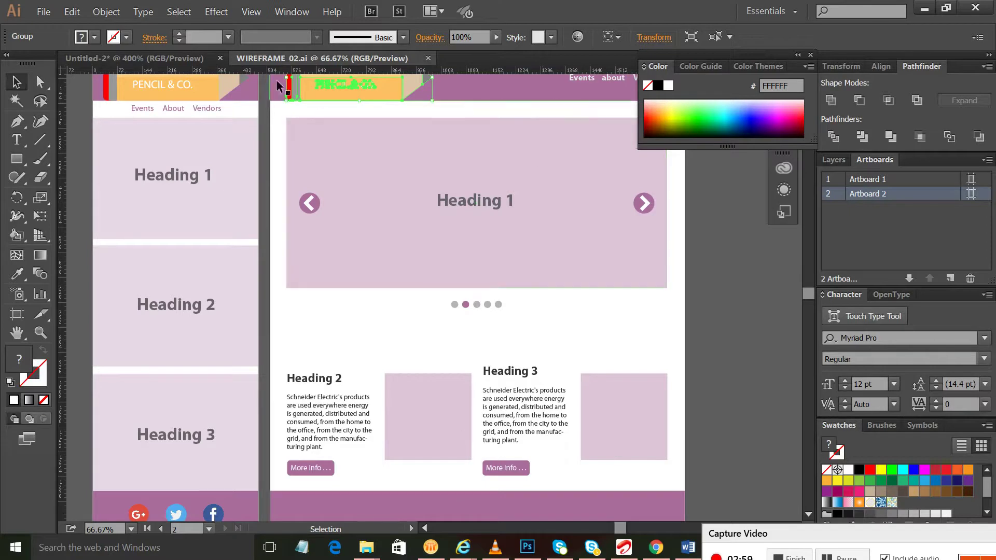
{"action": "left_click", "coordinate": [184, 57]}
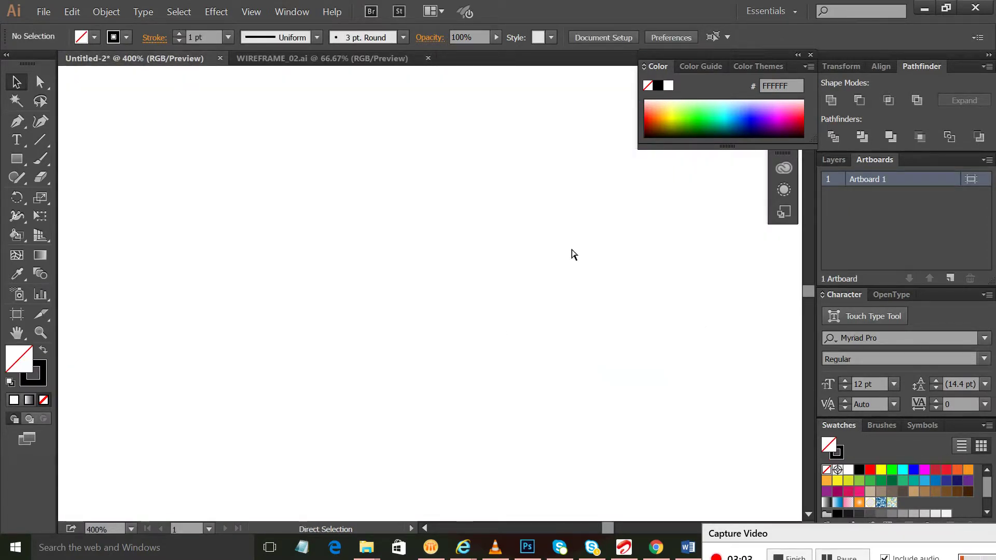
{"action": "key", "text": "ctrl+minus"}
{"action": "key", "text": "ctrl+minus"}
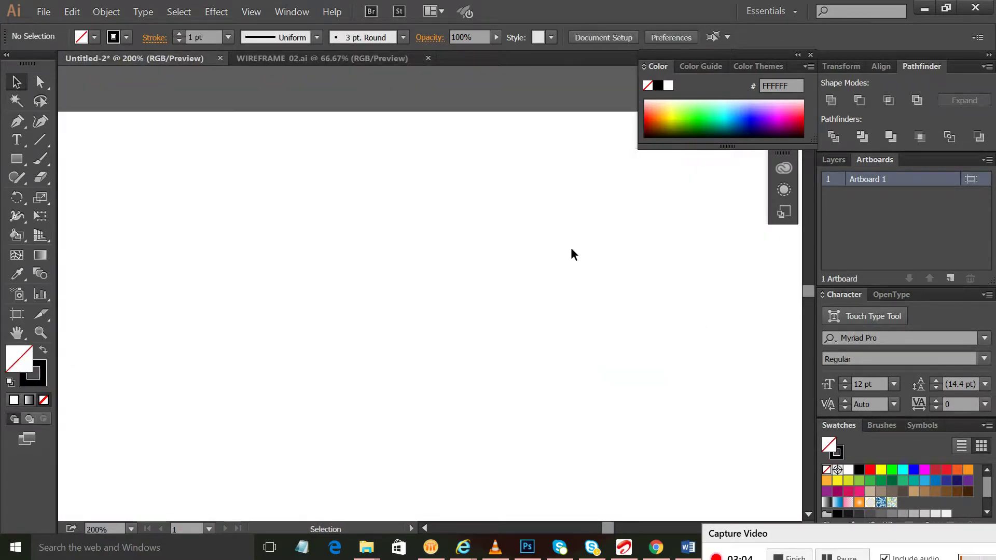
Start a new document from the File menu and name it 'Document 1'
{"action": "left_click", "coordinate": [854, 558]}
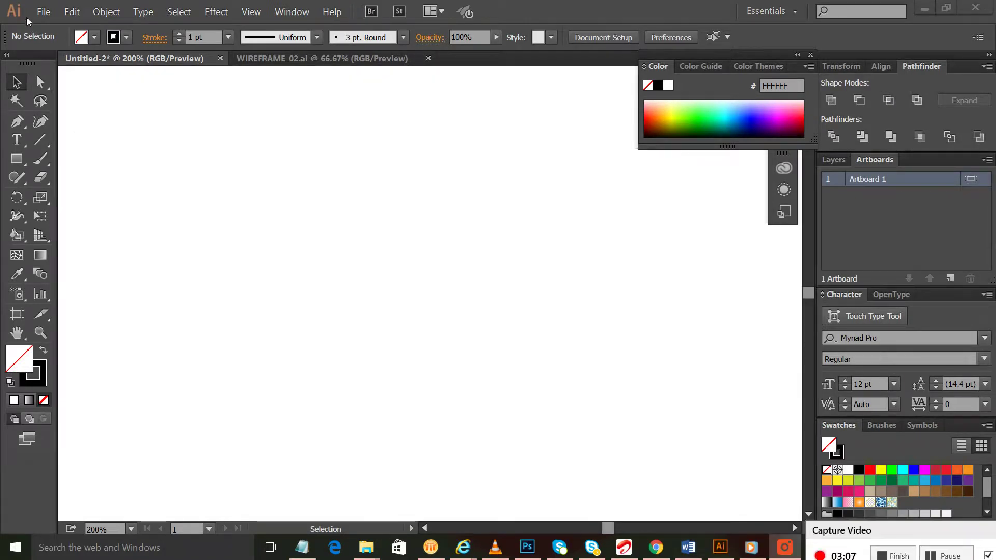
{"action": "left_click", "coordinate": [43, 11]}
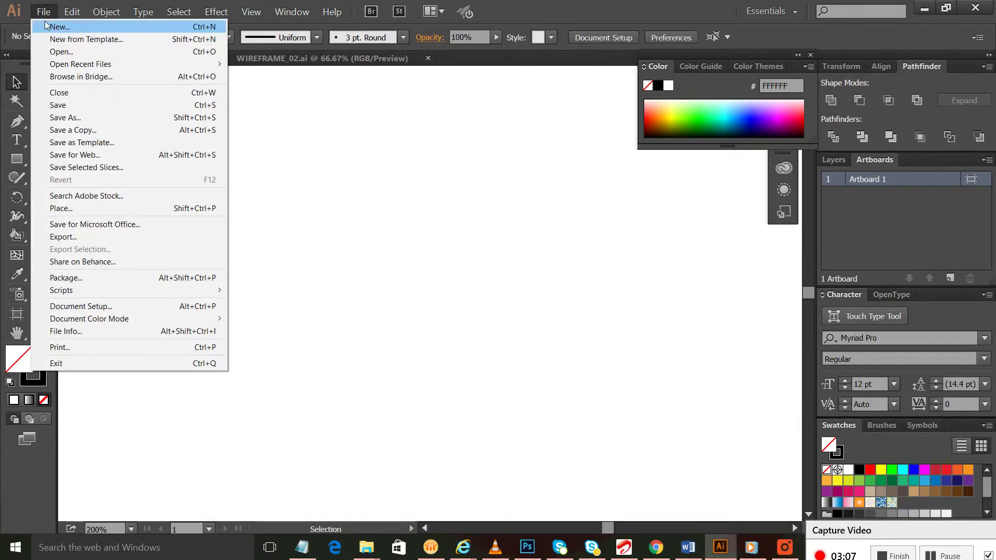
{"action": "left_click", "coordinate": [36, 24]}
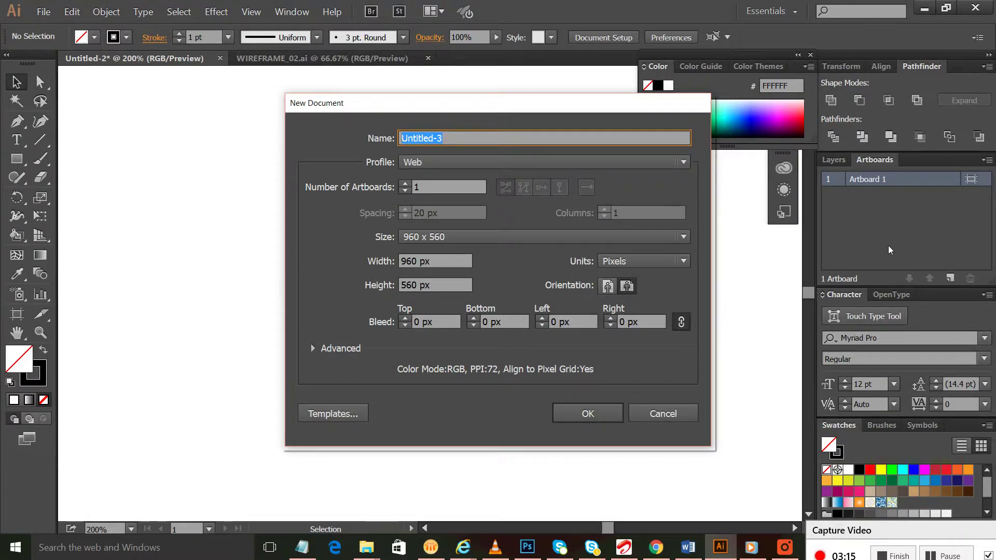
{"action": "type", "text": "Document 1"}
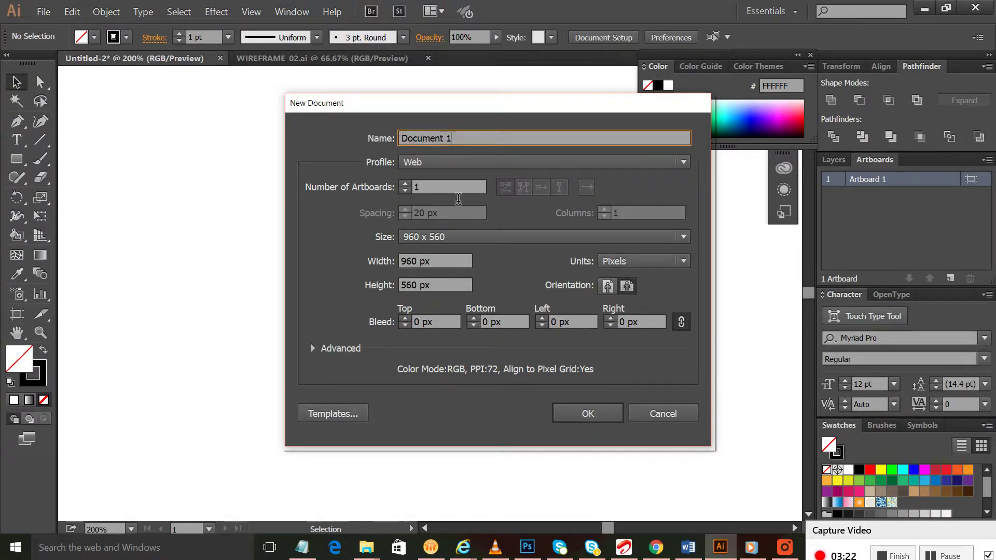
Set the new document to 2 artboards, each 480 px wide and 1400 px high
{"action": "left_click", "coordinate": [439, 189]}
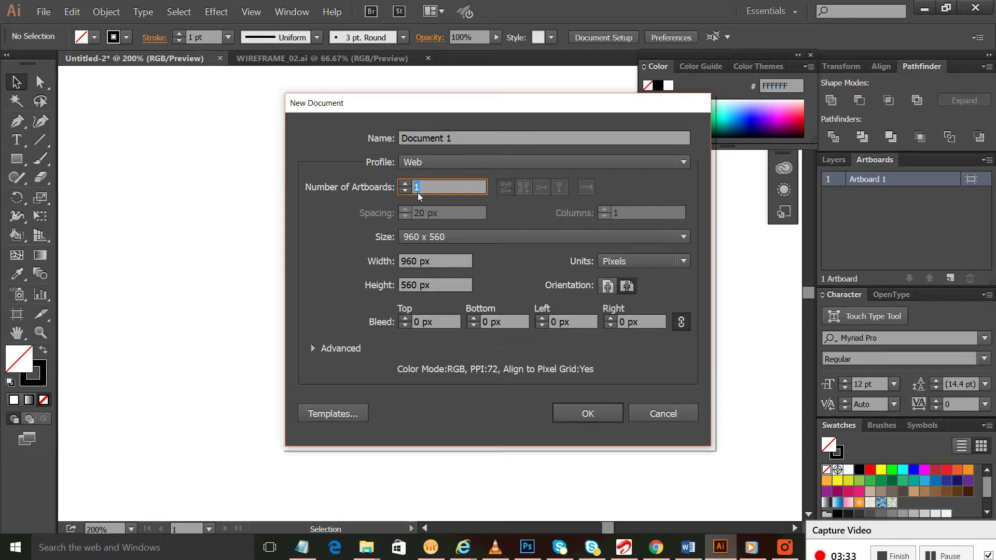
{"action": "type", "text": "2"}
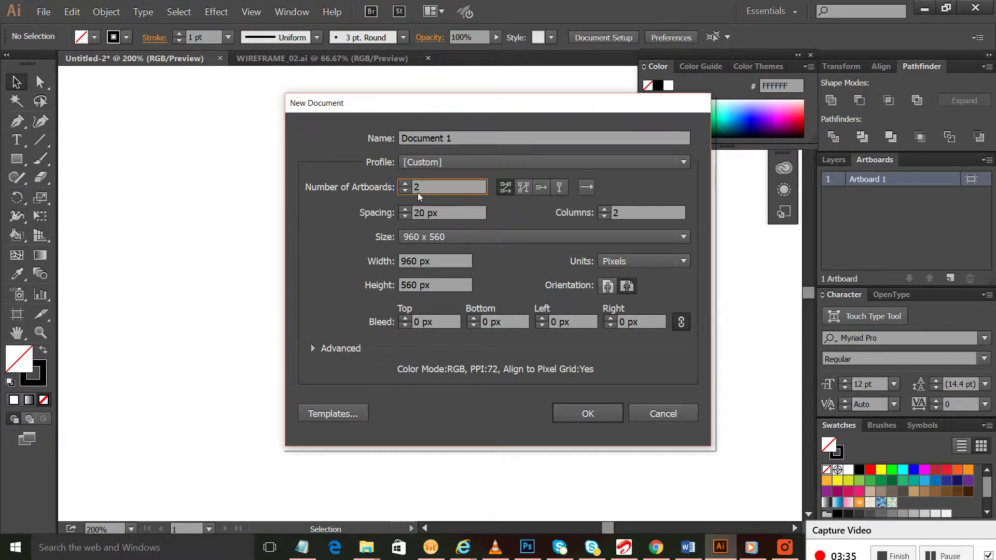
{"action": "left_click", "coordinate": [441, 214]}
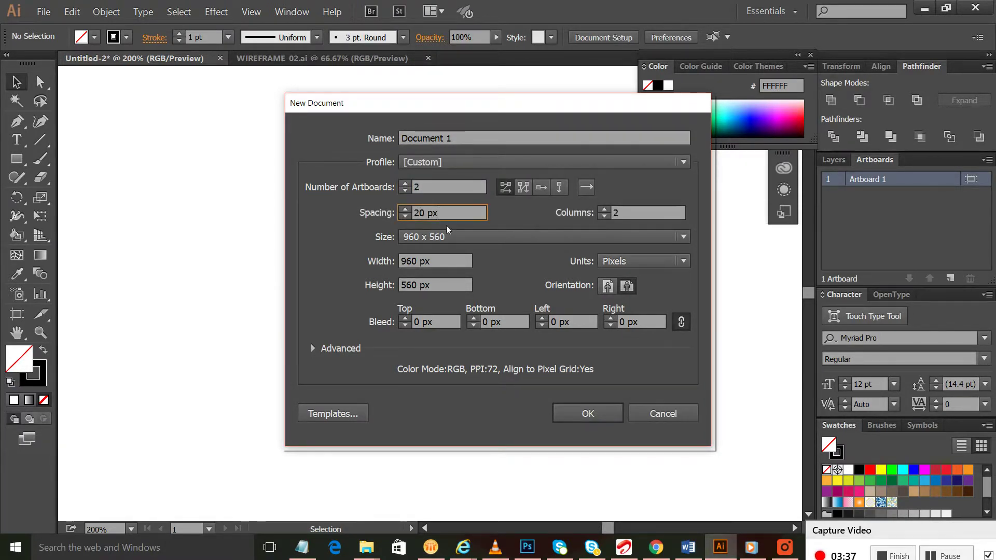
{"action": "left_click", "coordinate": [427, 262]}
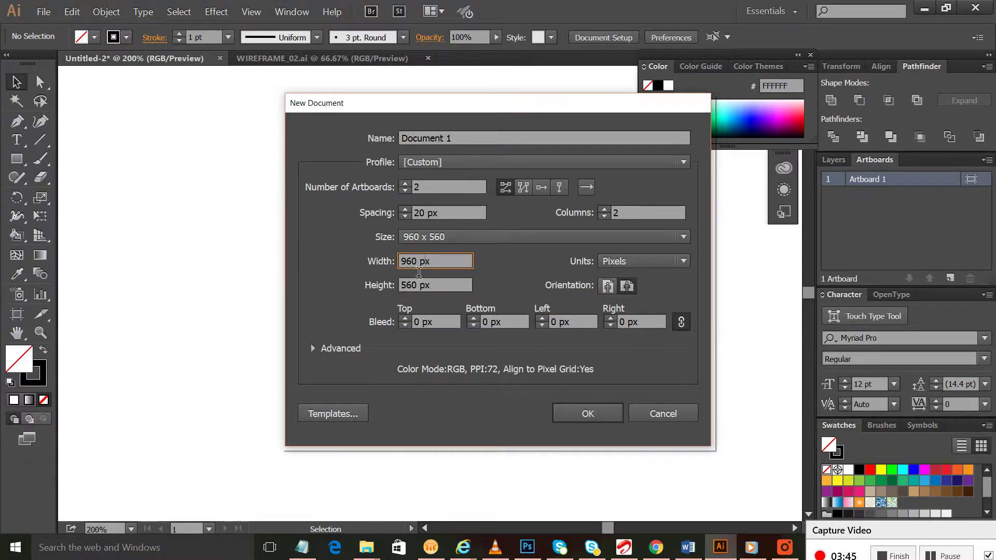
{"action": "left_click_drag", "start_coordinate": [420, 270], "coordinate": [400, 267]}
{"action": "type", "text": "480"}
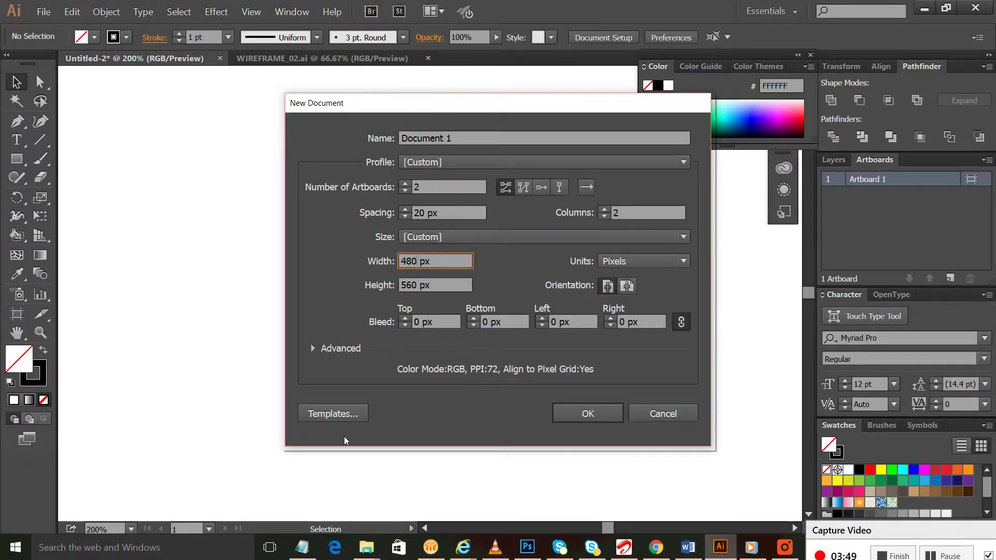
{"action": "left_click_drag", "start_coordinate": [417, 288], "coordinate": [399, 290]}
{"action": "type", "text": "1400"}
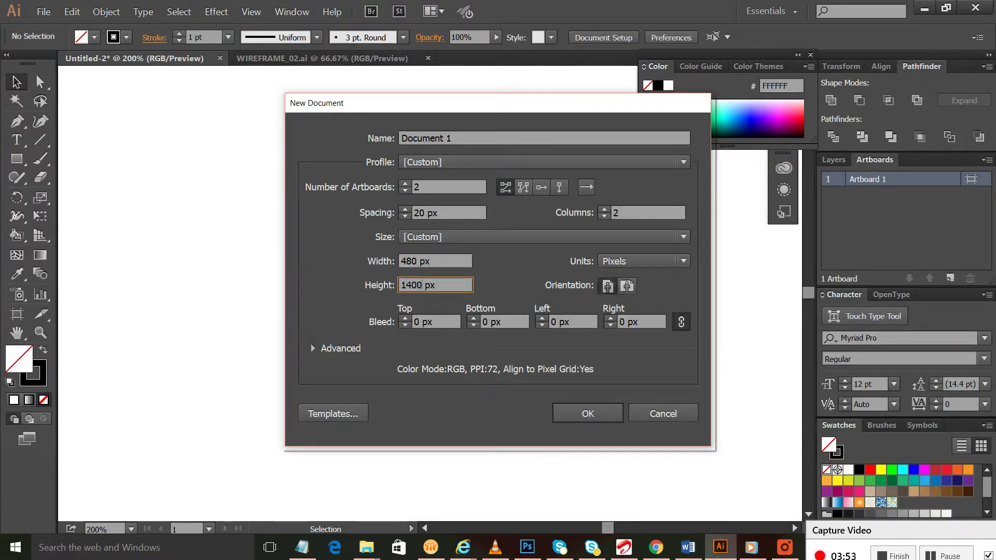
{"action": "left_click", "coordinate": [424, 262]}
{"action": "left_click", "coordinate": [422, 290]}
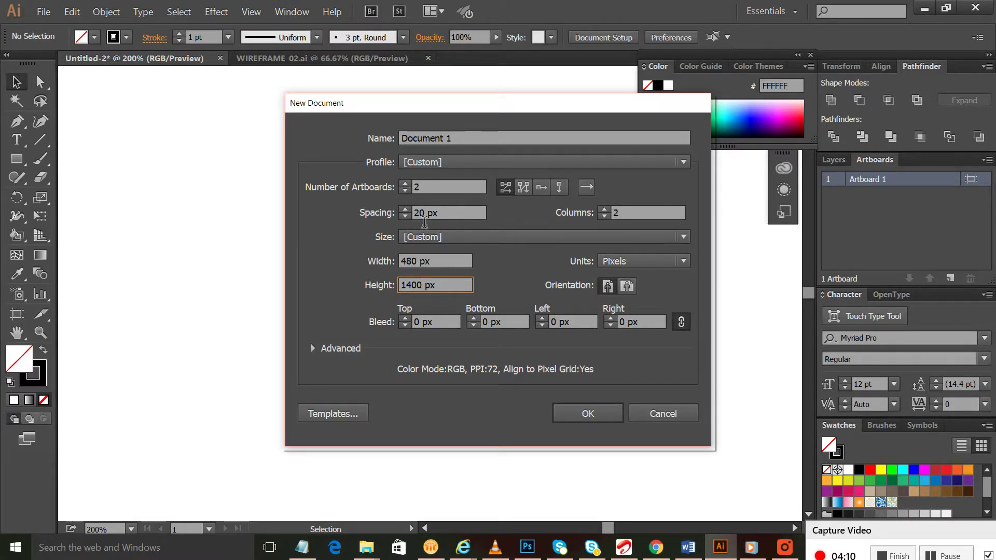
Choose the Web profile, enter 2 artboards at 480 × 1400 px, and create the document
{"action": "left_click", "coordinate": [449, 163]}
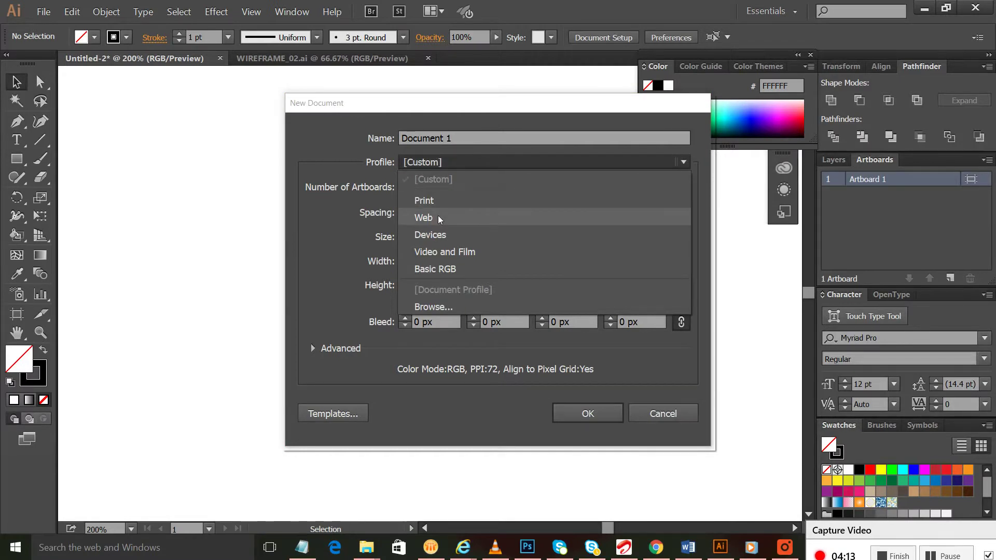
{"action": "left_click", "coordinate": [438, 213]}
{"action": "left_click", "coordinate": [451, 161]}
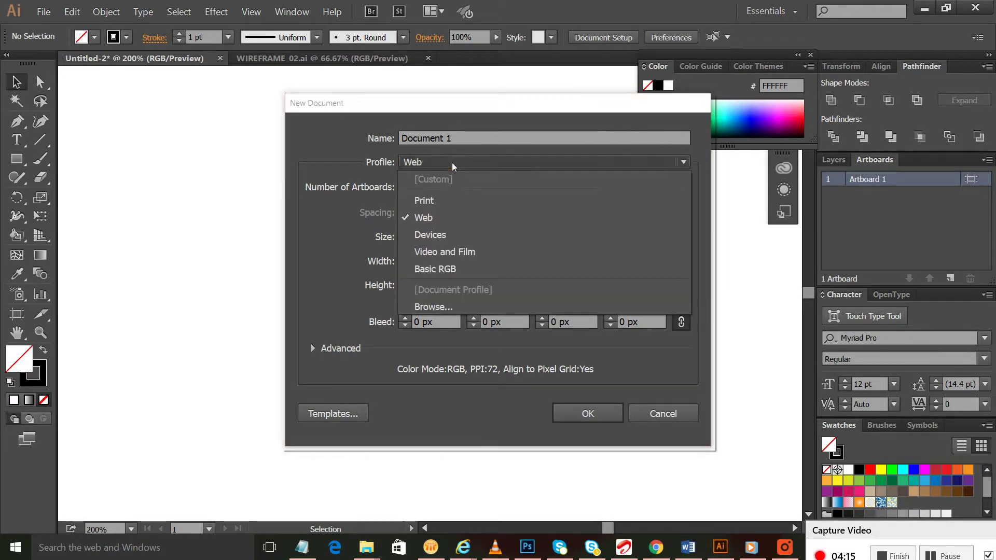
{"action": "key", "text": "Escape"}
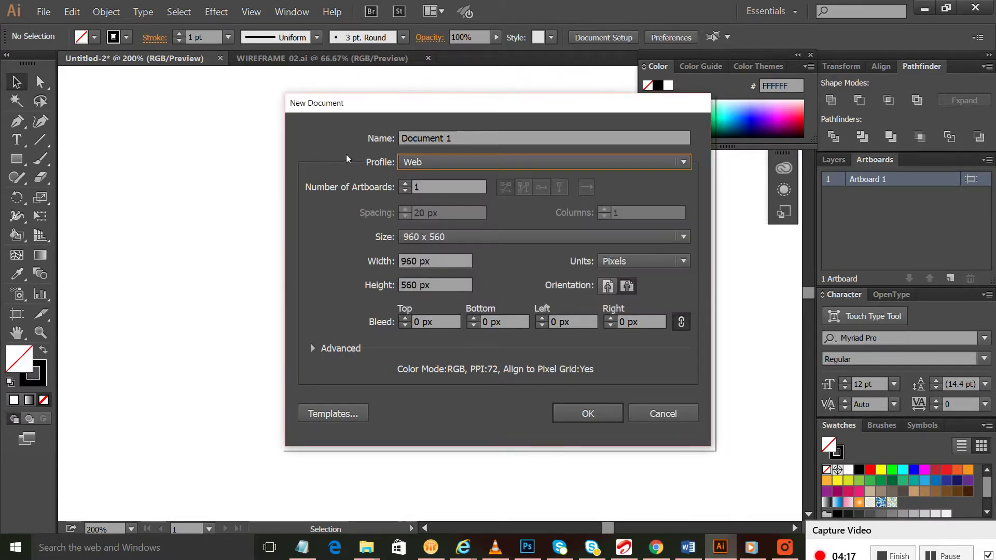
{"action": "key", "text": "Tab"}
{"action": "type", "text": "2"}
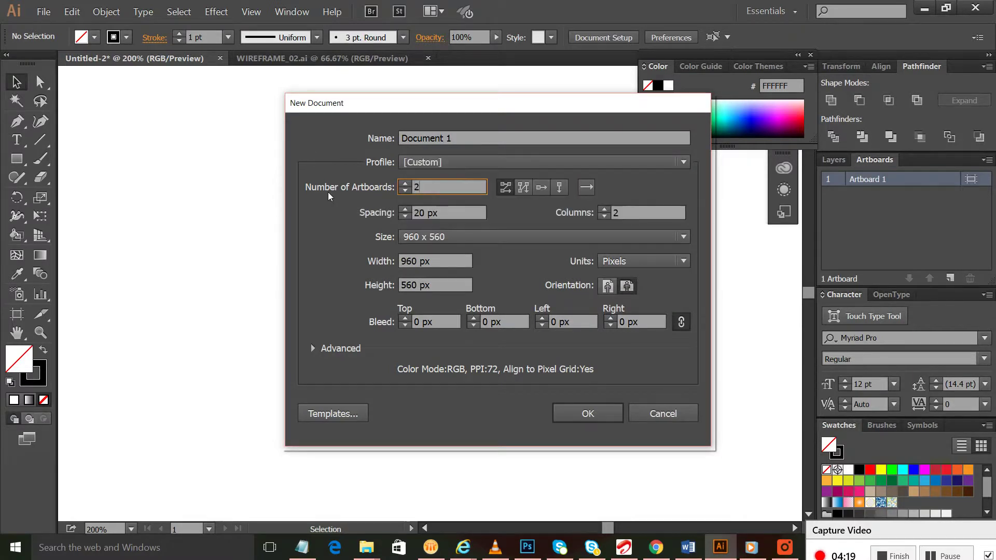
{"action": "double_click", "coordinate": [416, 263]}
{"action": "type", "text": "480"}
{"action": "key", "text": "Tab"}
{"action": "type", "text": "1400"}
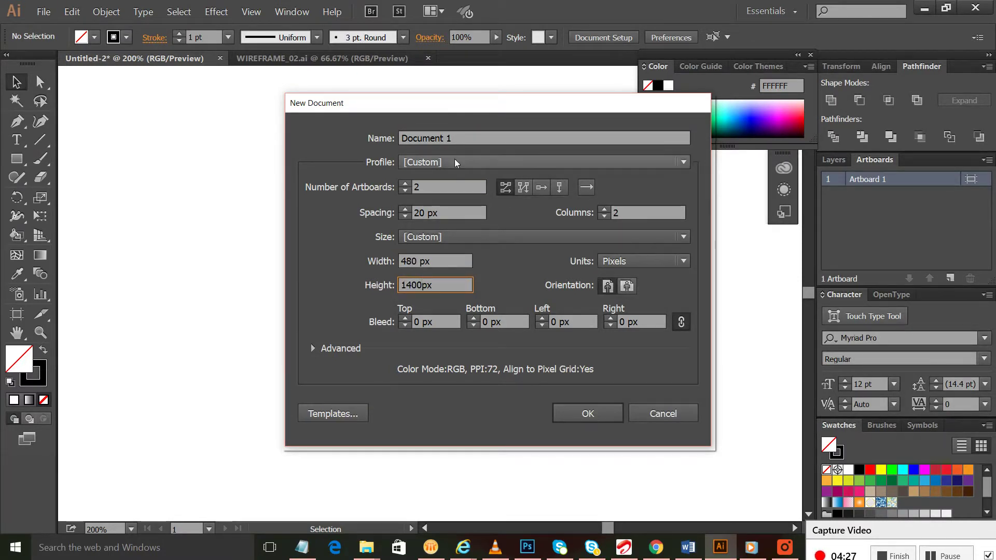
{"action": "left_click", "coordinate": [606, 408]}
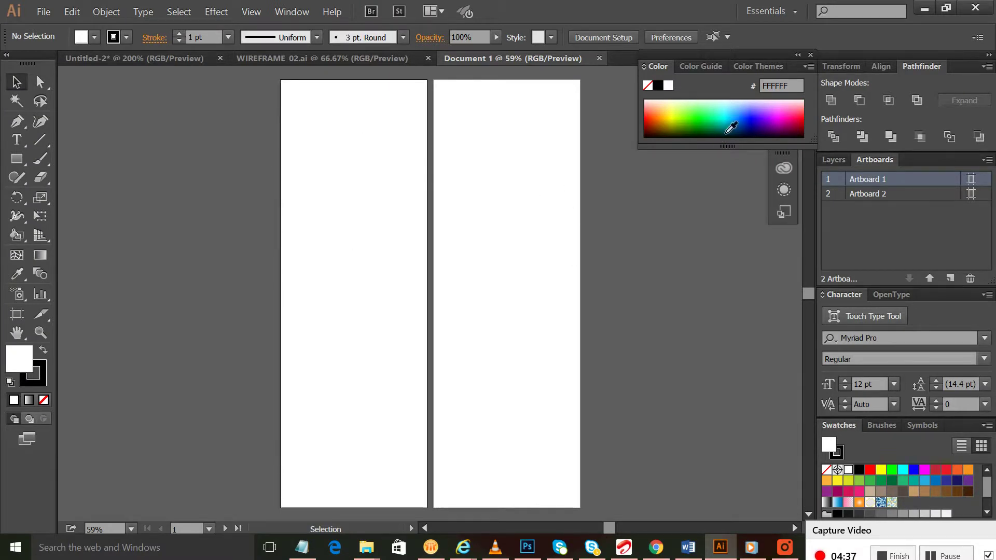
Move the Color panel aside, select Artboard 2, and enter a width of 1200 px
{"action": "left_click_drag", "start_coordinate": [761, 56], "coordinate": [792, 420]}
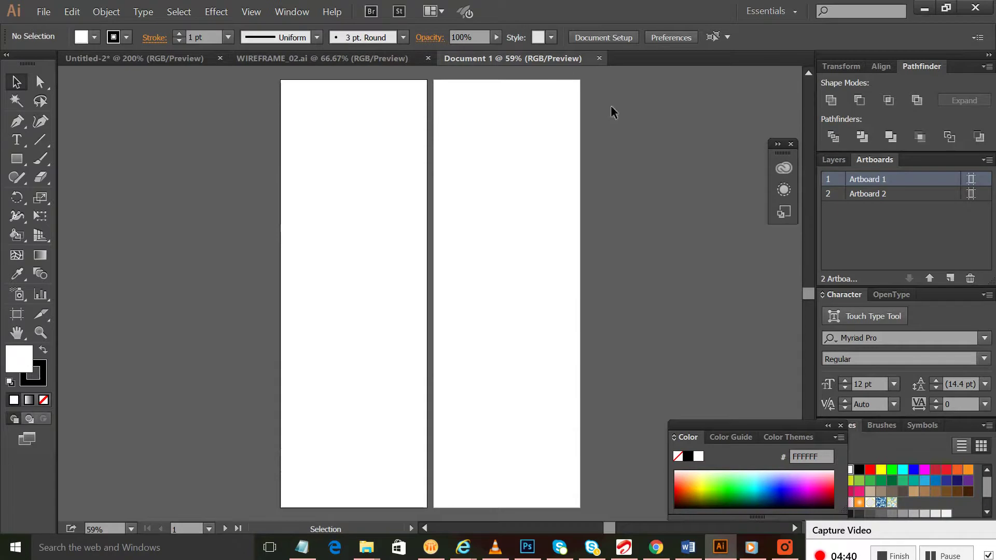
{"action": "left_click", "coordinate": [18, 313]}
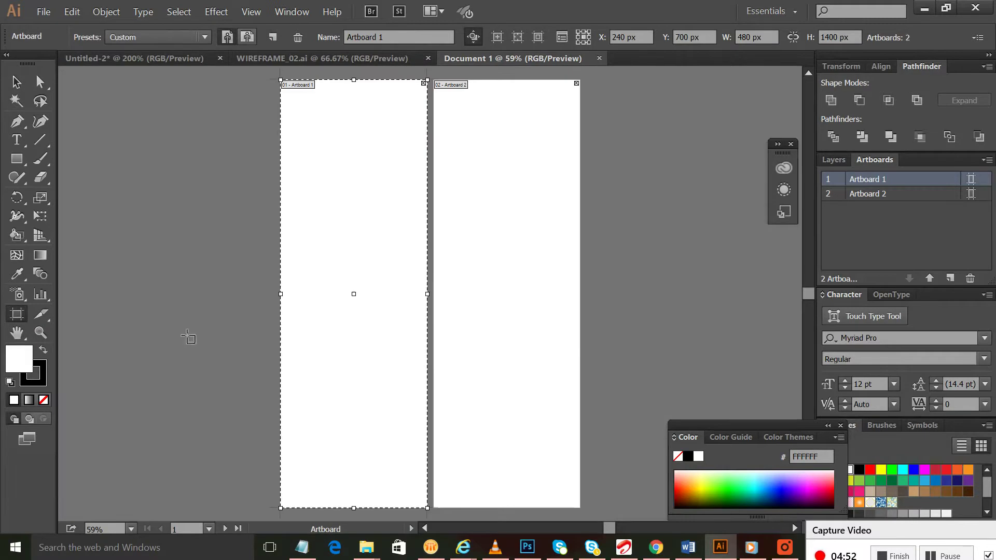
{"action": "left_click", "coordinate": [456, 243]}
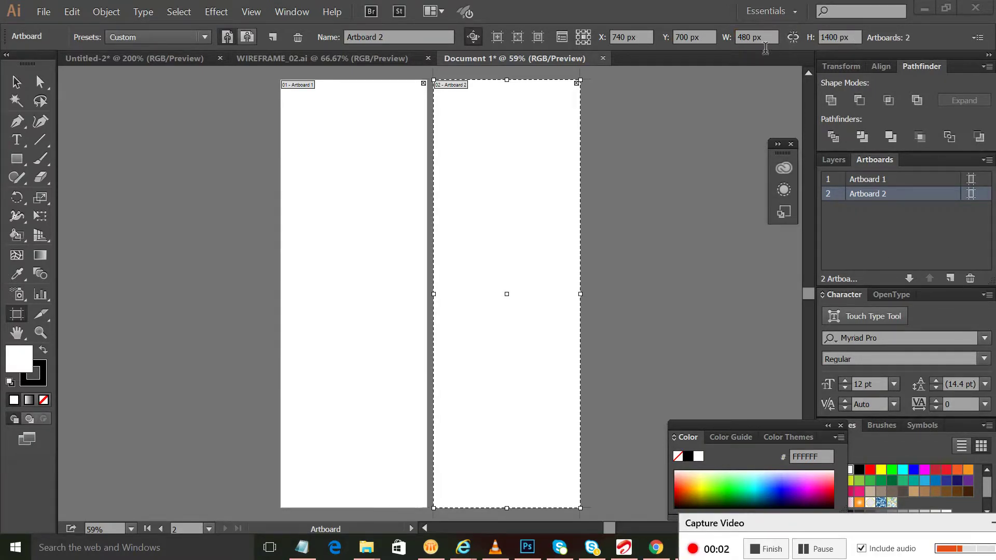
{"action": "left_click", "coordinate": [757, 39]}
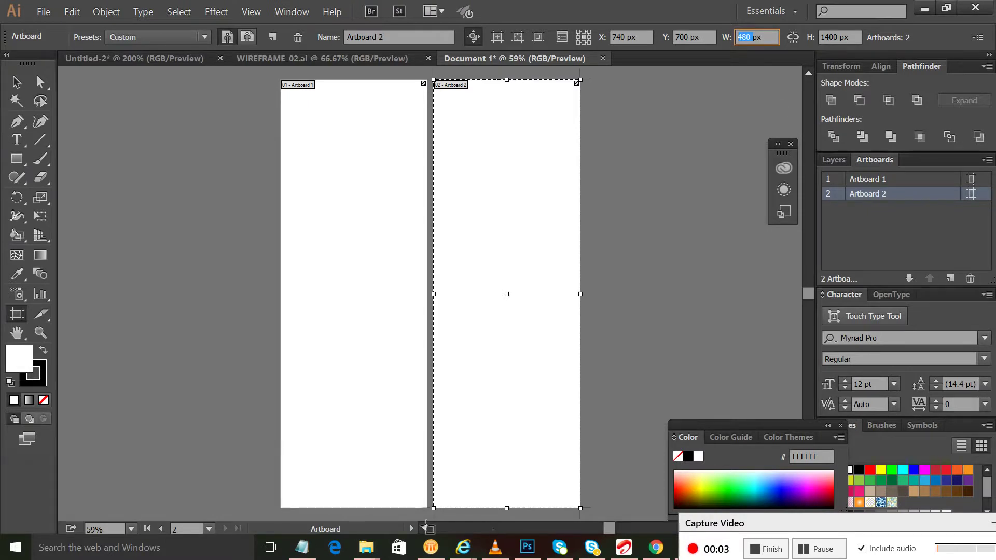
{"action": "left_click", "coordinate": [777, 535]}
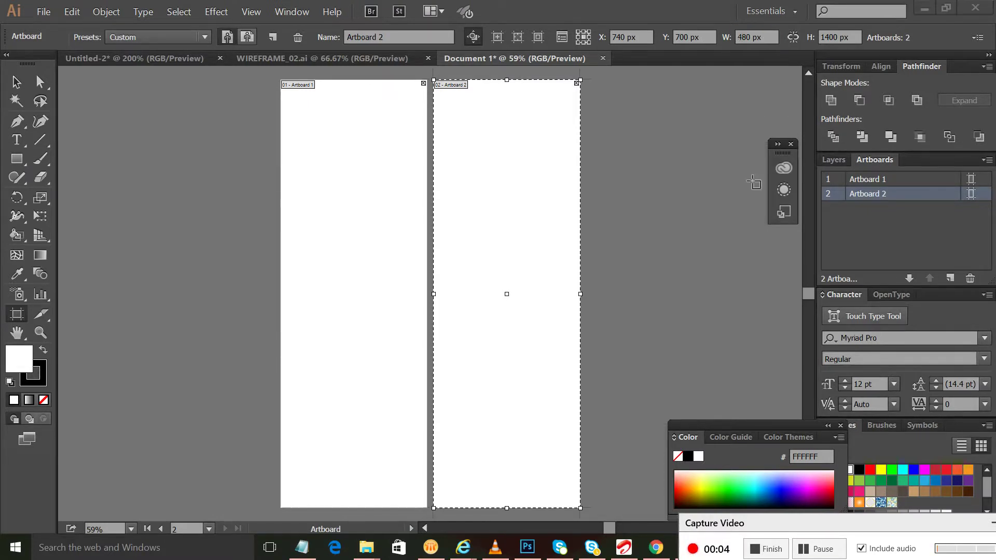
{"action": "left_click", "coordinate": [751, 42]}
{"action": "type", "text": "1200"}
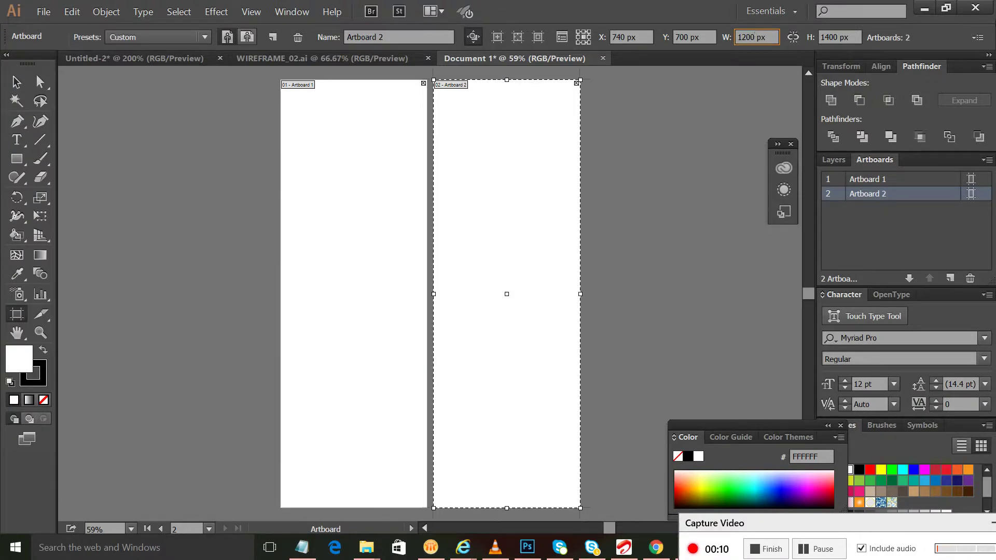
Apply the 1200 px width and move Artboard 2 right of Artboard 1 to X 1114 px
{"action": "left_click", "coordinate": [832, 40]}
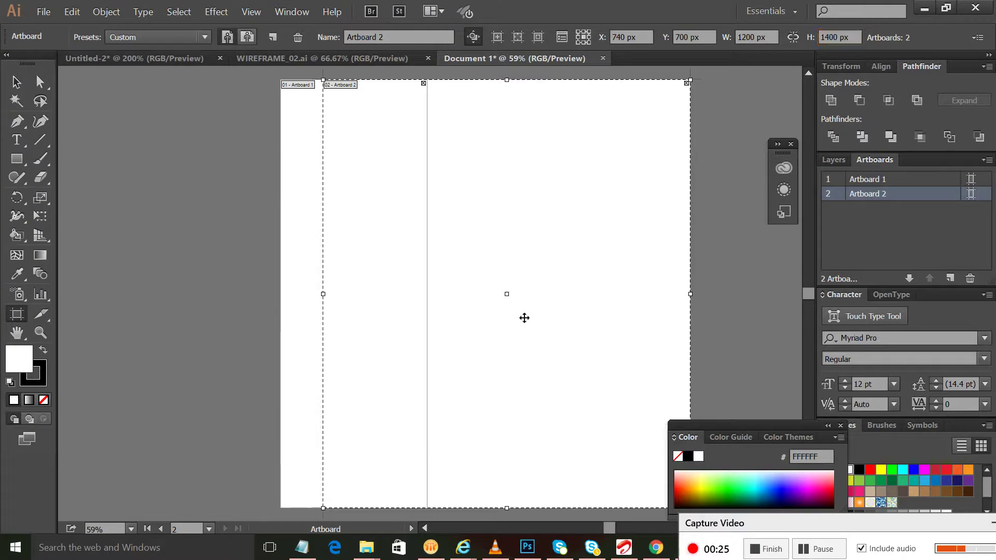
{"action": "mouse_move", "coordinate": [525, 318]}
{"action": "left_mouse_down"}
{"action": "mouse_move", "coordinate": [638, 320]}
{"action": "mouse_move", "coordinate": [607, 314]}
{"action": "left_mouse_up"}
{"action": "key", "text": "Right"}
{"action": "key", "text": "Right"}
{"action": "key", "text": "Right"}
{"action": "key", "text": "Right"}
{"action": "key", "text": "Right"}
{"action": "key", "text": "Right"}
{"action": "key", "text": "Right"}
{"action": "key", "text": "Right"}
{"action": "key", "text": "Right"}
{"action": "key", "text": "Right"}
{"action": "key", "text": "Right"}
{"action": "key", "text": "Right"}
{"action": "key", "text": "Right"}
{"action": "key", "text": "Right"}
{"action": "key", "text": "Right"}
{"action": "key", "text": "Right"}
{"action": "key", "text": "Right"}
{"action": "key", "text": "Right"}
{"action": "key", "text": "Right"}
{"action": "key", "text": "Right"}
{"action": "key", "text": "shift+Down"}
{"action": "key", "text": "shift+Right"}
{"action": "key", "text": "shift+Right"}
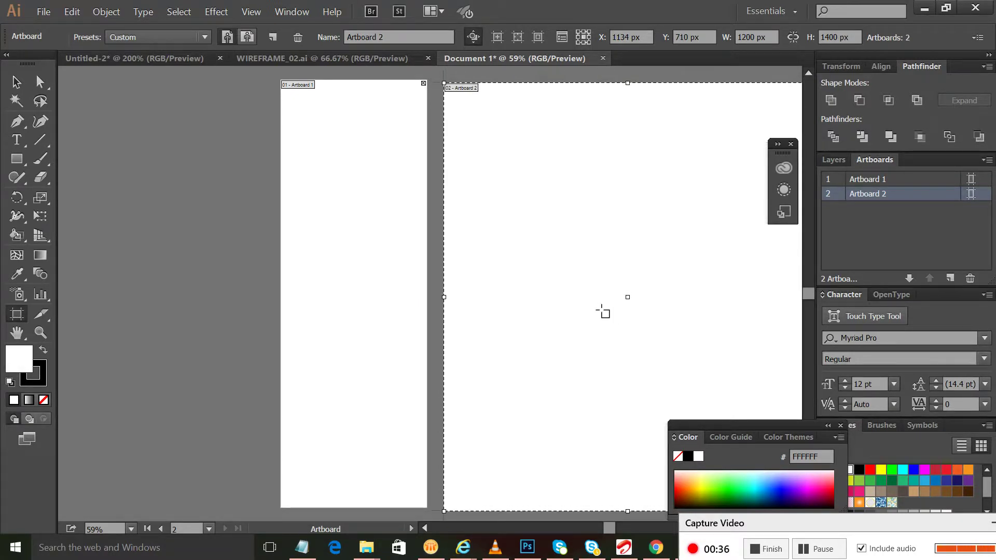
{"action": "key", "text": "shift+Left"}
{"action": "key", "text": "shift+Left"}
{"action": "key", "text": "shift+Left"}
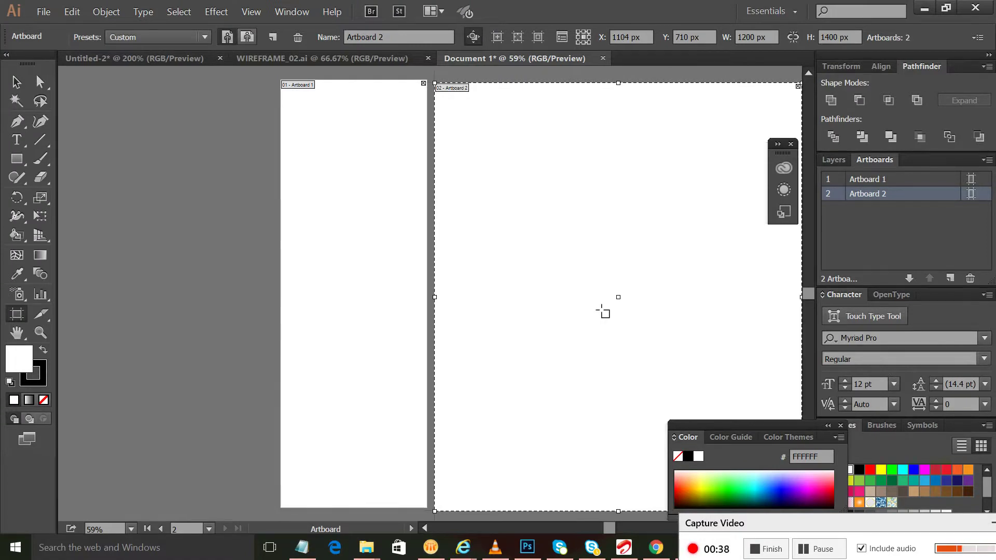
{"action": "key", "text": "shift+Left"}
{"action": "key", "text": "shift+Left"}
{"action": "key", "text": "shift+Left"}
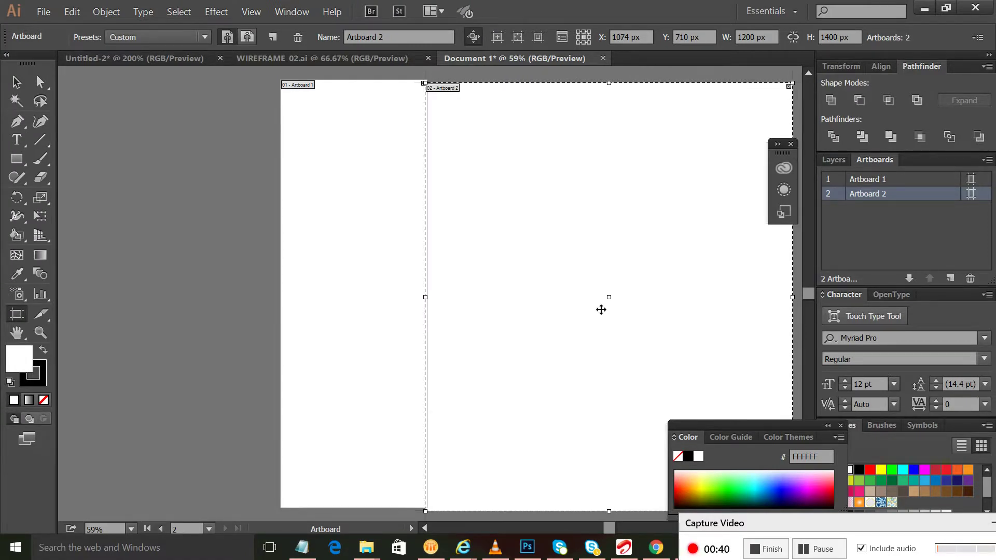
{"action": "key", "text": "Up"}
{"action": "key", "text": "Up"}
{"action": "key", "text": "Up"}
{"action": "key", "text": "Up"}
{"action": "key", "text": "Up"}
{"action": "key", "text": "Up"}
{"action": "key", "text": "Up"}
{"action": "key", "text": "Up"}
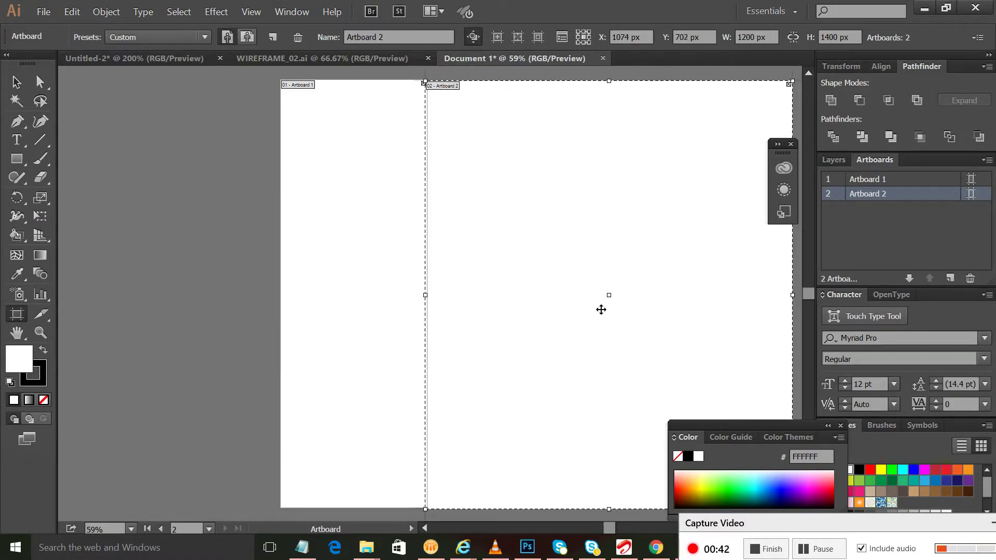
{"action": "key", "text": "shift+Right"}
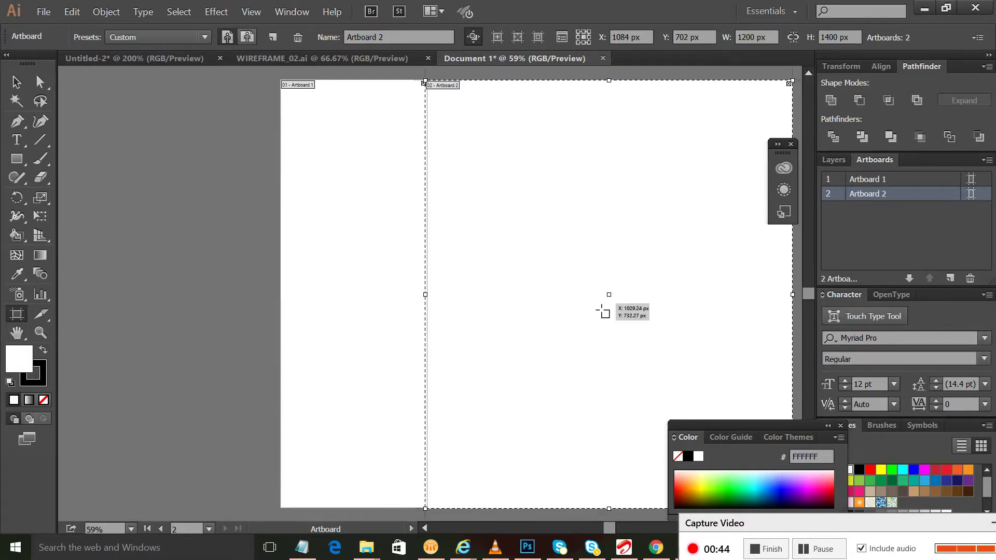
{"action": "key", "text": "shift+Right"}
{"action": "key", "text": "shift+Right"}
{"action": "key", "text": "shift+Right"}
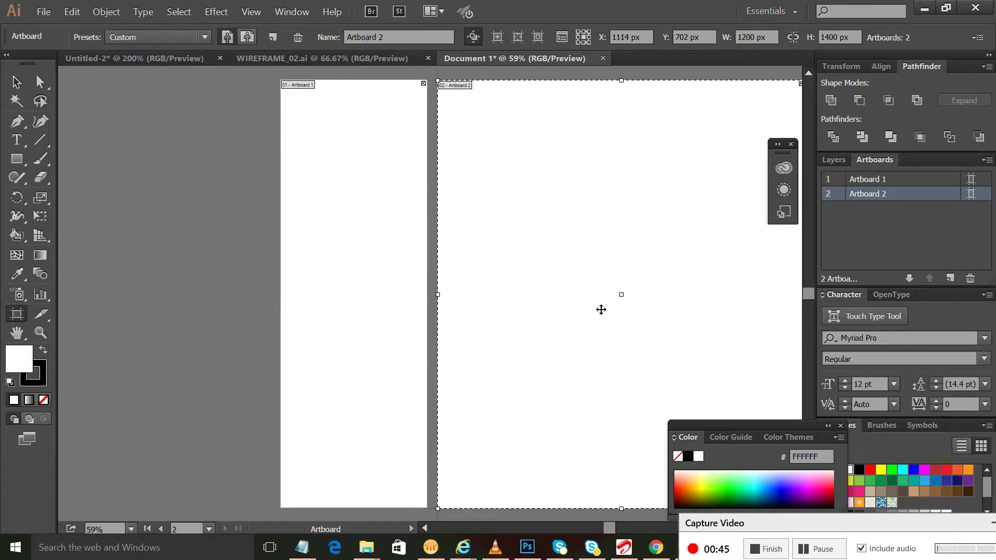
Zoom out and check the position and size of both artboards
{"action": "key", "text": "ctrl+minus"}
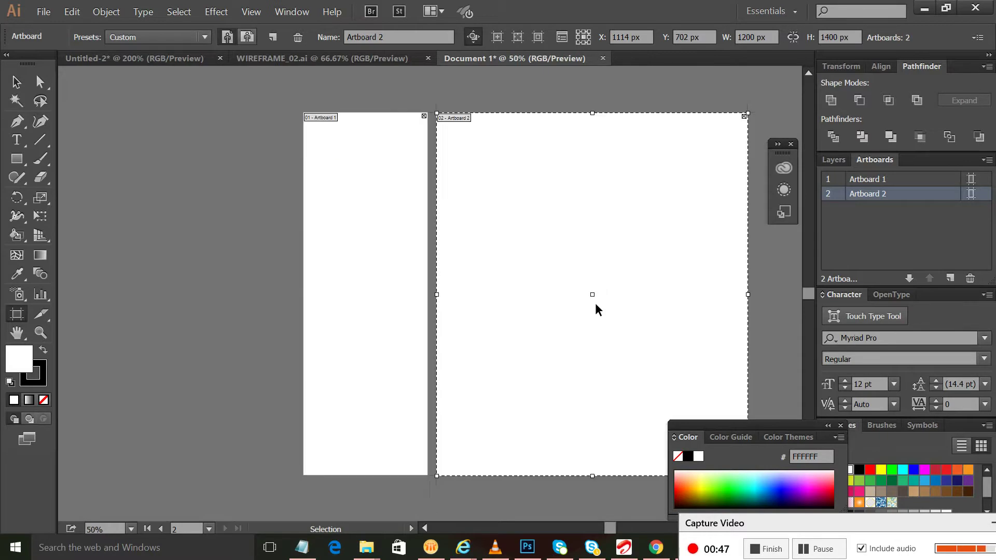
{"action": "left_click", "coordinate": [363, 141]}
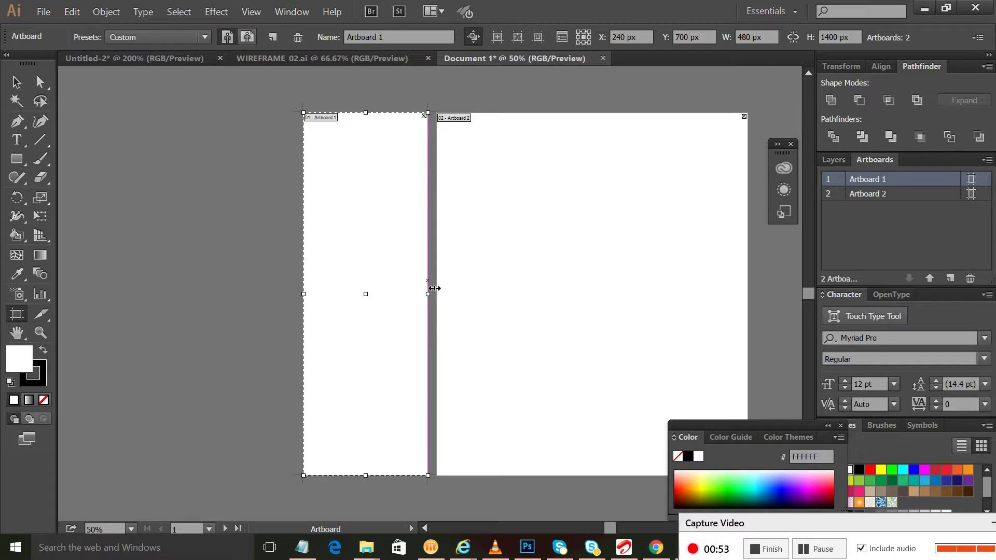
{"action": "left_click", "coordinate": [540, 228]}
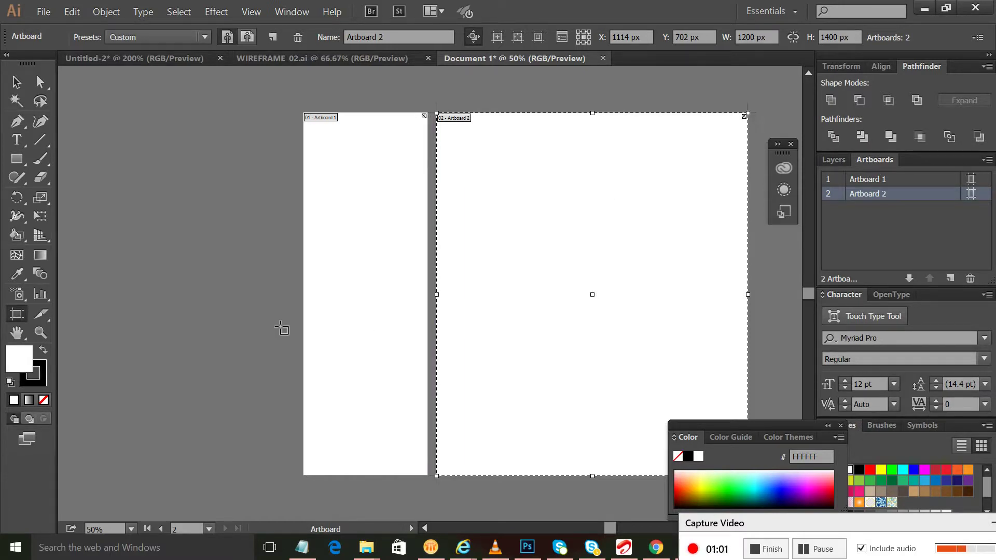
Zoom out briefly, return to 50%, and close the floating Color panel
{"action": "key", "text": "ctrl"}
{"action": "key", "text": "ctrl+minus"}
{"action": "key", "text": "ctrl+equal"}
{"action": "left_click", "coordinate": [841, 426]}
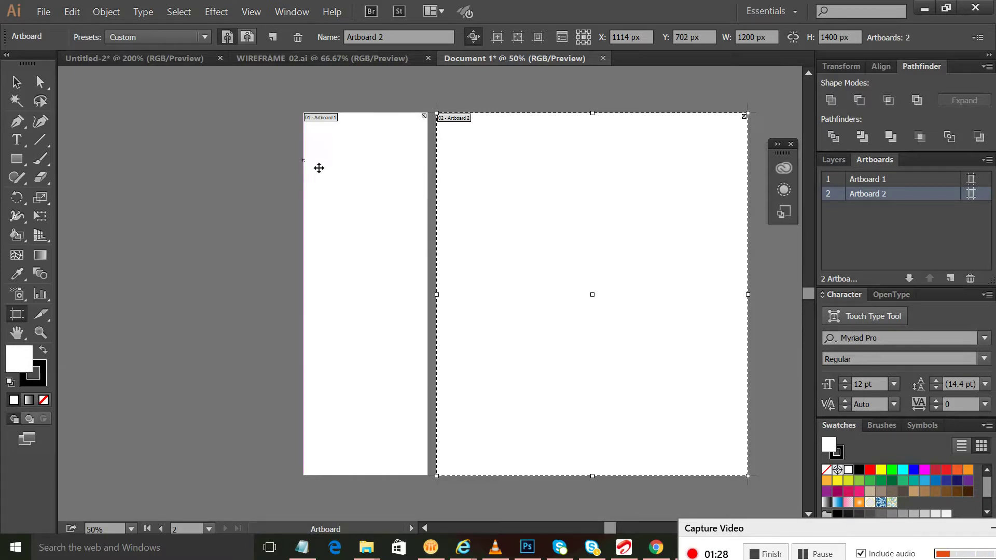
{"action": "left_click", "coordinate": [49, 141]}
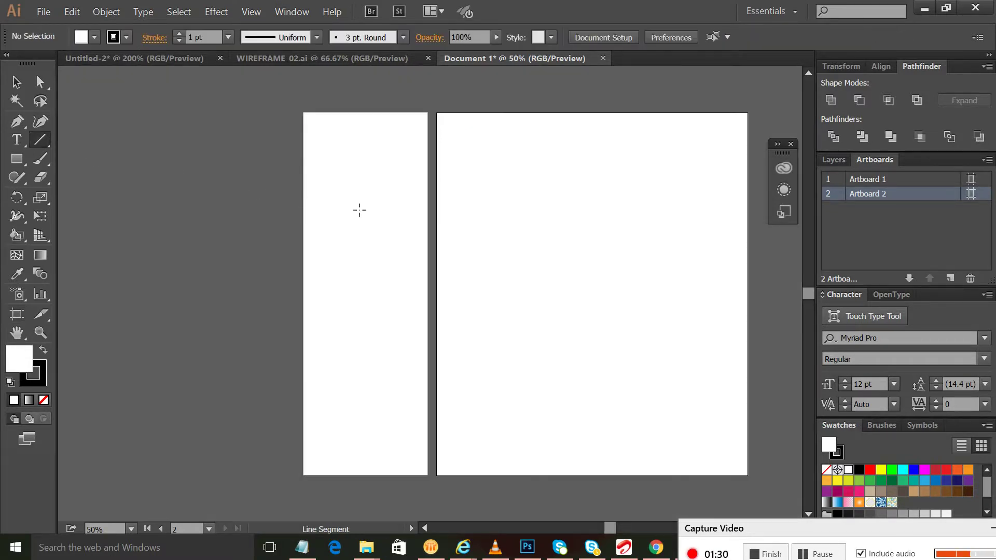
{"action": "left_click_drag", "start_coordinate": [466, 217], "coordinate": [622, 194]}
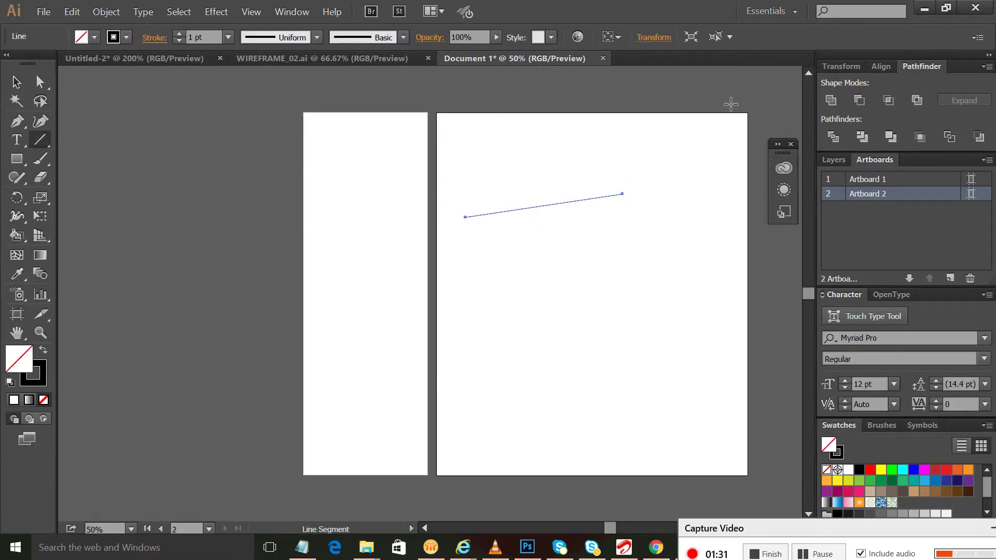
{"action": "left_click", "coordinate": [653, 37]}
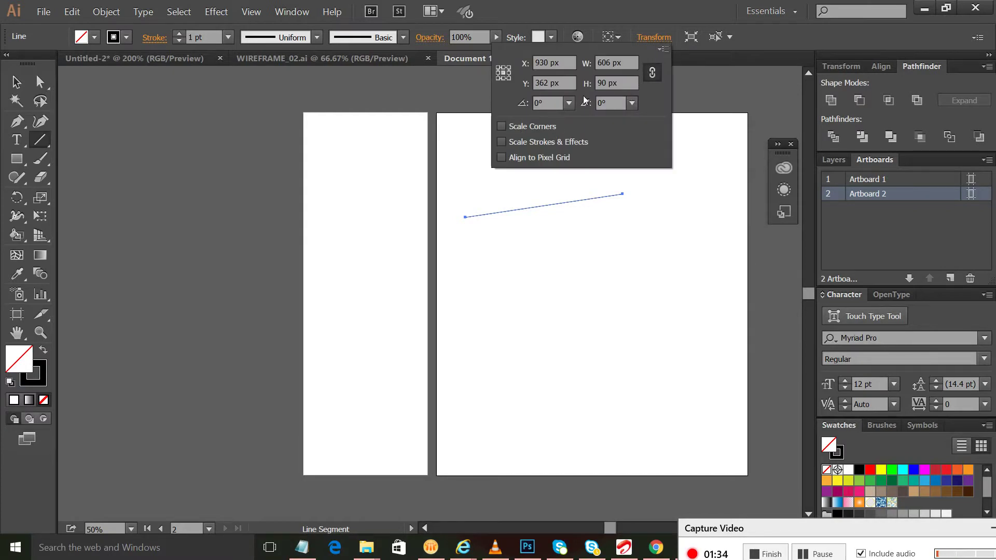
{"action": "left_click", "coordinate": [595, 209]}
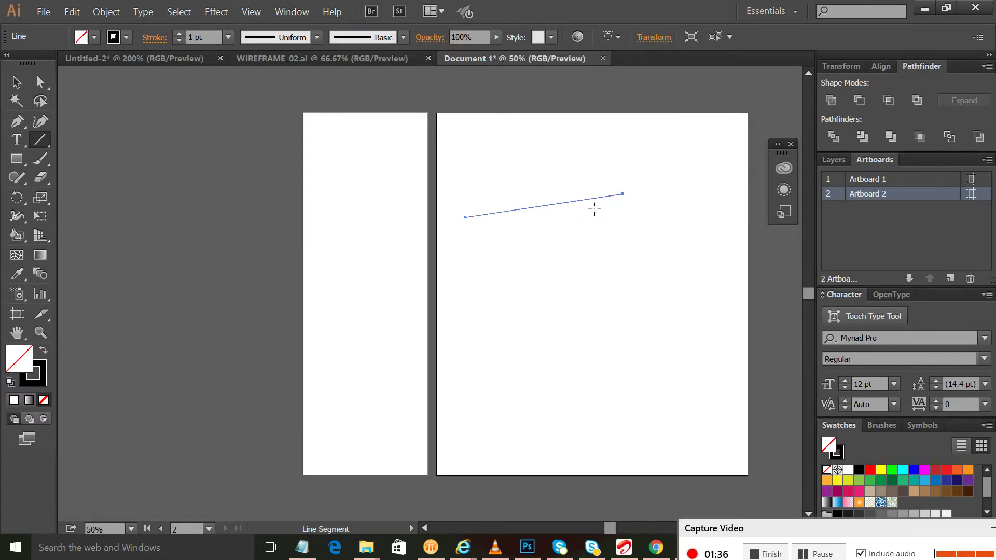
{"action": "left_click", "coordinate": [22, 318]}
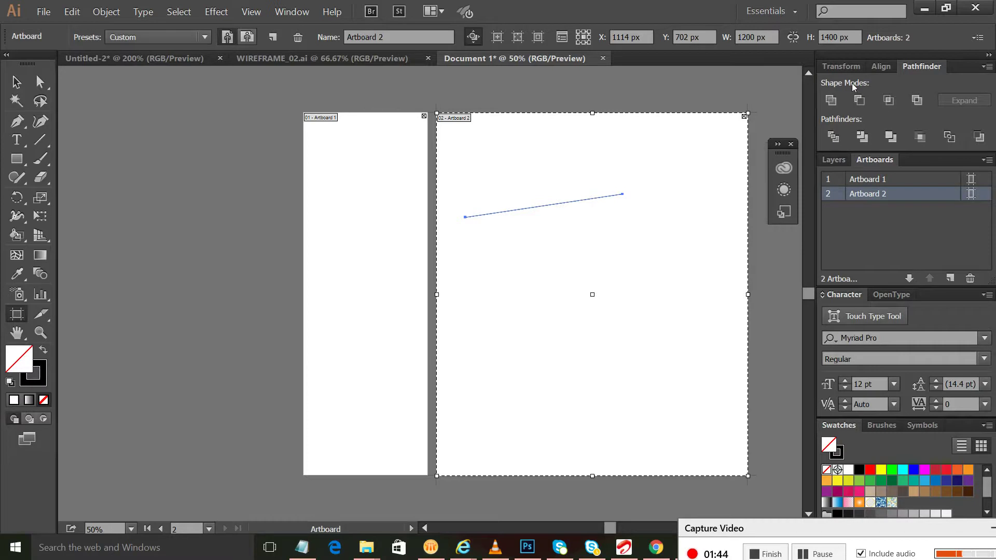
{"action": "left_click", "coordinate": [22, 83]}
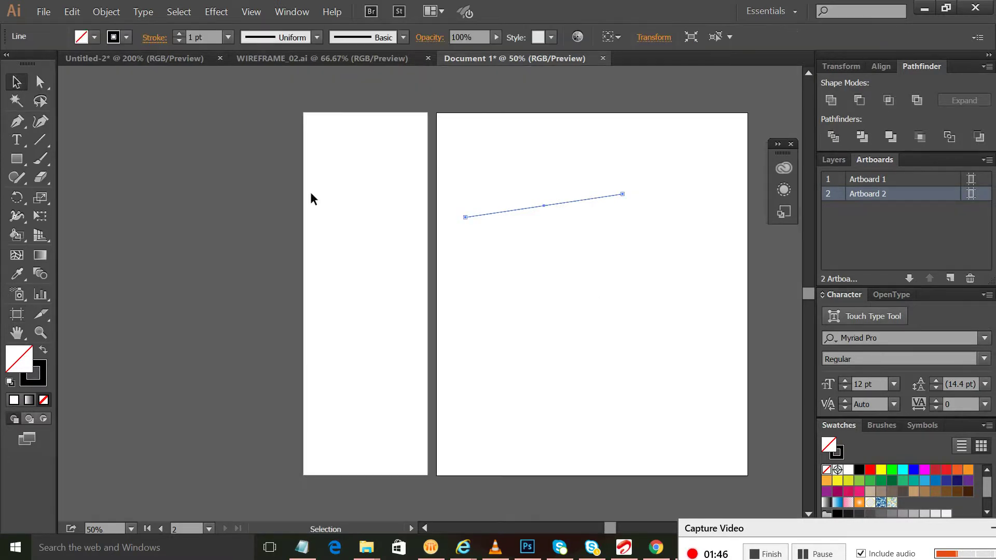
{"action": "key", "text": "Delete"}
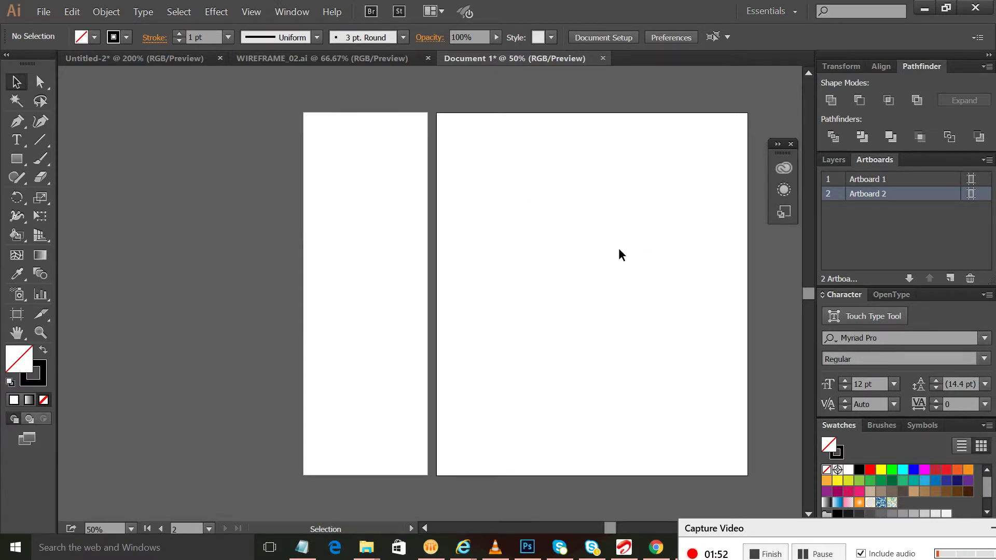
Scroll the Document 1 view down and back up
{"action": "scroll", "coordinate": [621, 254], "scroll_direction": "down", "scroll_amount": 2}
{"action": "scroll", "coordinate": [622, 254], "scroll_direction": "up", "scroll_amount": 2}
Save the document into a new 'Web Design' folder created on the Desktop
{"action": "left_click", "coordinate": [51, 16]}
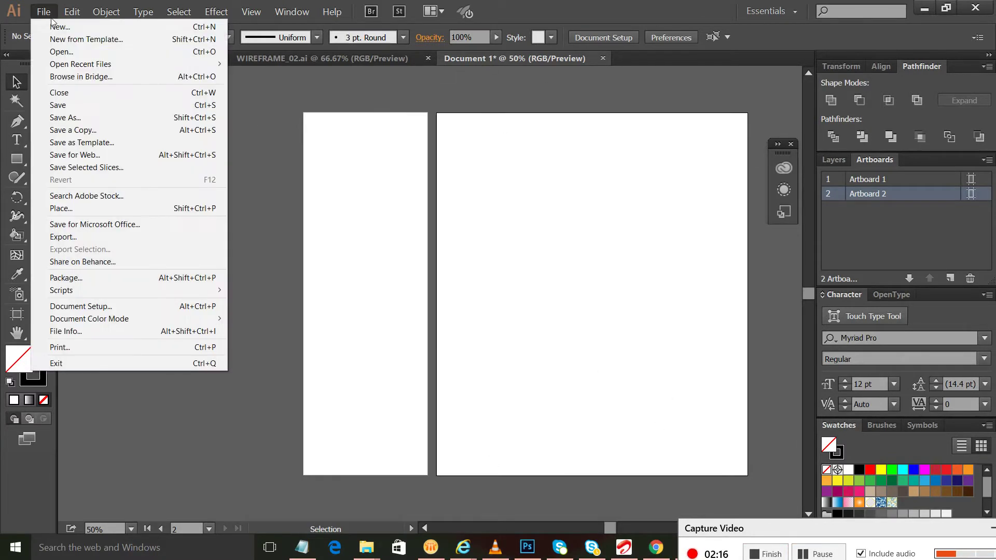
{"action": "left_click", "coordinate": [60, 105]}
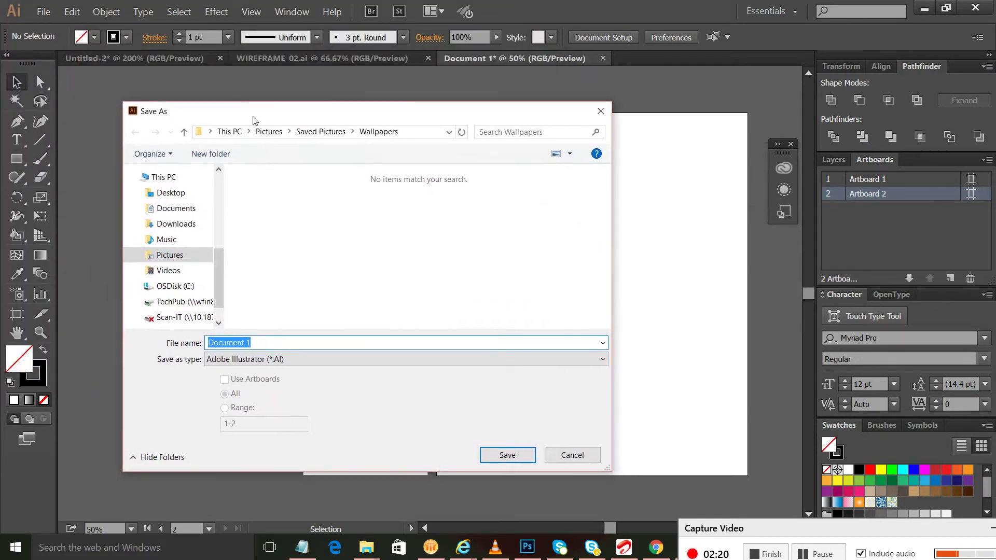
{"action": "left_click", "coordinate": [177, 193]}
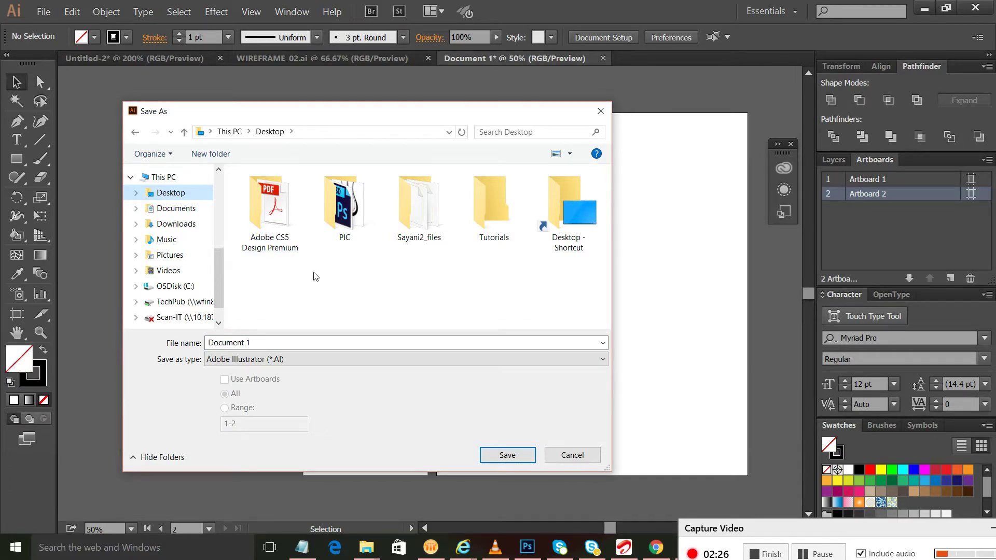
{"action": "key", "text": "ctrl+shift+n"}
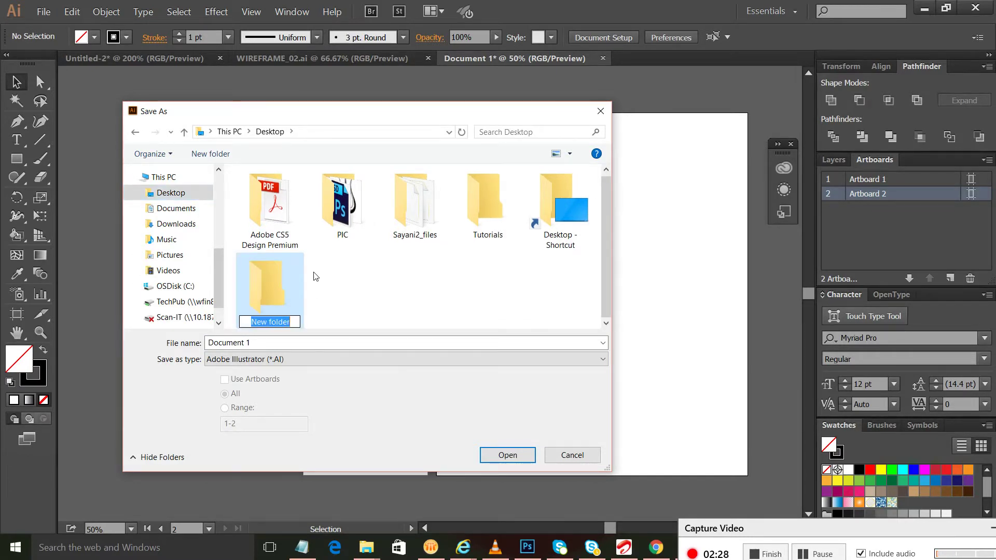
{"action": "type", "text": "Web "}
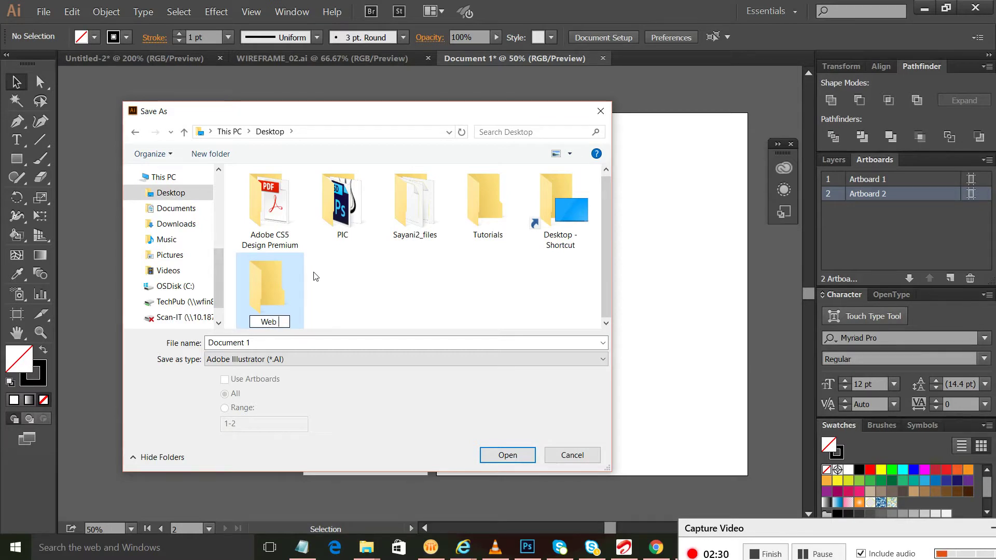
{"action": "type", "text": "Design"}
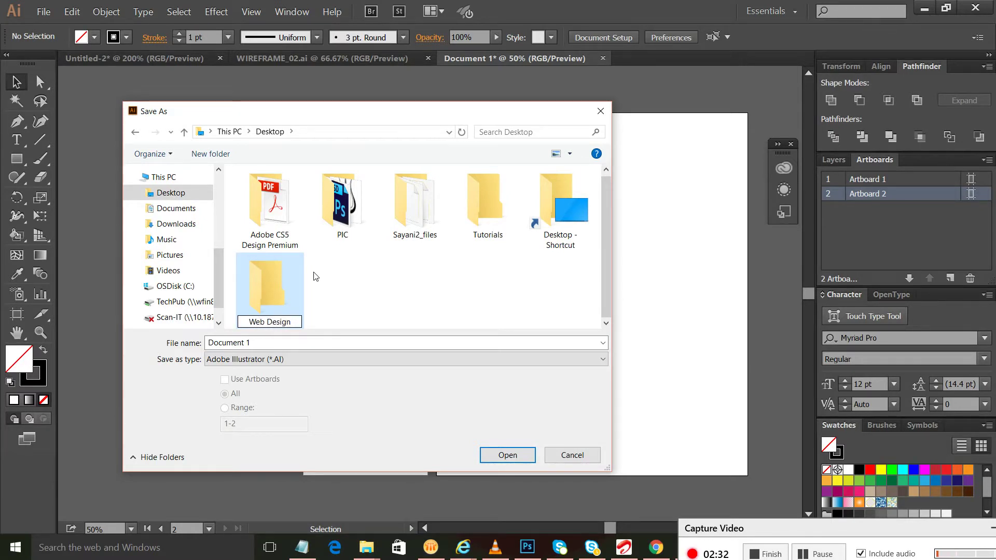
{"action": "key", "text": "Return"}
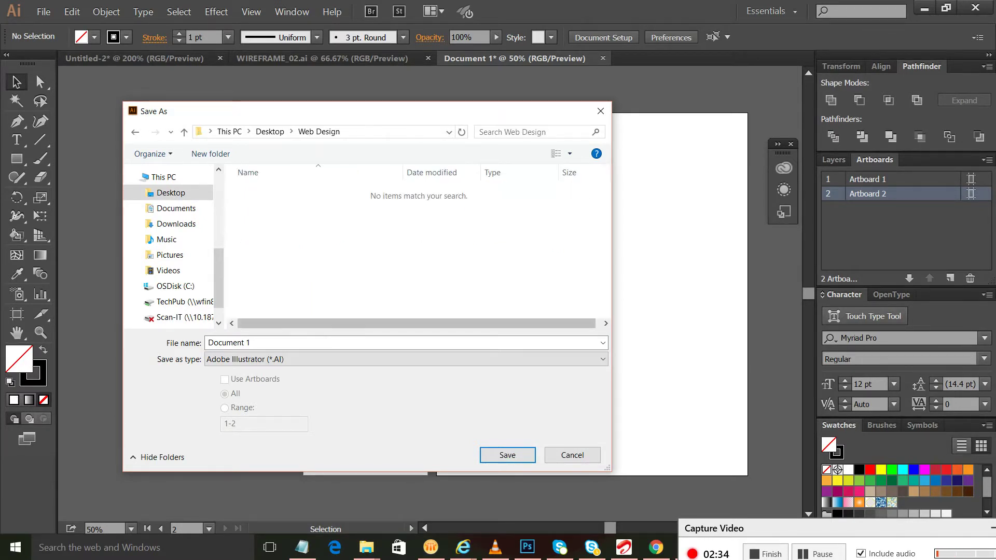
{"action": "left_click", "coordinate": [507, 456]}
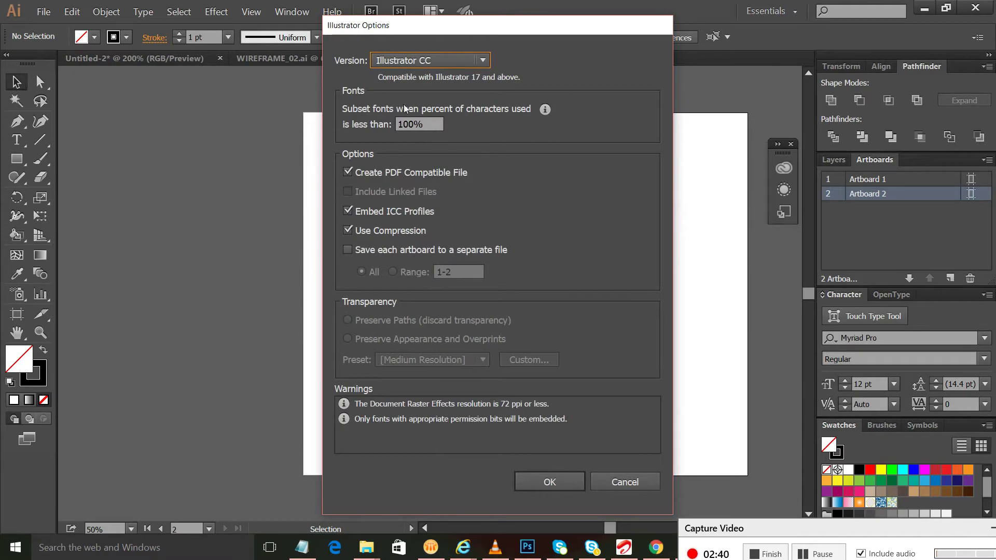
Keep Illustrator CC as the version in Illustrator Options and finish saving Document 1.ai
{"action": "left_click", "coordinate": [570, 483]}
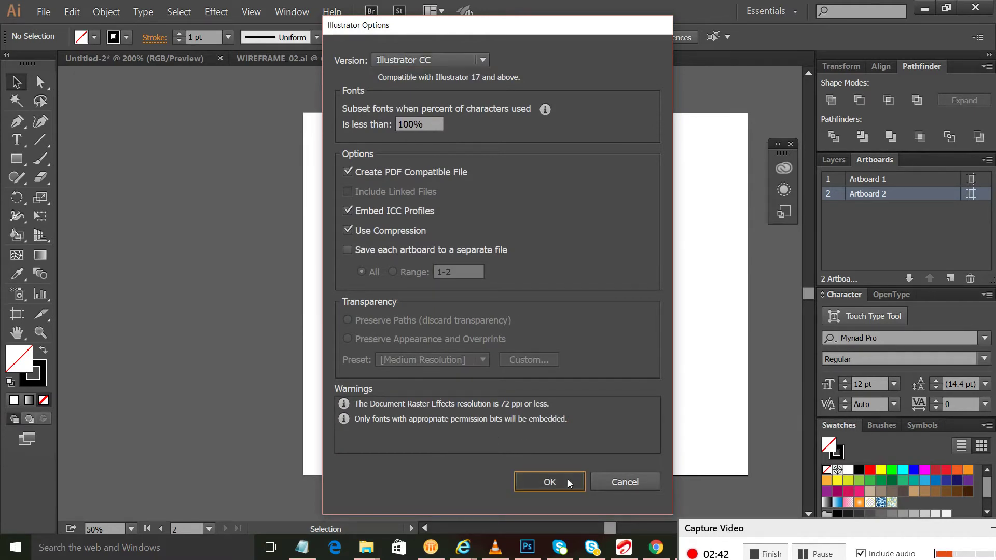
{"action": "left_click", "coordinate": [482, 60]}
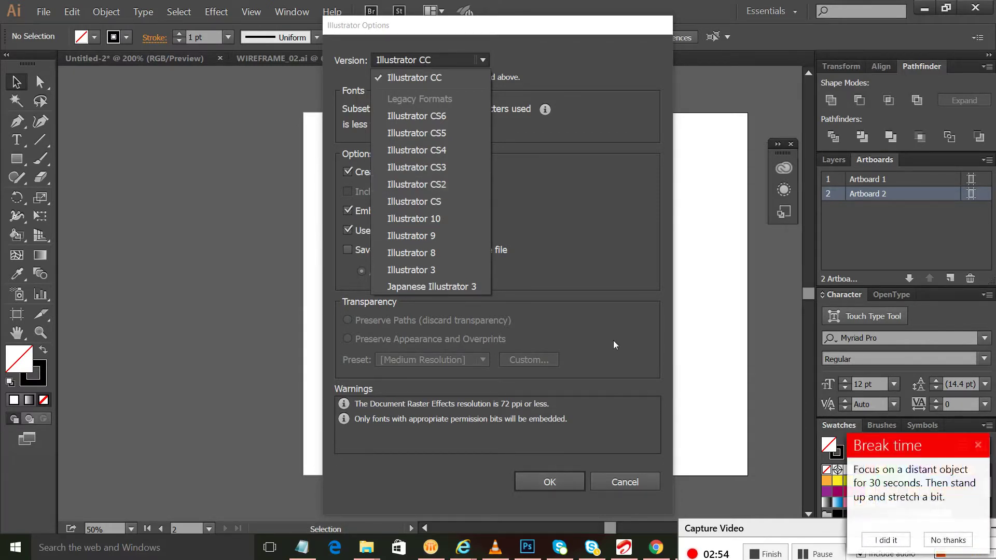
{"action": "left_click", "coordinate": [617, 274]}
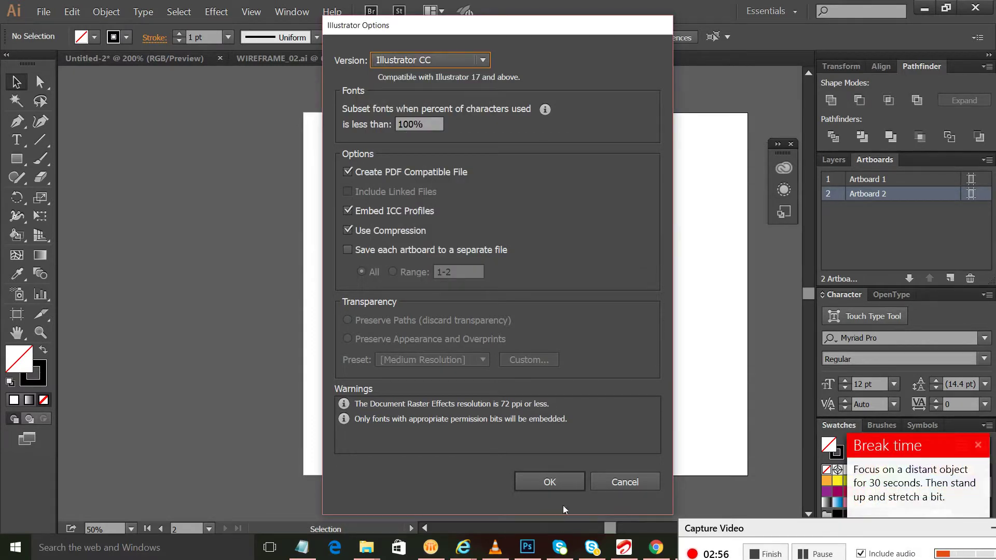
{"action": "left_click", "coordinate": [551, 481]}
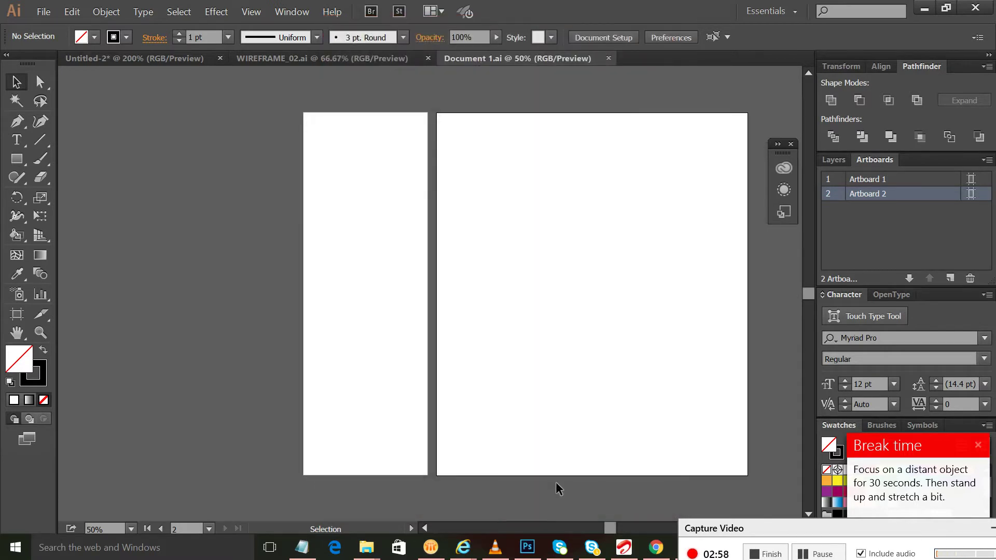
Turn on rulers with View > Rulers > Show Rulers
{"action": "left_click", "coordinate": [801, 552]}
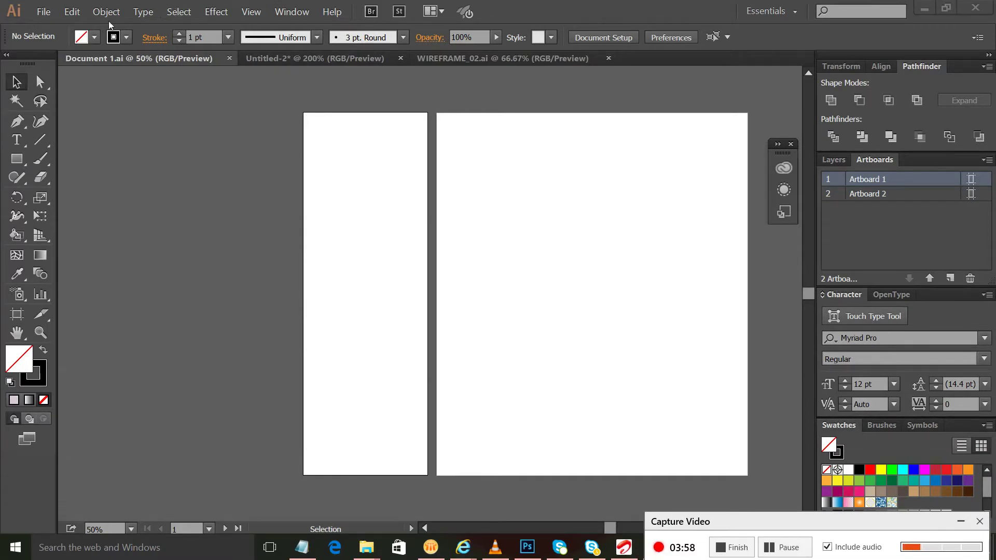
{"action": "left_click", "coordinate": [255, 18]}
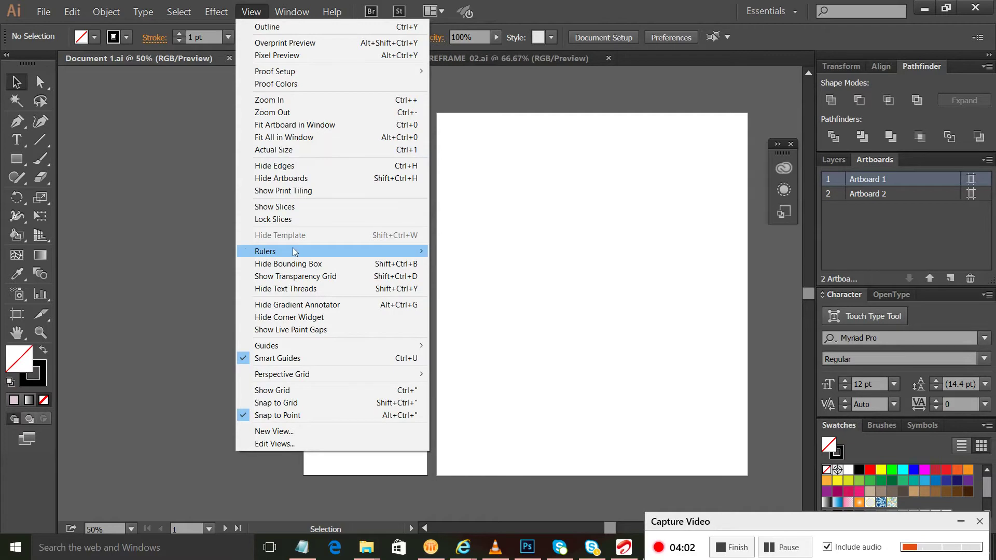
{"action": "mouse_move", "coordinate": [344, 251]}
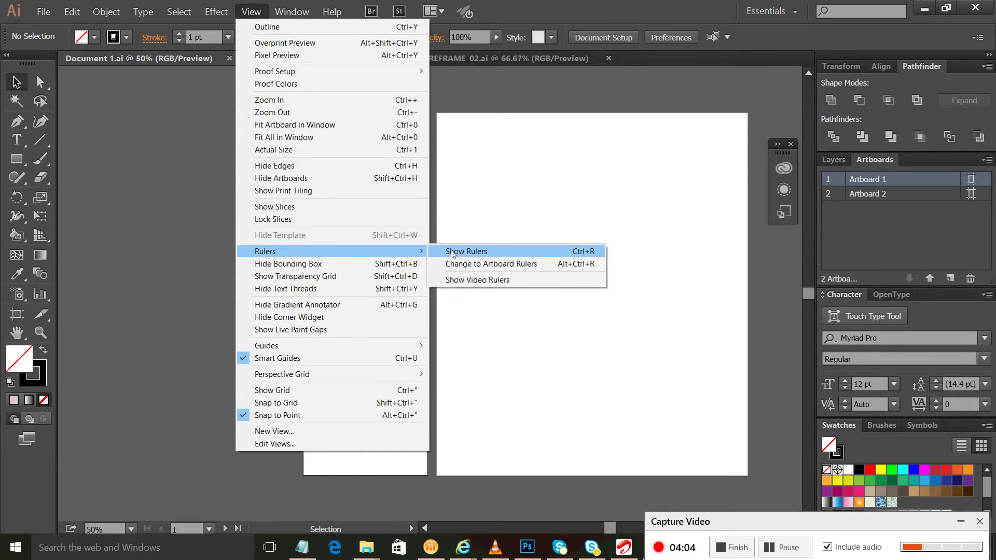
{"action": "left_click", "coordinate": [587, 255]}
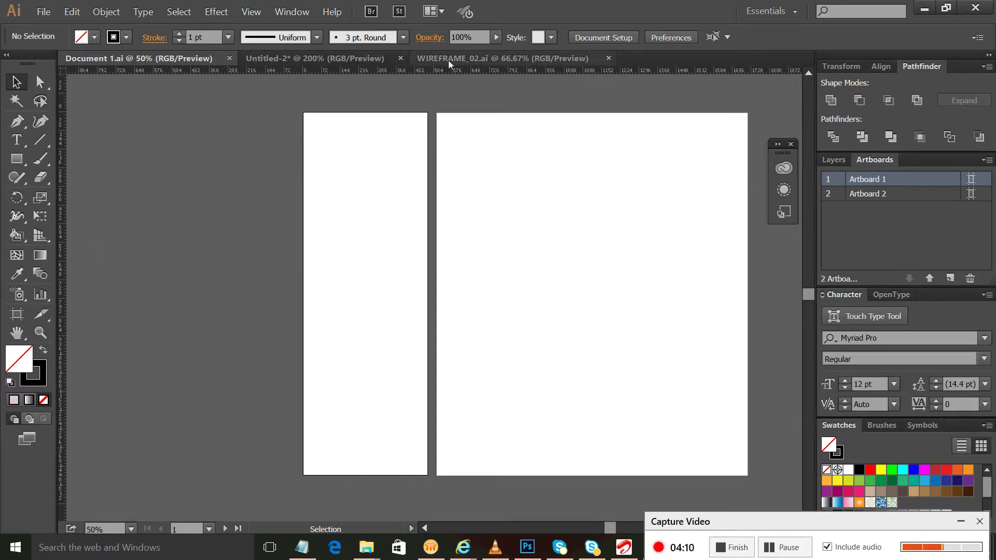
Drag a horizontal guide to the artboard tops and a vertical guide inside the left artboard
{"action": "scroll", "coordinate": [446, 247], "scroll_direction": "down", "scroll_amount": 1, "text": "alt"}
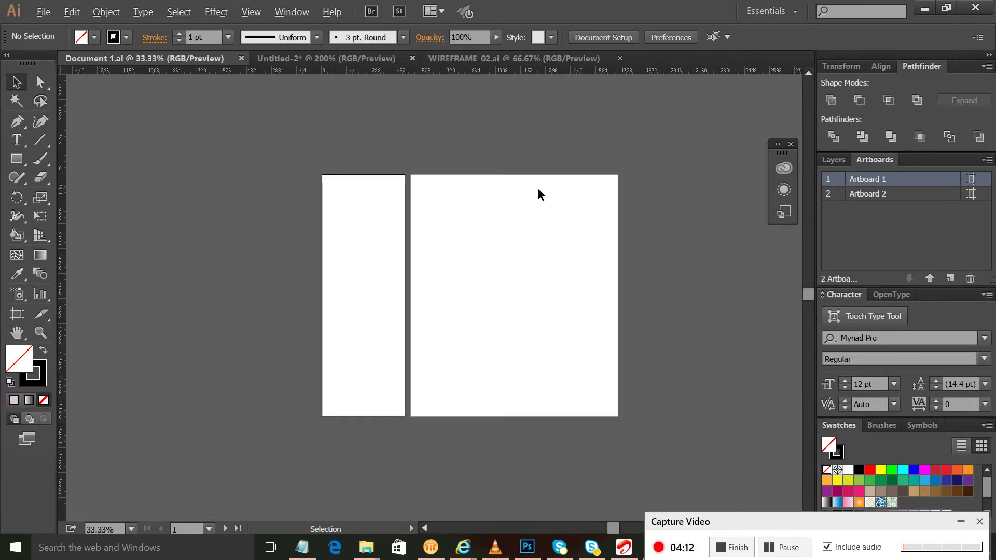
{"action": "scroll", "coordinate": [538, 201], "scroll_direction": "up", "scroll_amount": 2, "text": "alt"}
{"action": "scroll", "coordinate": [462, 187], "scroll_direction": "down", "scroll_amount": 2}
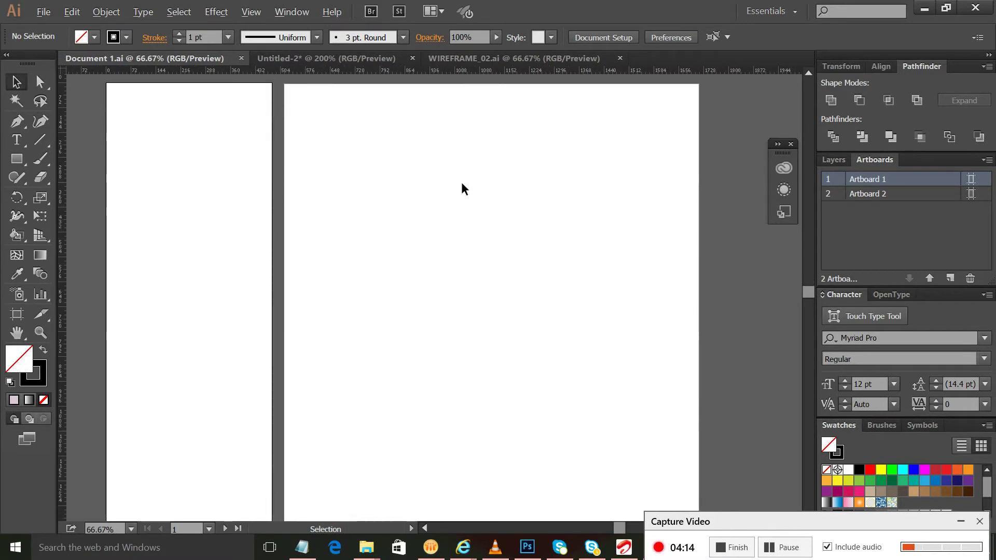
{"action": "scroll", "coordinate": [464, 188], "scroll_direction": "down", "scroll_amount": 2, "text": "alt"}
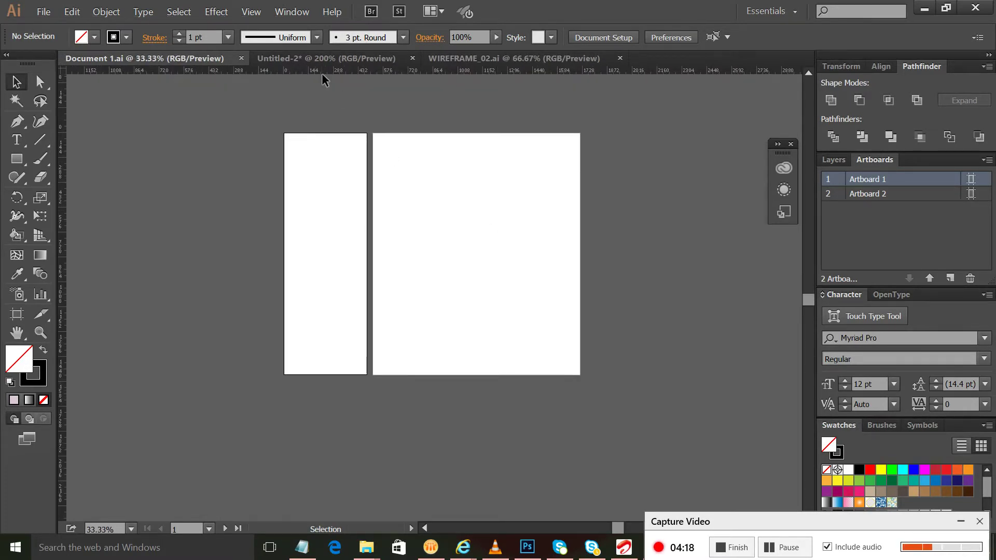
{"action": "left_click_drag", "start_coordinate": [322, 72], "coordinate": [336, 142]}
{"action": "scroll", "coordinate": [544, 146], "scroll_direction": "up", "scroll_amount": 1}
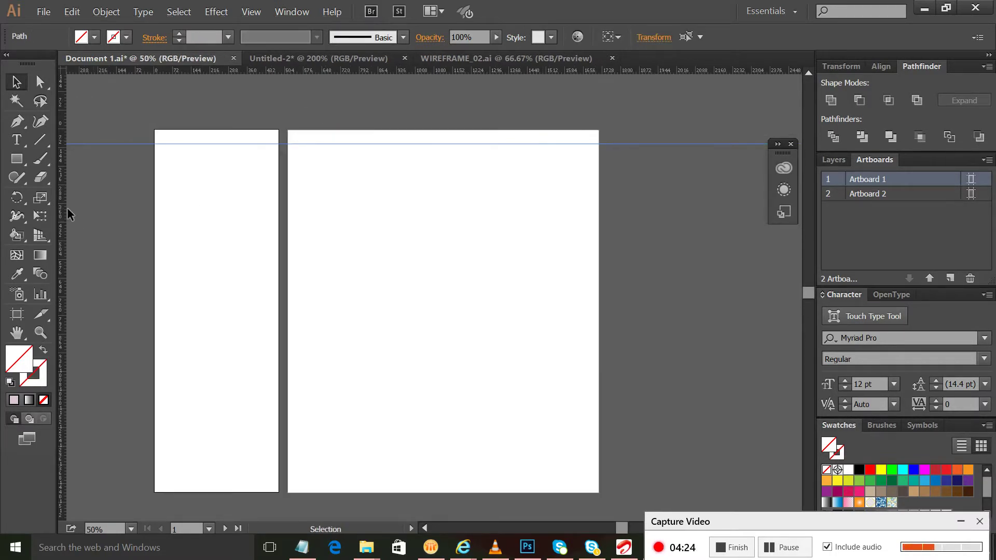
{"action": "left_click_drag", "start_coordinate": [67, 213], "coordinate": [173, 221]}
{"action": "left_click", "coordinate": [229, 212]}
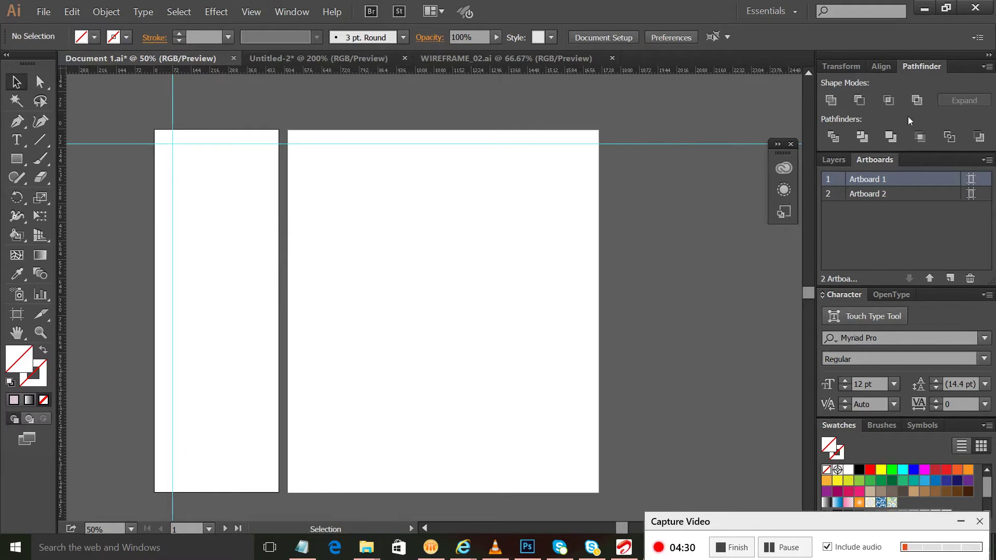
Rename Layer 1 to 'Rulers' in the Layers panel
{"action": "left_click", "coordinate": [832, 160]}
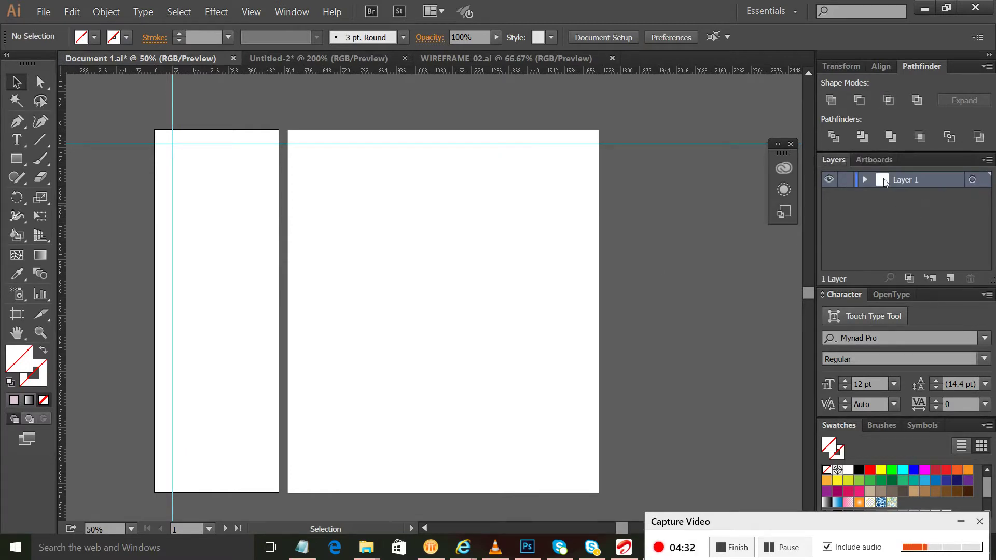
{"action": "left_click", "coordinate": [864, 180]}
{"action": "left_click", "coordinate": [865, 180]}
{"action": "double_click", "coordinate": [908, 179]}
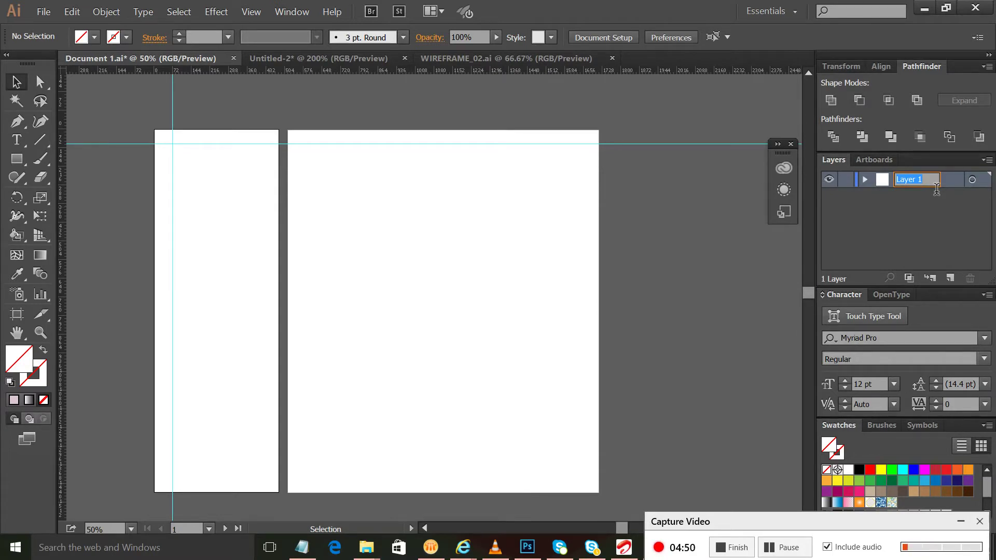
{"action": "type", "text": "Rula"}
{"action": "left_click", "coordinate": [250, 13]}
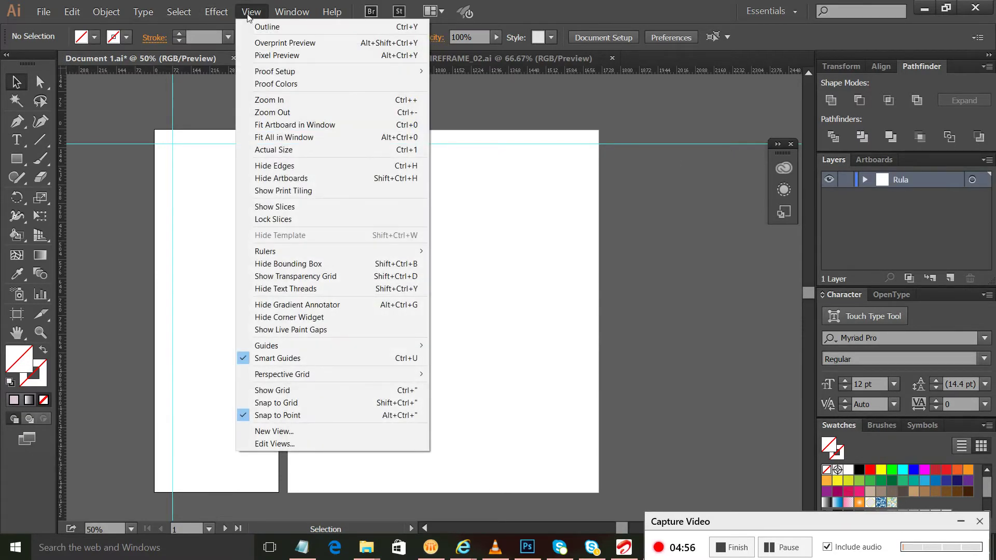
{"action": "double_click", "coordinate": [901, 180]}
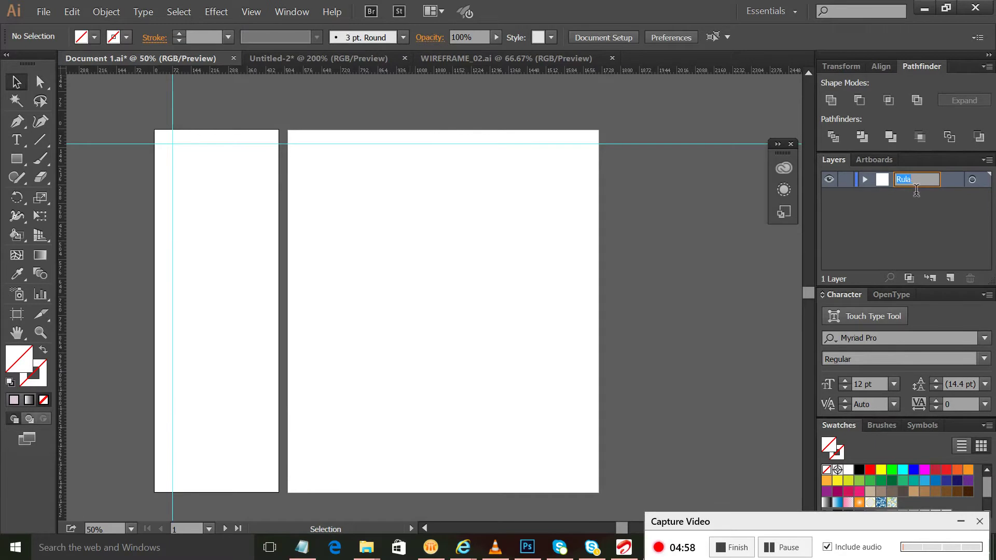
{"action": "key", "text": "BackSpace"}
{"action": "type", "text": "ers"}
{"action": "key", "text": "Return"}
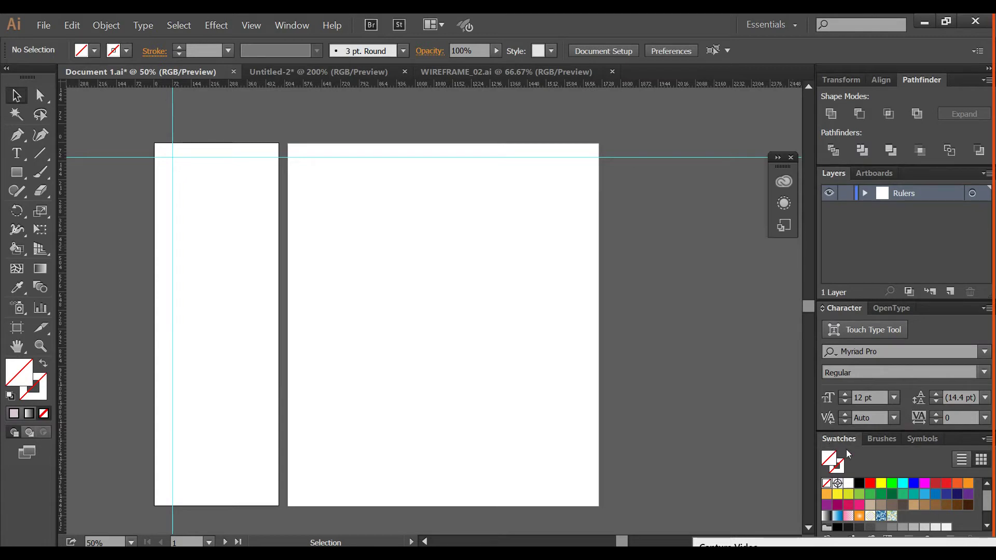
Toggle Window > Layers off and on so the Rulers layer shows, then pick the Rectangle tool
{"action": "left_click", "coordinate": [294, 26]}
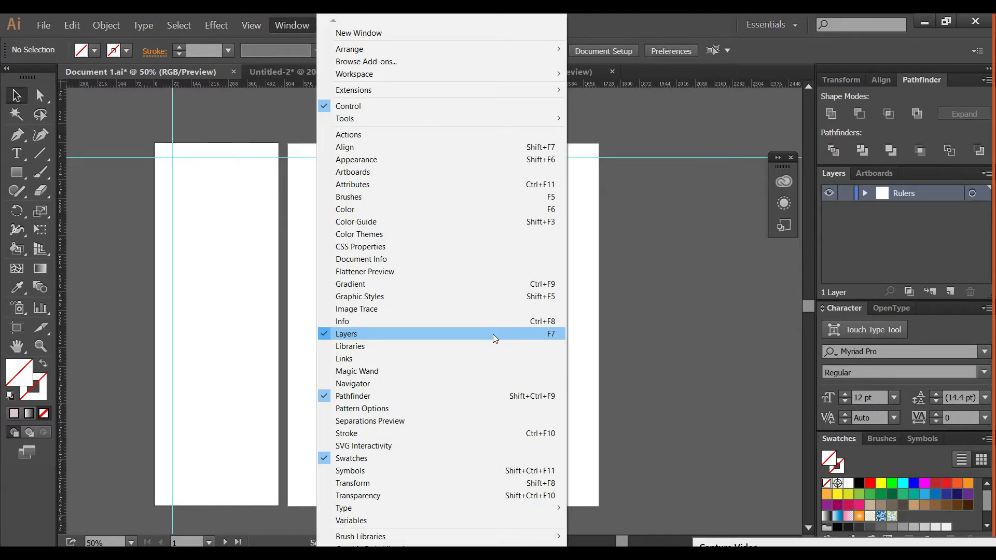
{"action": "left_click", "coordinate": [495, 338]}
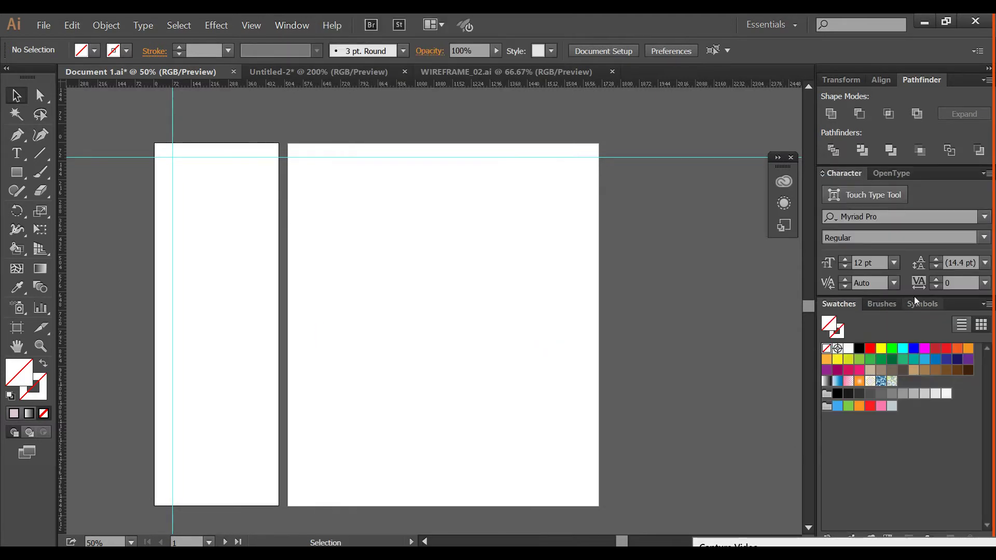
{"action": "left_click", "coordinate": [292, 25]}
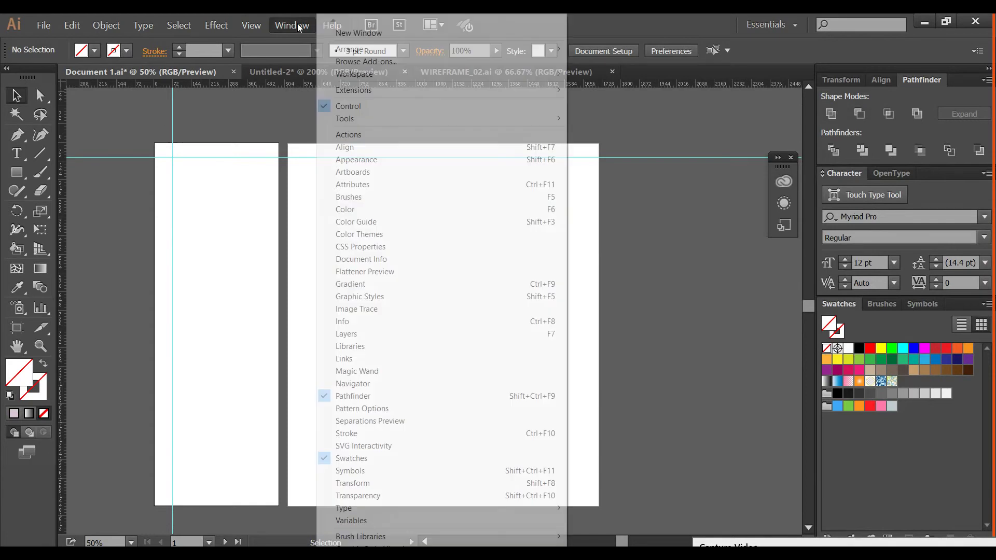
{"action": "left_click", "coordinate": [429, 335]}
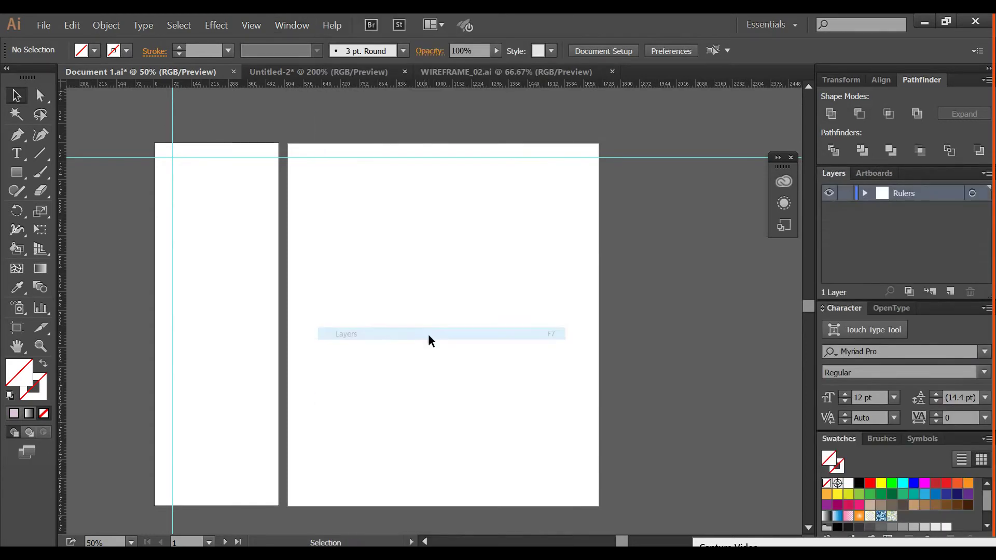
{"action": "left_click", "coordinate": [16, 173]}
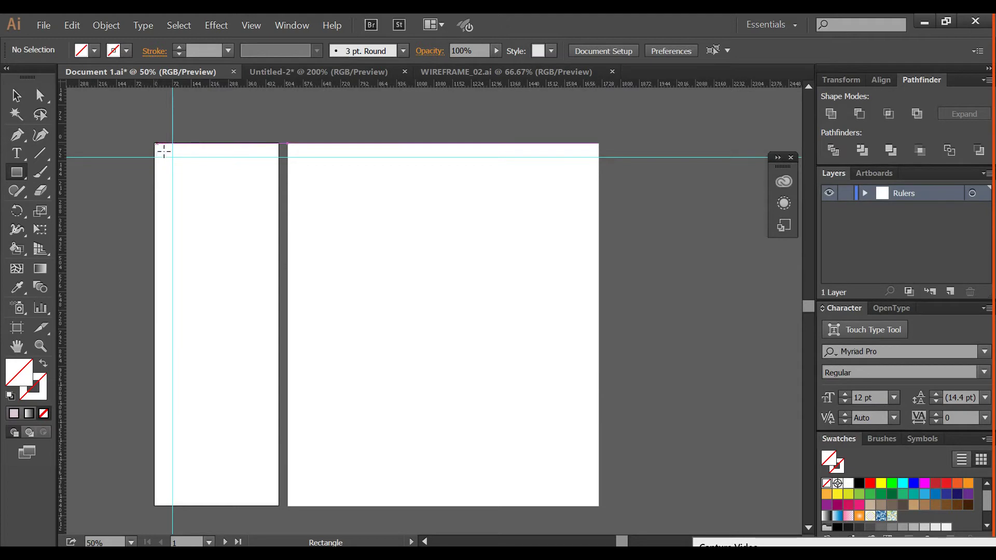
Draw a tall thin rectangle down Artboard 1's left edge, fill it cyan, and deselect it
{"action": "left_click_drag", "start_coordinate": [156, 143], "coordinate": [172, 505]}
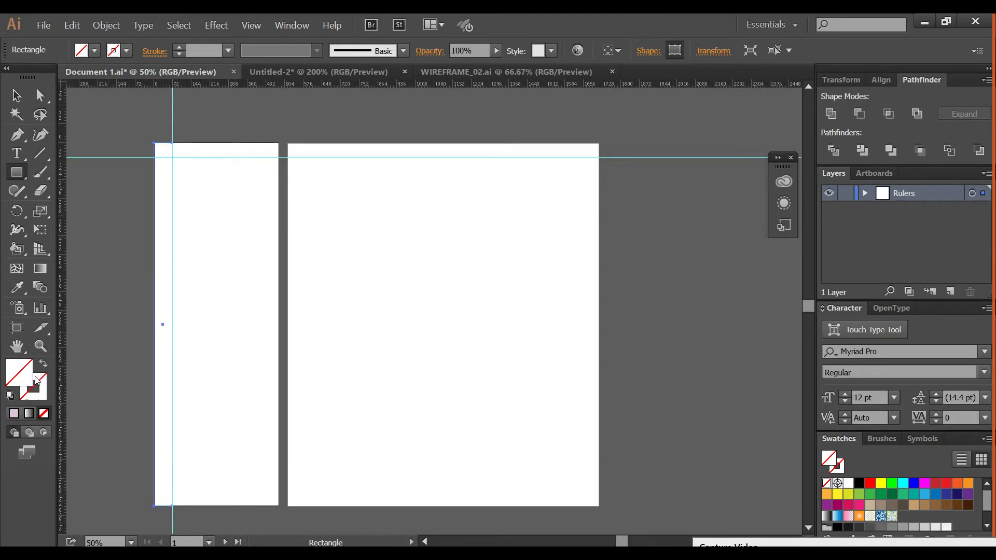
{"action": "left_click", "coordinate": [904, 483]}
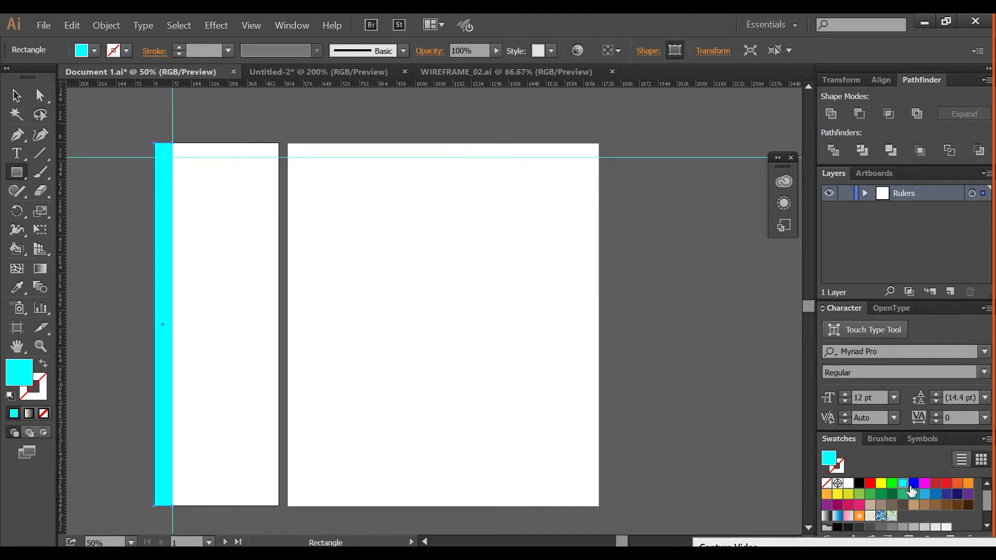
{"action": "left_click", "coordinate": [22, 100]}
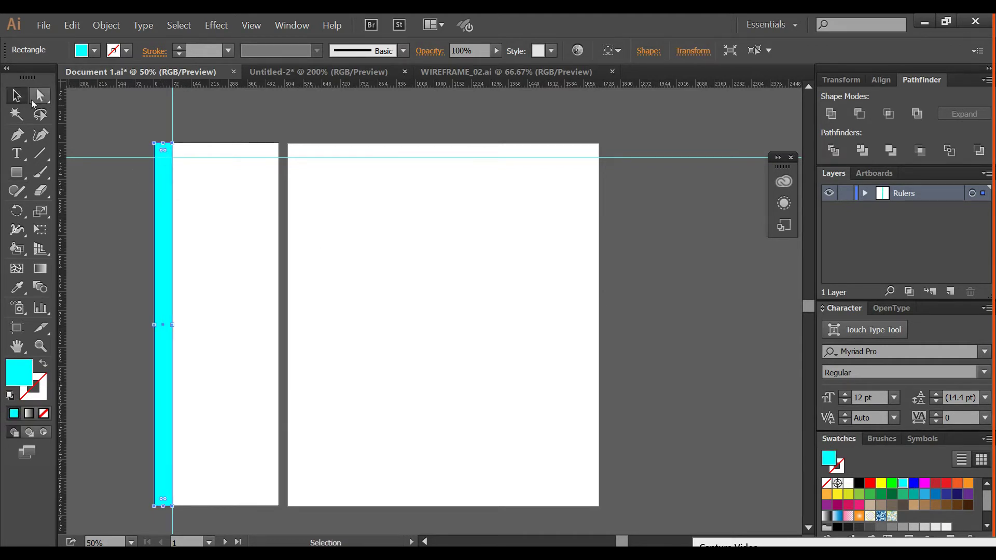
{"action": "left_click", "coordinate": [168, 133]}
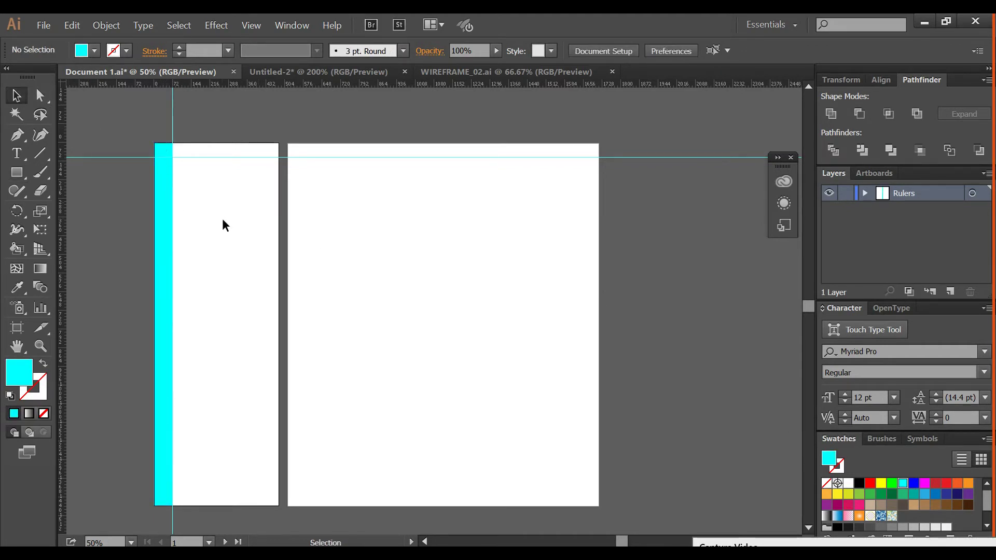
Snap the cyan rectangle into Artboard 1's top-left corner
{"action": "key", "text": "ctrl+equal"}
{"action": "key", "text": "ctrl+equal"}
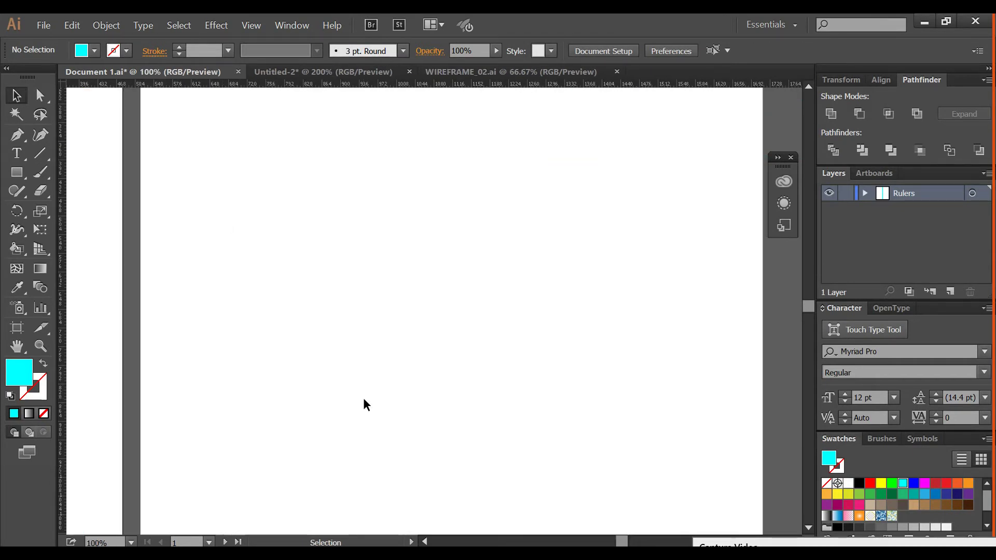
{"action": "key", "text": "ctrl+minus"}
{"action": "key", "text": "ctrl+minus"}
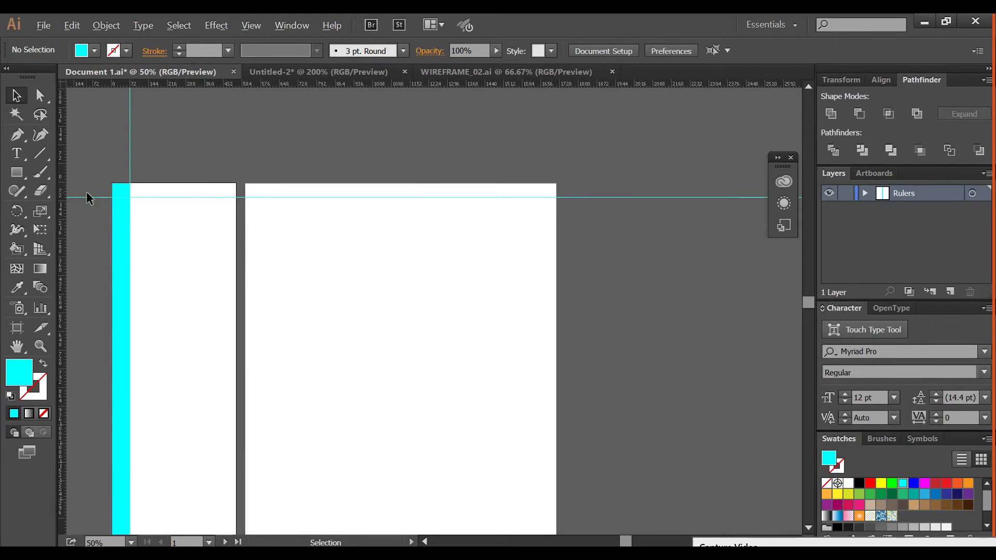
{"action": "scroll", "coordinate": [88, 197], "scroll_direction": "up", "scroll_amount": 2}
{"action": "scroll", "coordinate": [132, 179], "scroll_direction": "up", "scroll_amount": 3}
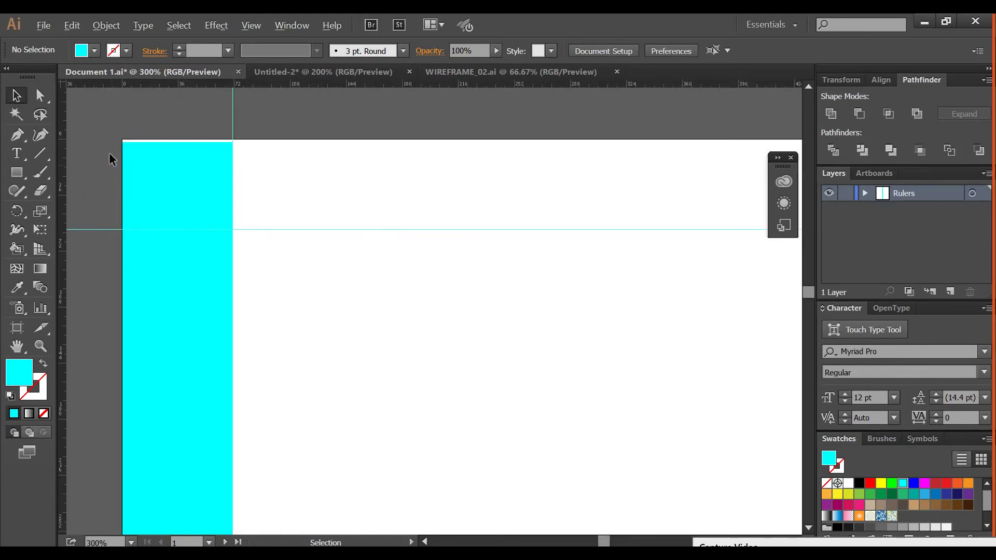
{"action": "scroll", "coordinate": [119, 153], "scroll_direction": "up", "scroll_amount": 3}
{"action": "left_click_drag", "start_coordinate": [201, 180], "coordinate": [165, 145]}
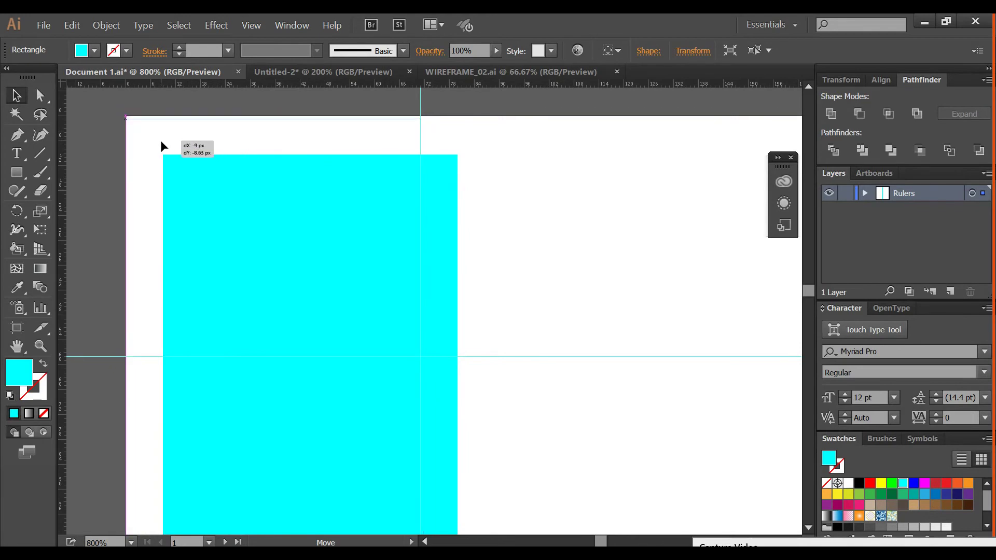
{"action": "left_click_drag", "start_coordinate": [161, 141], "coordinate": [162, 140]}
Set the cyan rectangle's width to 50 px in the Transform settings
{"action": "scroll", "coordinate": [403, 160], "scroll_direction": "down", "scroll_amount": 4}
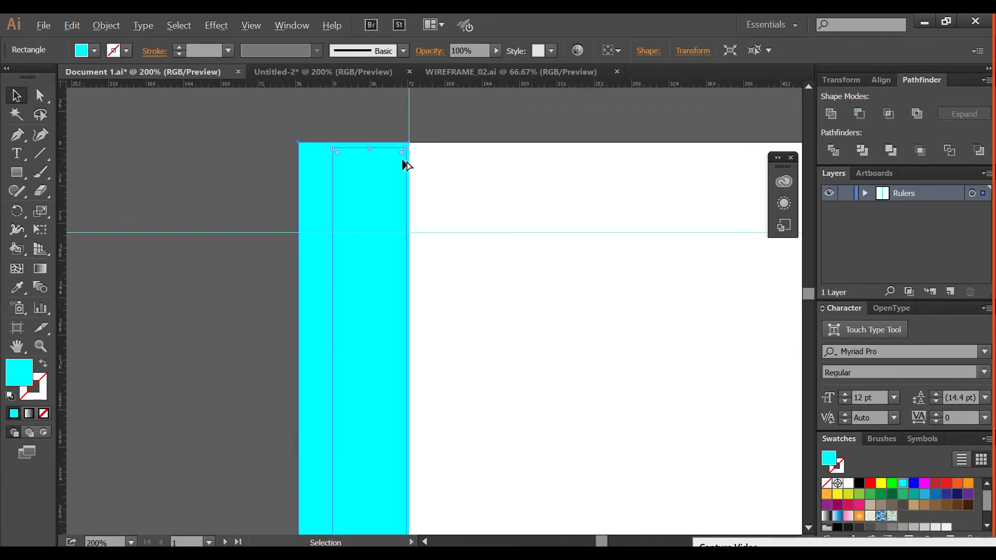
{"action": "scroll", "coordinate": [405, 165], "scroll_direction": "down", "scroll_amount": 1}
{"action": "left_click", "coordinate": [694, 50]}
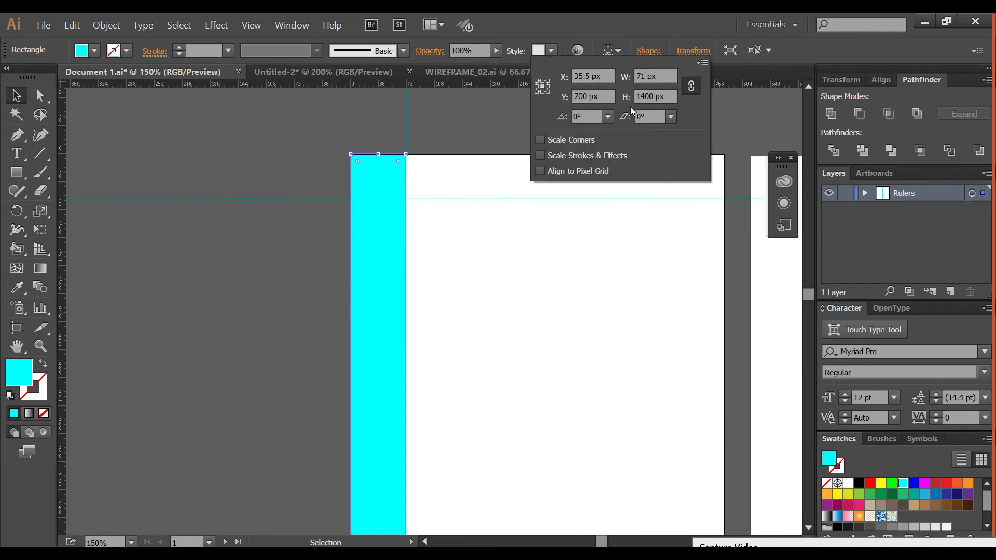
{"action": "left_click", "coordinate": [666, 85]}
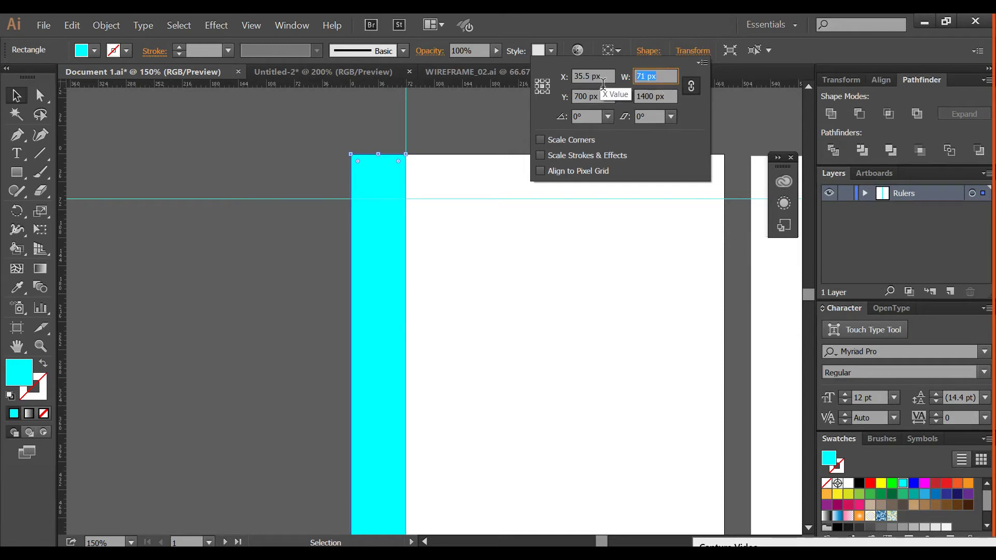
{"action": "type", "text": "0"}
{"action": "key", "text": "Return"}
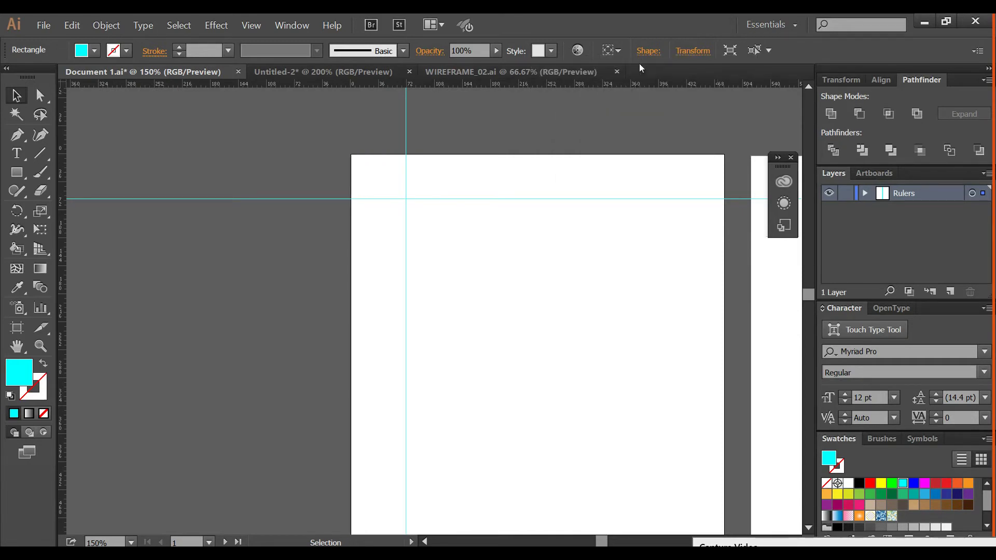
{"action": "left_click", "coordinate": [693, 51]}
{"action": "left_click", "coordinate": [560, 233]}
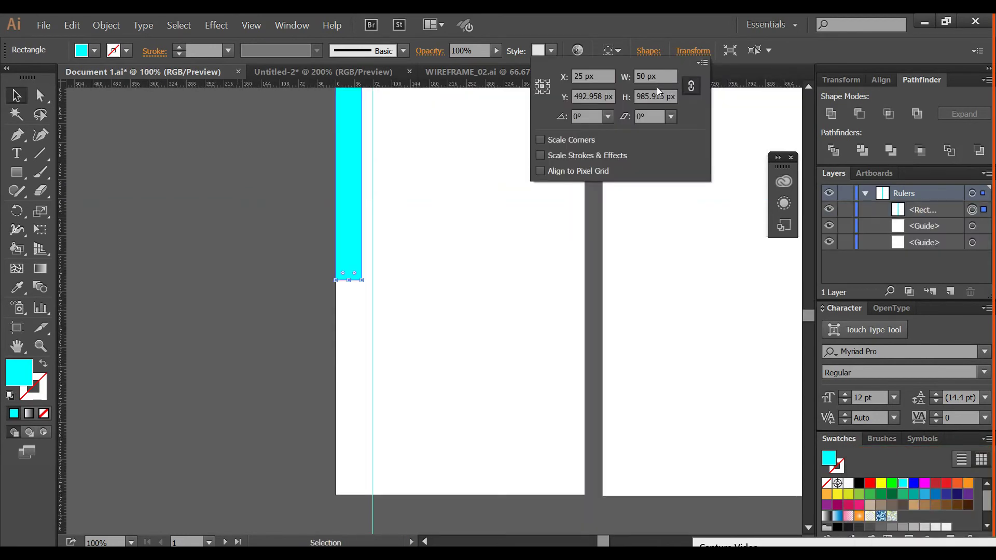
{"action": "left_click", "coordinate": [662, 85]}
{"action": "left_click", "coordinate": [363, 188]}
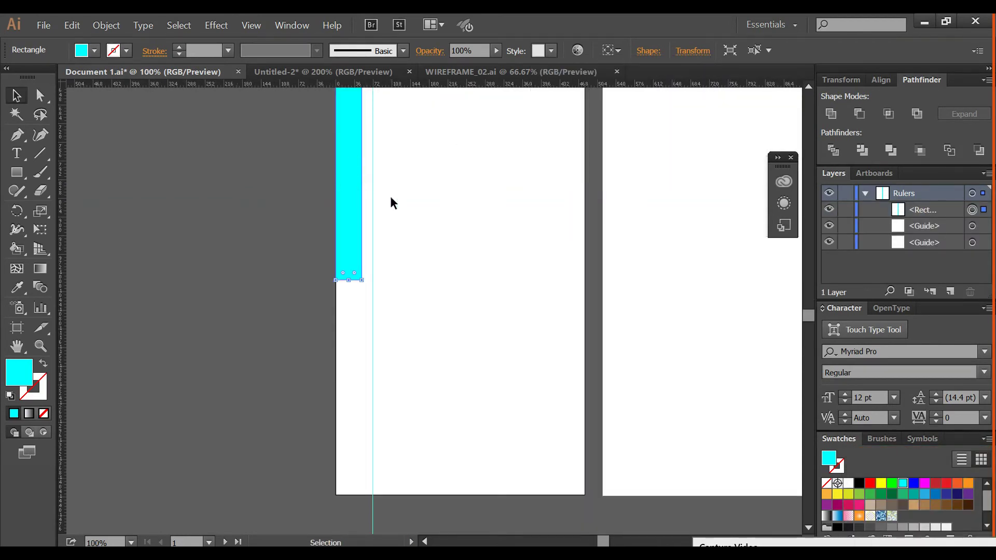
Reselect the cyan rectangle and stretch its bottom edge downward
{"action": "scroll", "coordinate": [390, 219], "scroll_direction": "down", "scroll_amount": 2}
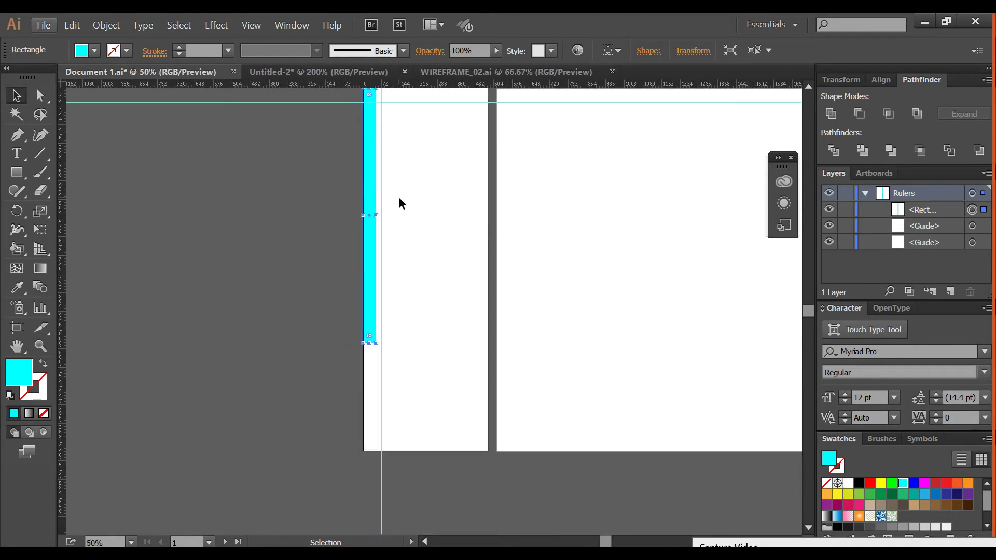
{"action": "scroll", "coordinate": [399, 198], "scroll_direction": "up", "scroll_amount": 1}
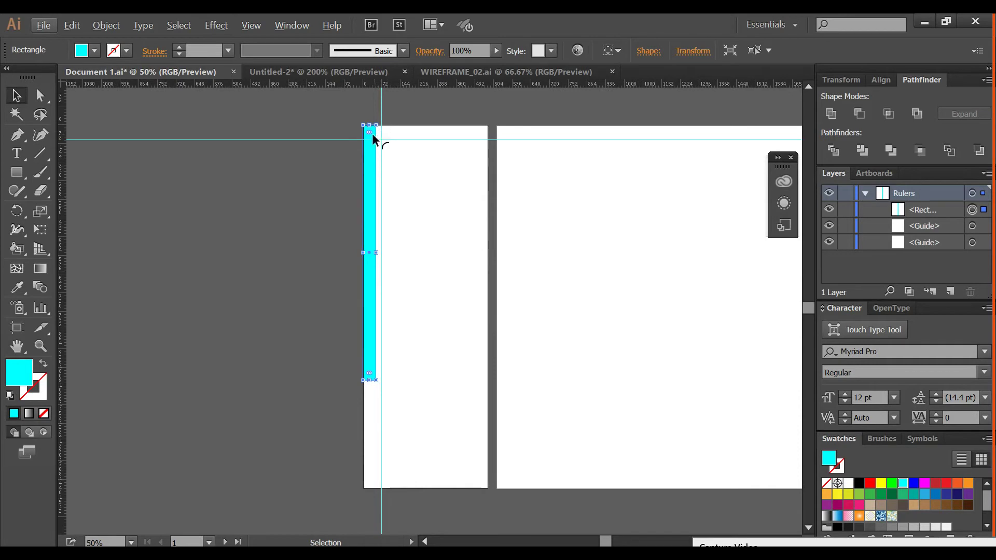
{"action": "scroll", "coordinate": [365, 145], "scroll_direction": "up", "scroll_amount": 2}
{"action": "scroll", "coordinate": [369, 101], "scroll_direction": "up", "scroll_amount": 2}
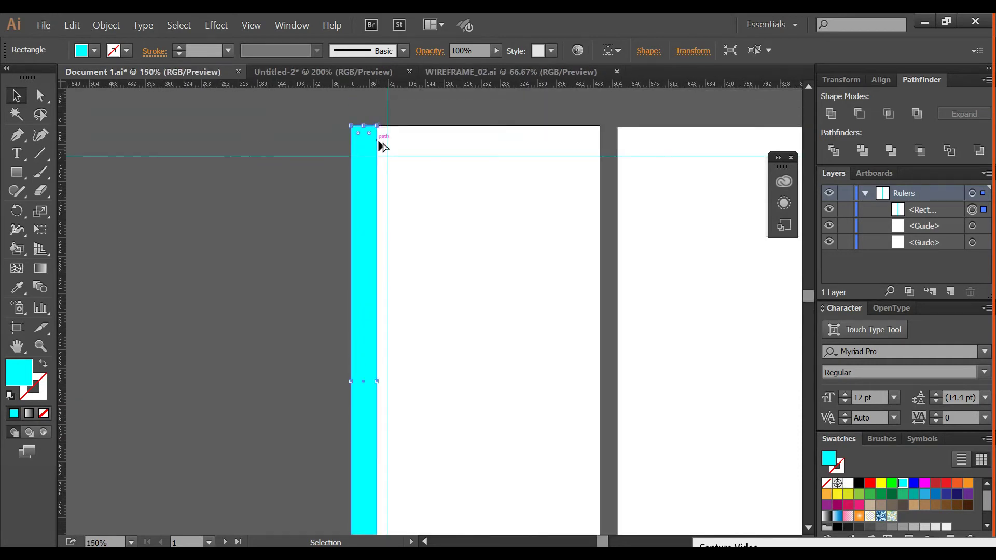
{"action": "scroll", "coordinate": [381, 147], "scroll_direction": "up", "scroll_amount": 1}
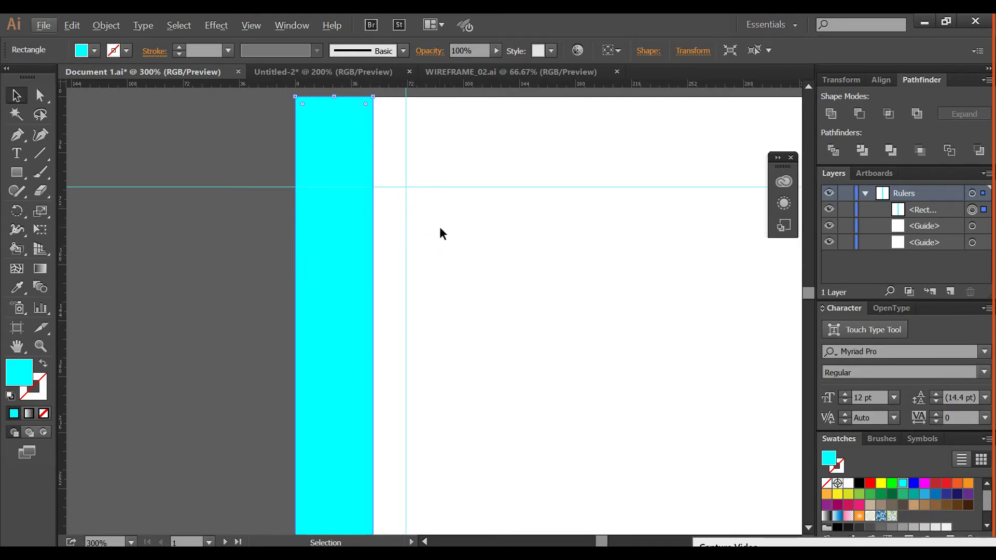
{"action": "left_click", "coordinate": [439, 149]}
{"action": "scroll", "coordinate": [444, 239], "scroll_direction": "down", "scroll_amount": 4}
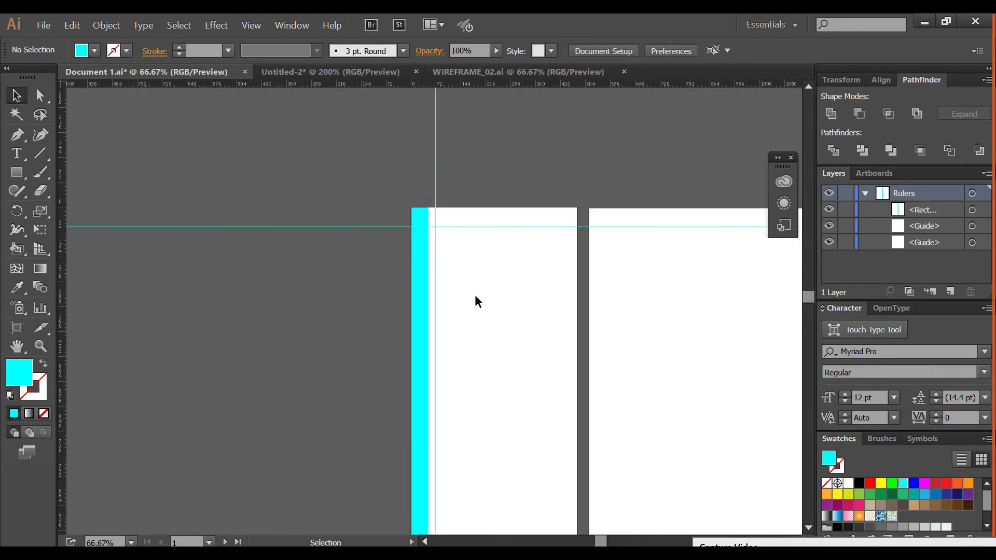
{"action": "scroll", "coordinate": [461, 321], "scroll_direction": "down", "scroll_amount": 5}
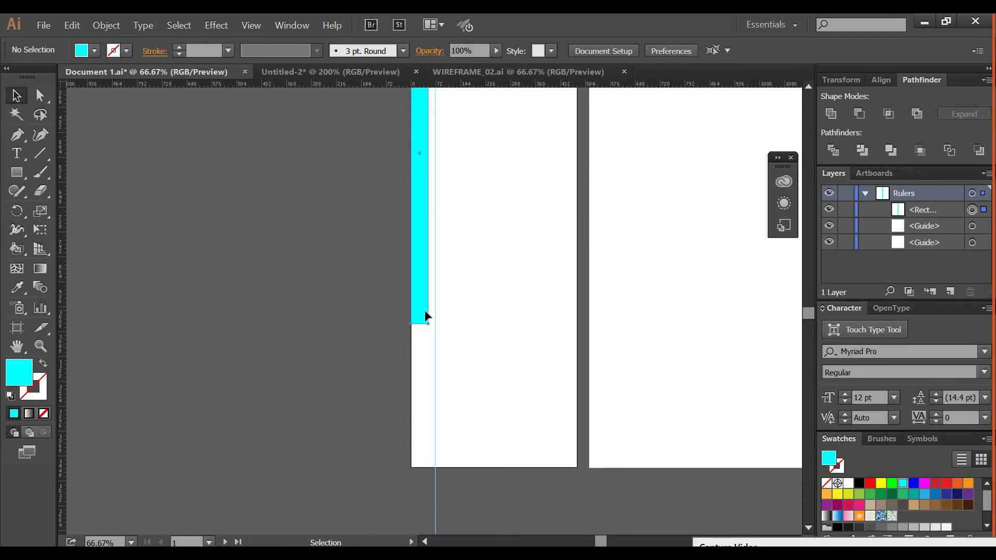
{"action": "left_click", "coordinate": [427, 320]}
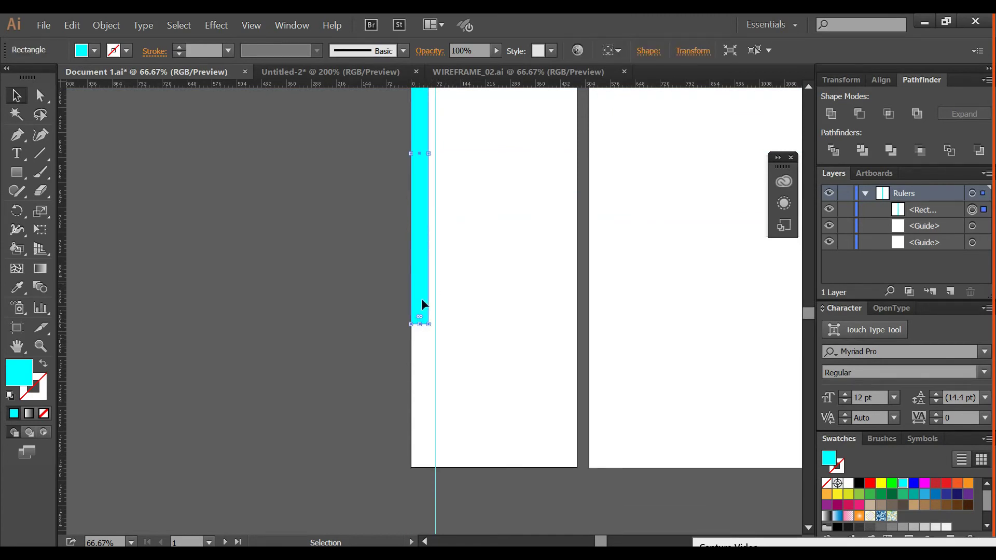
{"action": "scroll", "coordinate": [419, 338], "scroll_direction": "up", "scroll_amount": 2}
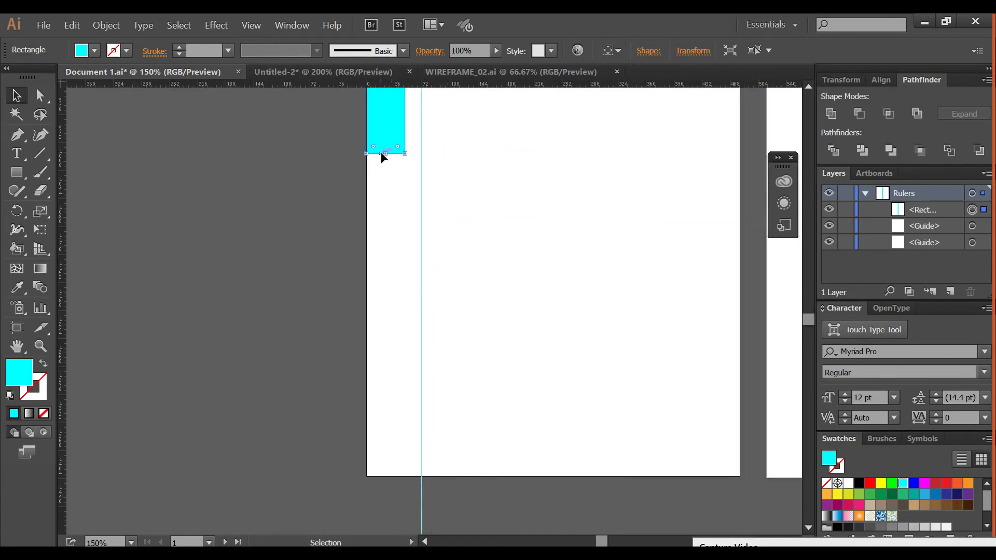
{"action": "left_click_drag", "start_coordinate": [385, 154], "coordinate": [400, 335]}
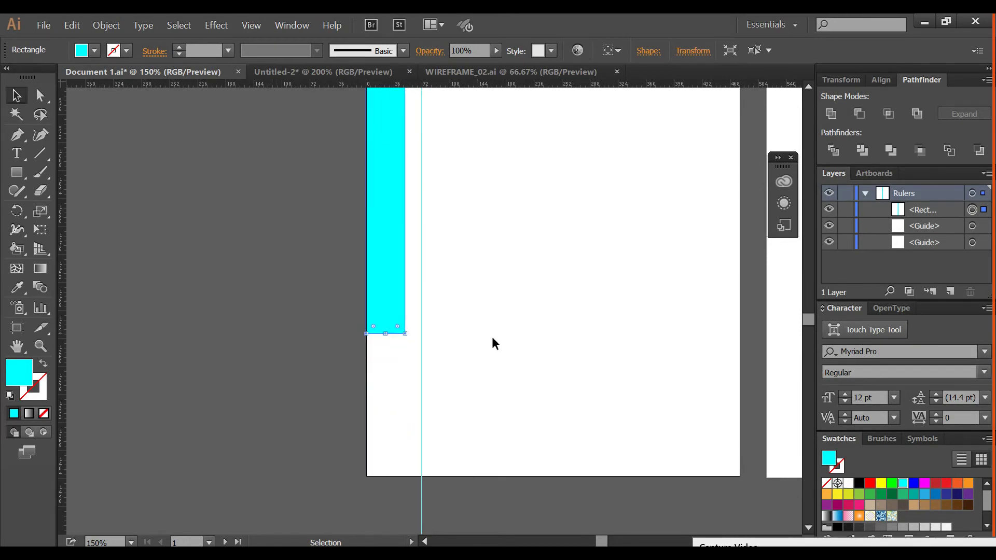
With Direct Selection, lower the strip's bottom edge using Shift+Down and Down to the artboard bottom
{"action": "left_click", "coordinate": [40, 95]}
{"action": "left_click", "coordinate": [182, 241]}
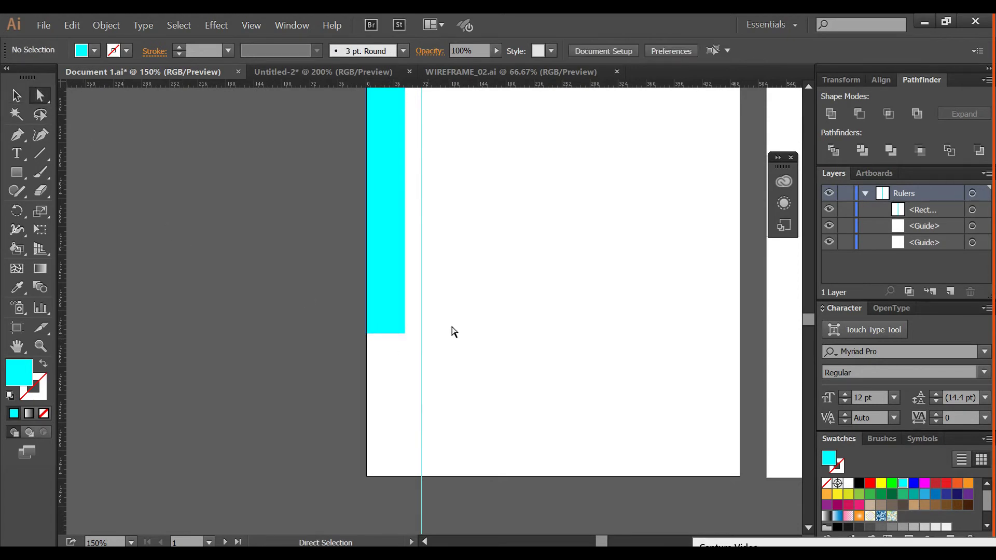
{"action": "left_click_drag", "start_coordinate": [452, 327], "coordinate": [377, 370]}
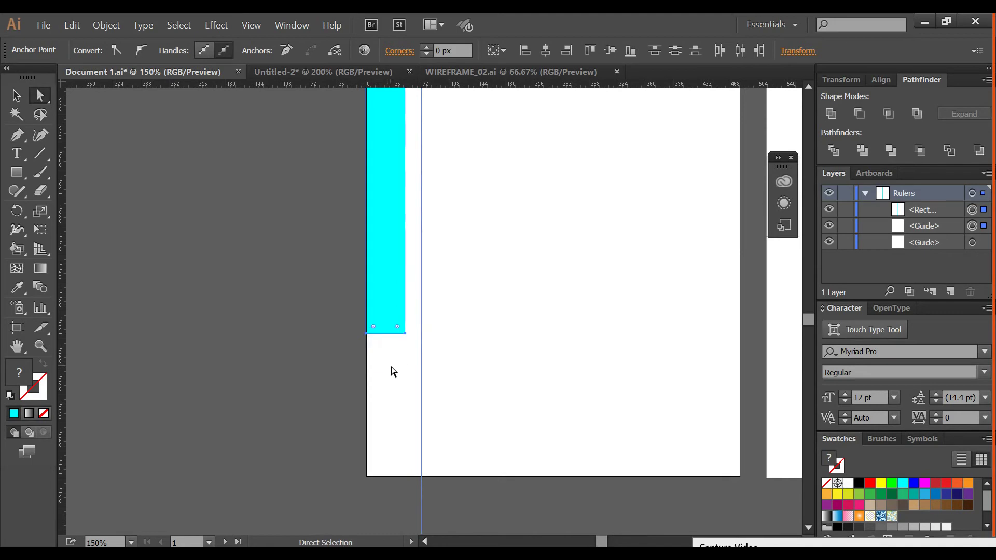
{"action": "key", "text": "shift+Down"}
{"action": "key", "text": "shift+Down"}
{"action": "key", "text": "shift+Down"}
{"action": "key", "text": "shift+Down"}
{"action": "key", "text": "shift+Down"}
{"action": "key", "text": "shift+Down"}
{"action": "key", "text": "shift+Down"}
{"action": "key", "text": "shift+Down"}
{"action": "key", "text": "shift+Down"}
{"action": "key", "text": "shift+Down"}
{"action": "key", "text": "shift+Down"}
{"action": "key", "text": "shift+Down"}
{"action": "key", "text": "shift+Down"}
{"action": "key", "text": "shift+Down"}
{"action": "key", "text": "shift+Down"}
{"action": "key", "text": "shift+Down"}
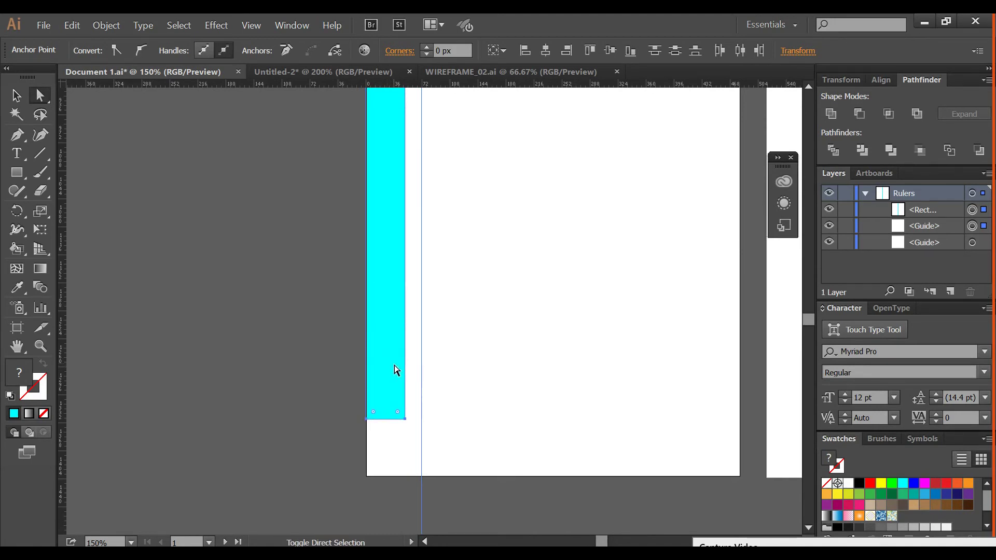
{"action": "key", "text": "shift+Down"}
{"action": "key", "text": "Down"}
{"action": "key", "text": "Down"}
{"action": "key", "text": "Down"}
{"action": "key", "text": "shift+Down"}
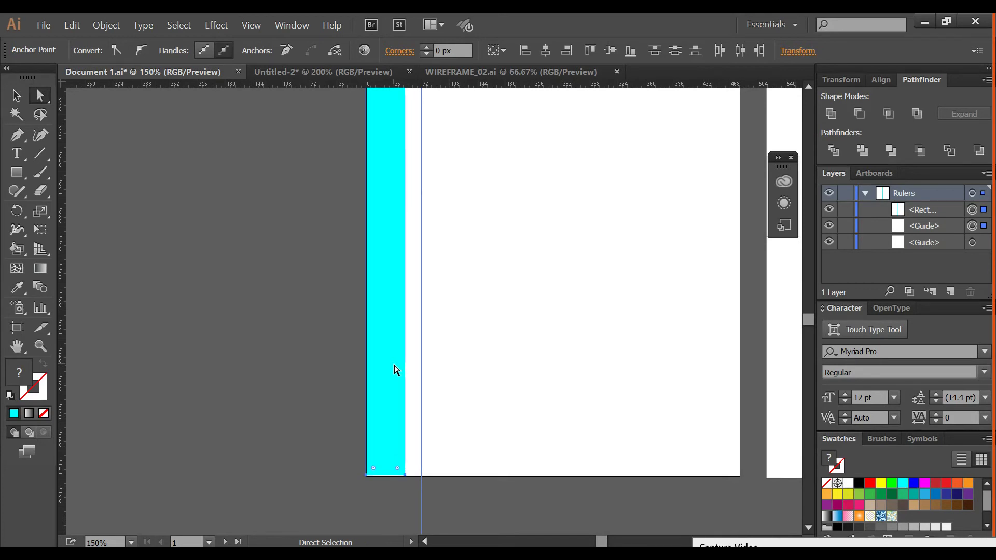
Zoom and scroll the view to check the strip now reaches Artboard 1's bottom edge
{"action": "key", "text": "alt"}
{"action": "scroll", "coordinate": [394, 365], "scroll_direction": "down", "scroll_amount": 1}
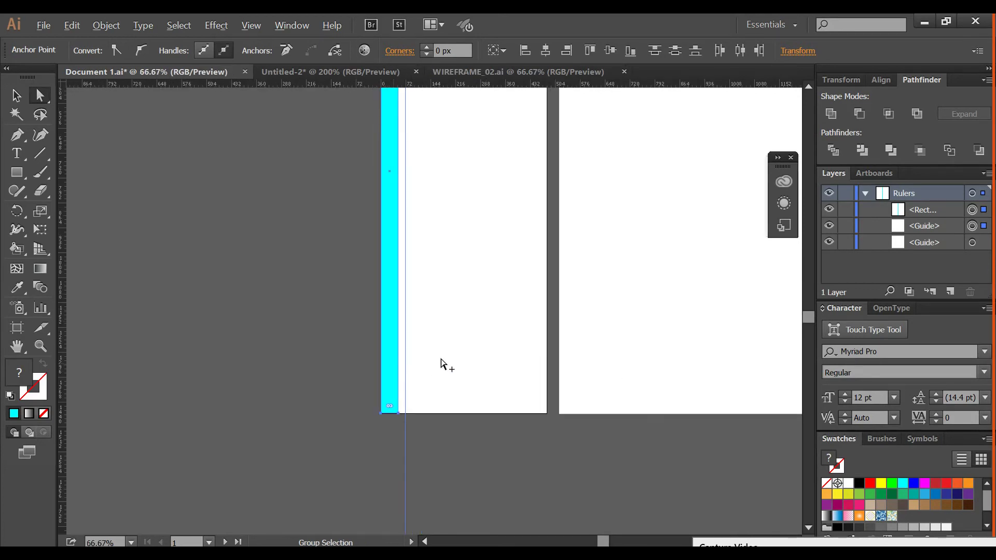
{"action": "scroll", "coordinate": [443, 363], "scroll_direction": "down", "scroll_amount": 1}
{"action": "scroll", "coordinate": [419, 408], "scroll_direction": "up", "scroll_amount": 1}
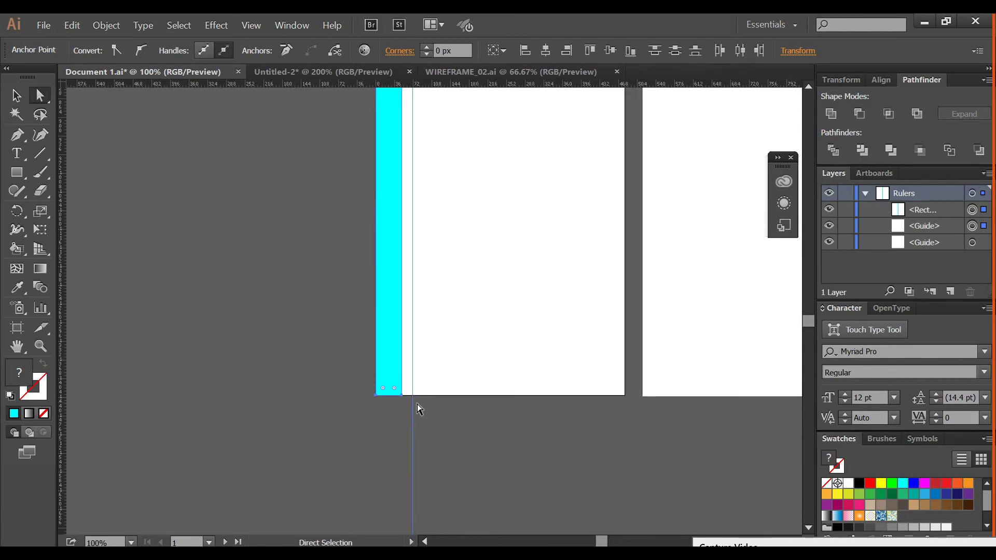
{"action": "scroll", "coordinate": [417, 407], "scroll_direction": "up", "scroll_amount": 3}
{"action": "scroll", "coordinate": [405, 411], "scroll_direction": "down", "scroll_amount": 1}
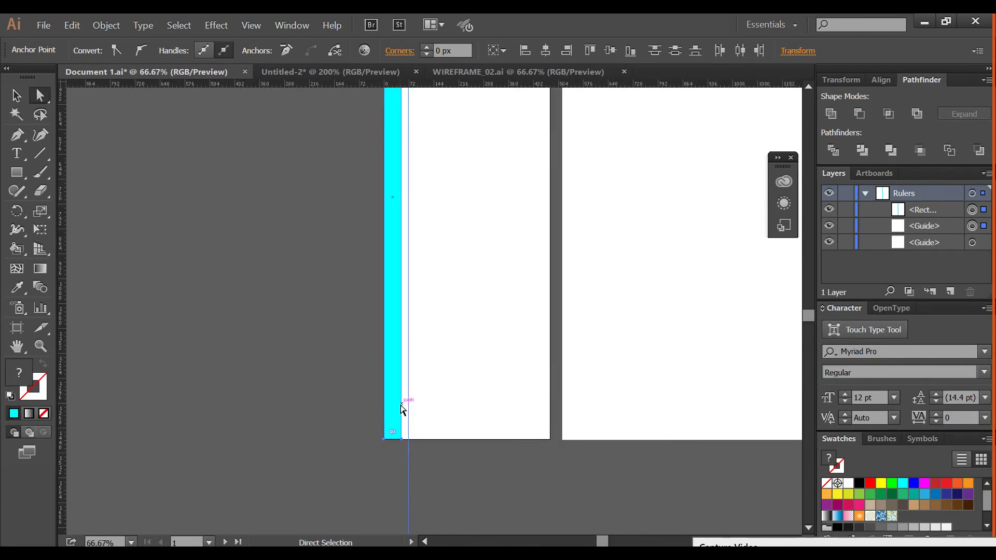
{"action": "scroll", "coordinate": [412, 408], "scroll_direction": "up", "scroll_amount": 2}
{"action": "scroll", "coordinate": [423, 404], "scroll_direction": "down", "scroll_amount": 2}
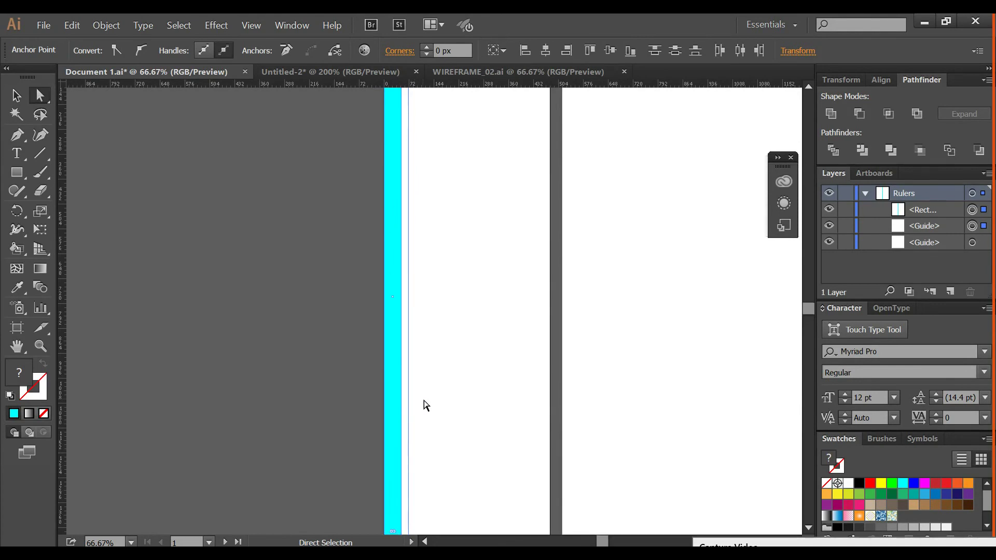
{"action": "scroll", "coordinate": [426, 406], "scroll_direction": "down", "scroll_amount": 1}
{"action": "scroll", "coordinate": [409, 223], "scroll_direction": "up", "scroll_amount": 2}
{"action": "scroll", "coordinate": [405, 199], "scroll_direction": "up", "scroll_amount": 1}
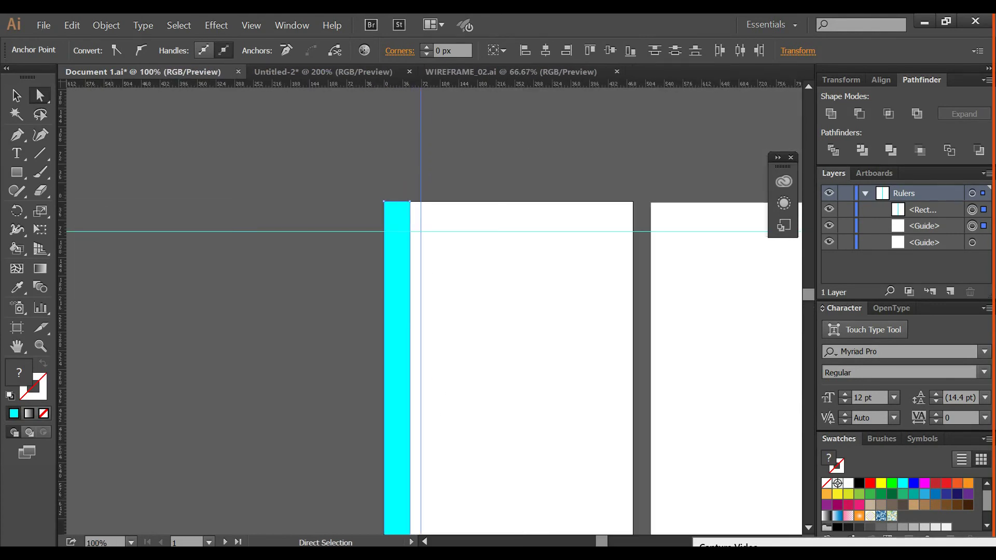
Nudge the existing vertical guide slightly left and pull out another vertical guide
{"action": "left_click", "coordinate": [16, 95]}
{"action": "left_click", "coordinate": [334, 207]}
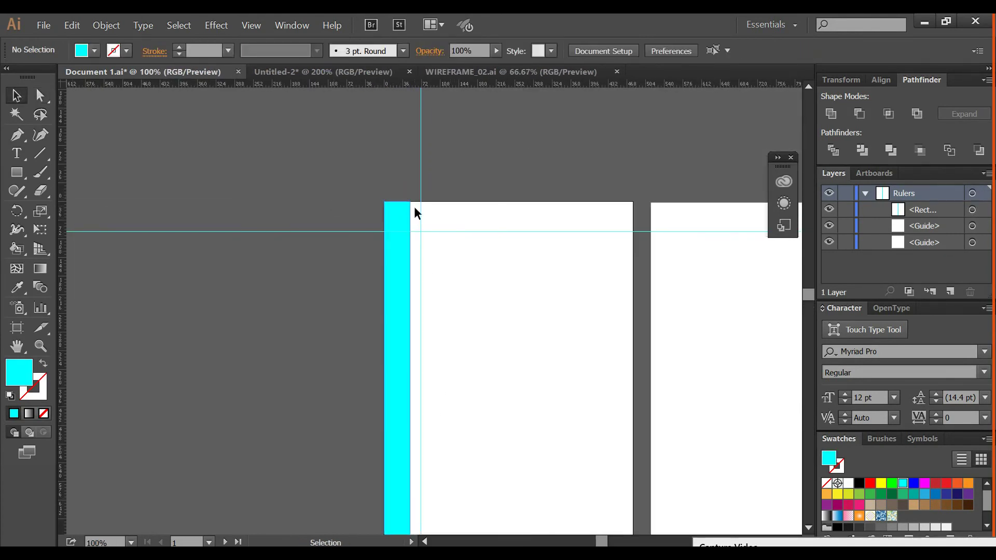
{"action": "left_click_drag", "start_coordinate": [421, 190], "coordinate": [411, 195]}
{"action": "scroll", "coordinate": [456, 284], "scroll_direction": "down", "scroll_amount": 1}
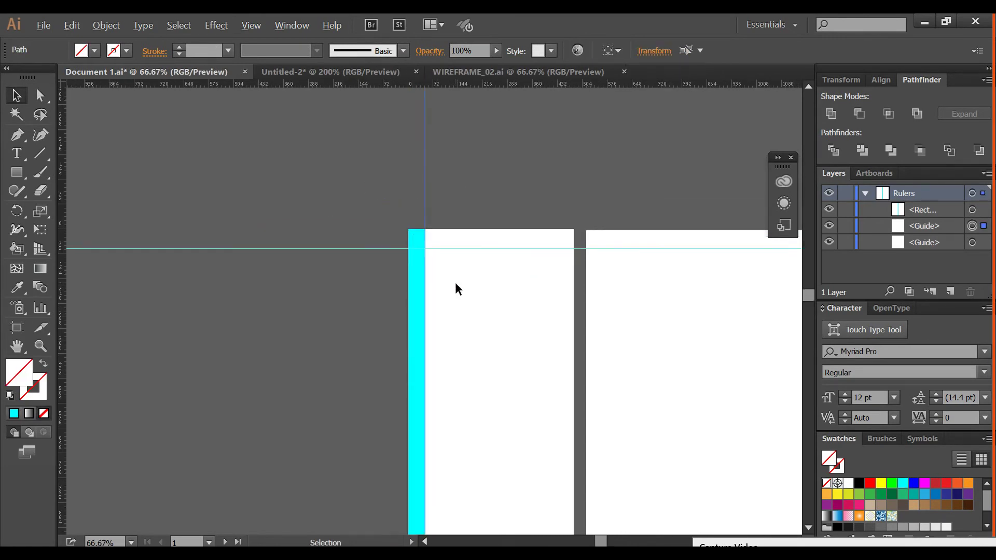
{"action": "left_click_drag", "start_coordinate": [65, 207], "coordinate": [408, 250]}
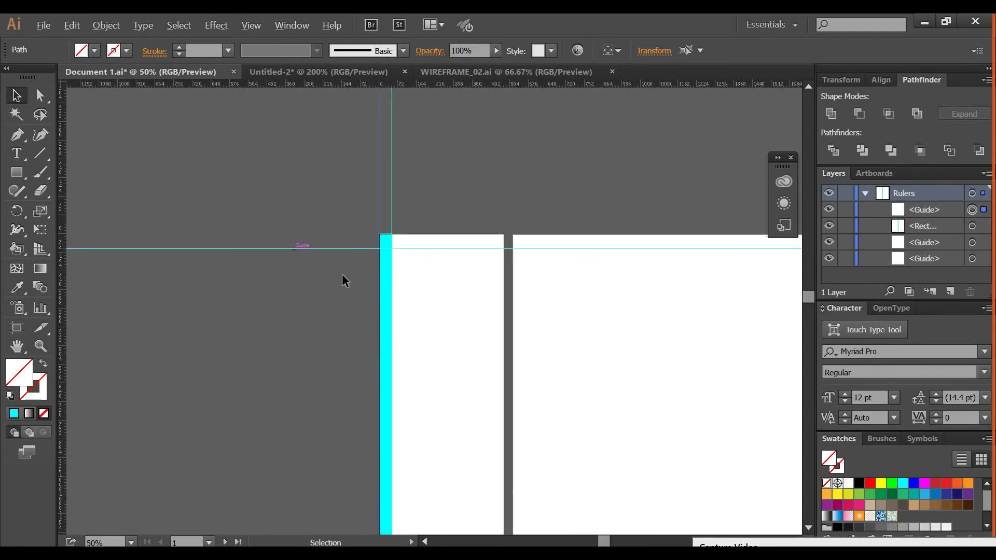
Copy the cyan strip to Artboard 1's right edge and add guides along both its edges
{"action": "key", "text": "ctrl+plus"}
{"action": "scroll", "coordinate": [262, 244], "scroll_direction": "up", "scroll_amount": 1}
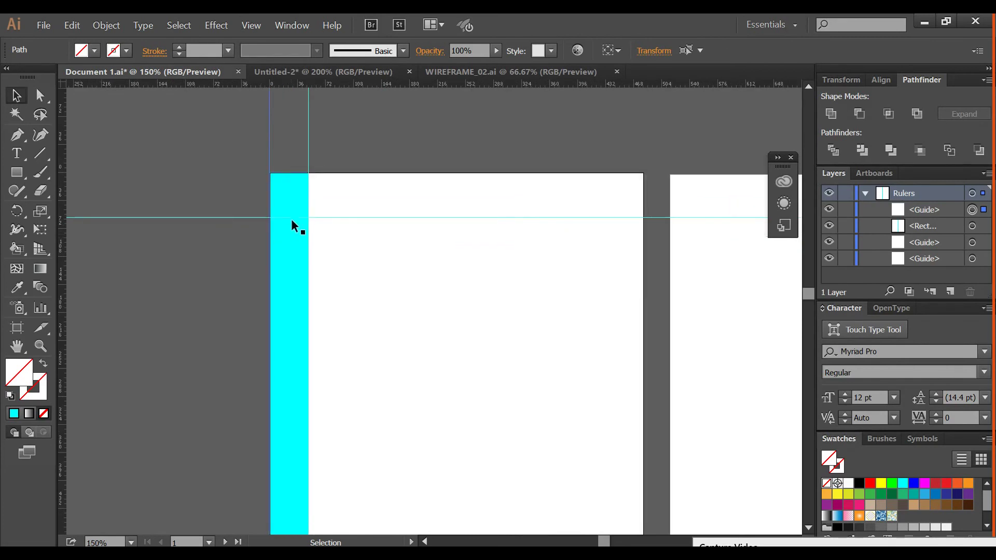
{"action": "left_click", "coordinate": [299, 203]}
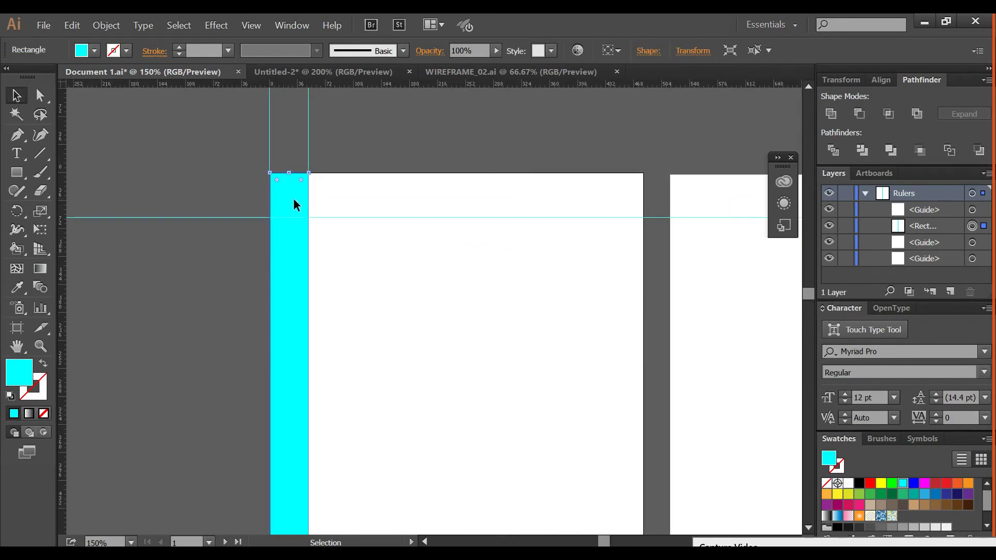
{"action": "left_click_drag", "start_coordinate": [294, 198], "coordinate": [628, 215]}
{"action": "left_click", "coordinate": [346, 125]}
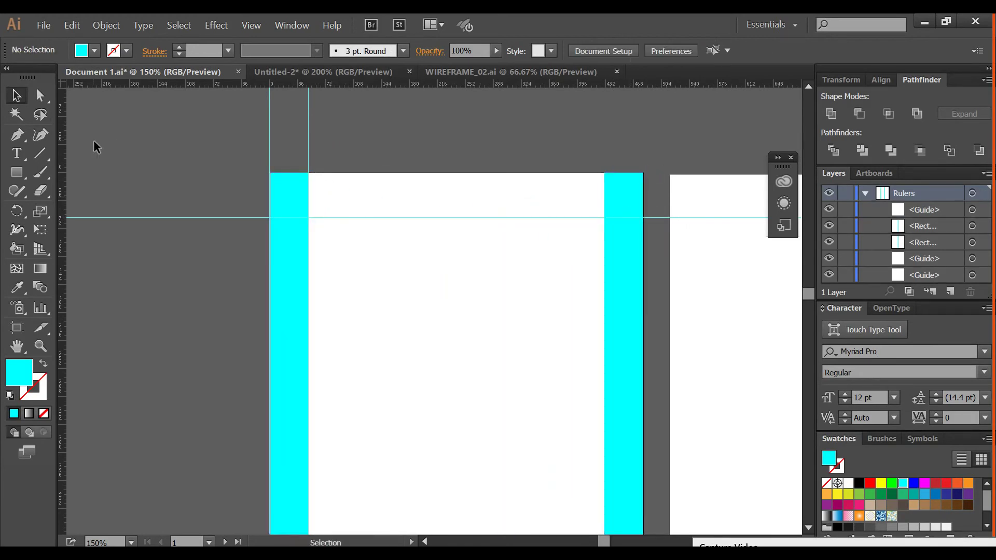
{"action": "left_click_drag", "start_coordinate": [64, 152], "coordinate": [605, 189]}
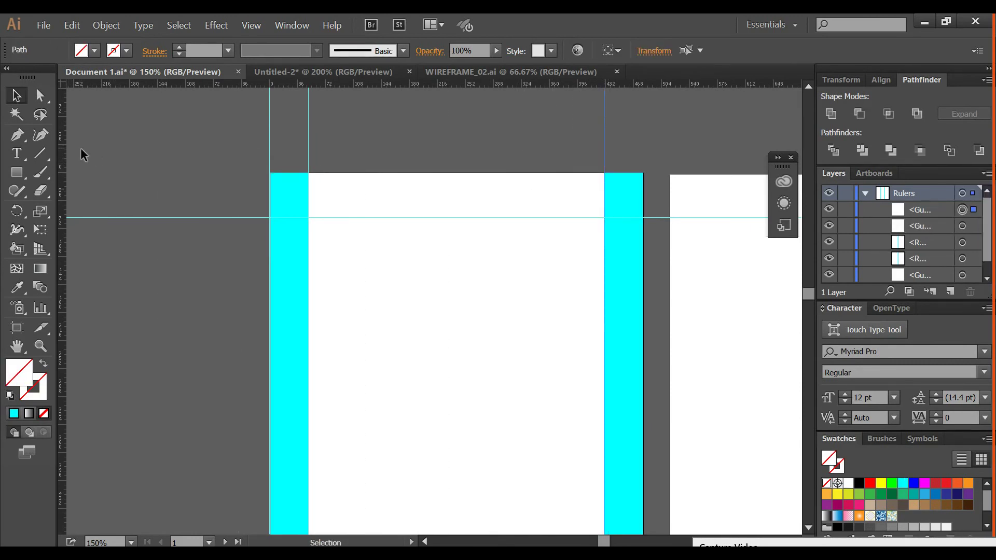
{"action": "left_click_drag", "start_coordinate": [65, 151], "coordinate": [642, 218]}
Alt-drag a copy of the cyan strip onto the second artboard
{"action": "scroll", "coordinate": [459, 256], "scroll_direction": "down", "scroll_amount": 1}
{"action": "scroll", "coordinate": [459, 256], "scroll_direction": "down", "scroll_amount": 2}
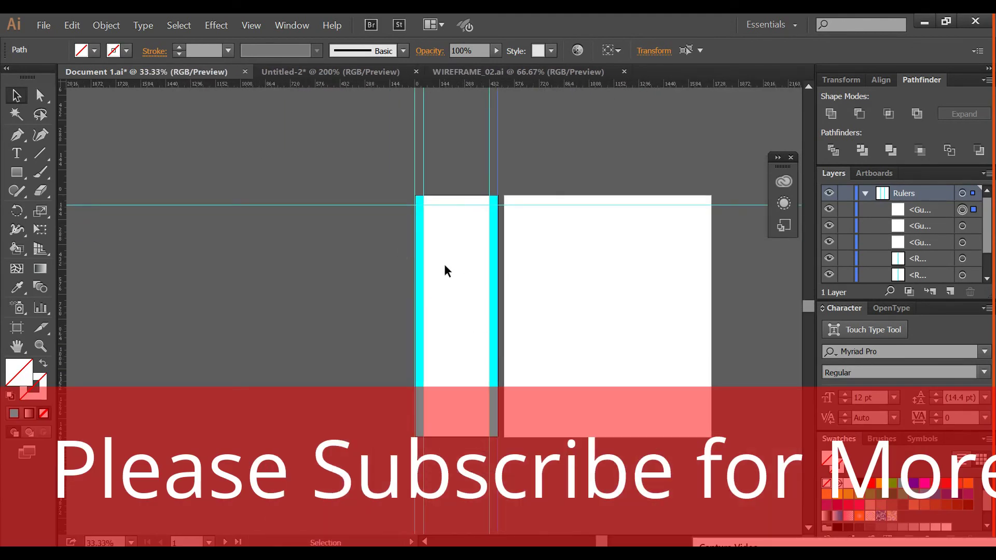
{"action": "scroll", "coordinate": [483, 289], "scroll_direction": "down", "scroll_amount": 1}
{"action": "scroll", "coordinate": [627, 275], "scroll_direction": "up", "scroll_amount": 1}
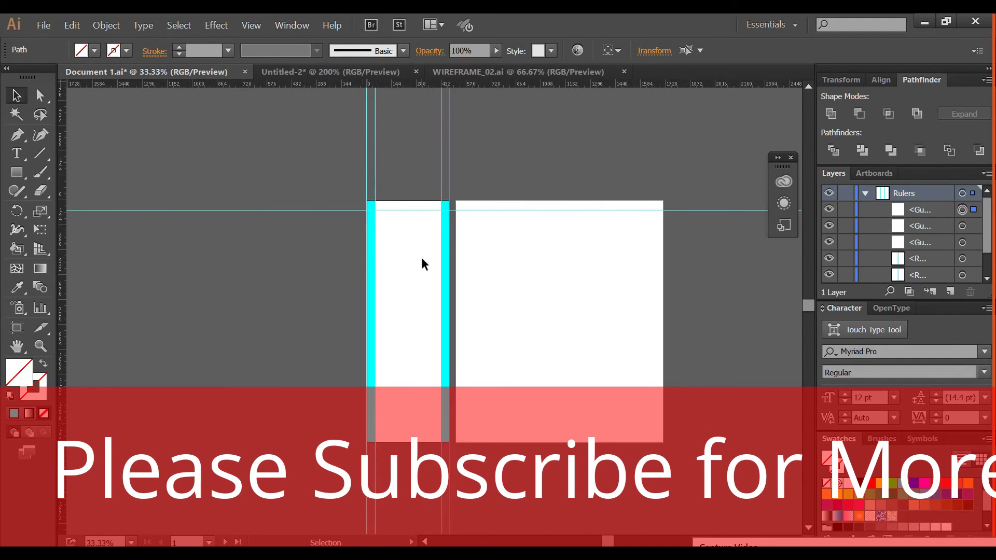
{"action": "scroll", "coordinate": [507, 222], "scroll_direction": "up", "scroll_amount": 1}
{"action": "left_click", "coordinate": [306, 224]}
{"action": "left_click_drag", "start_coordinate": [307, 229], "coordinate": [734, 223]}
{"action": "left_click", "coordinate": [586, 148]}
Drag four vertical guides from the left ruler to the edges of the second artboard's strips
{"action": "left_click_drag", "start_coordinate": [61, 166], "coordinate": [444, 216]}
{"action": "left_click_drag", "start_coordinate": [64, 197], "coordinate": [728, 247]}
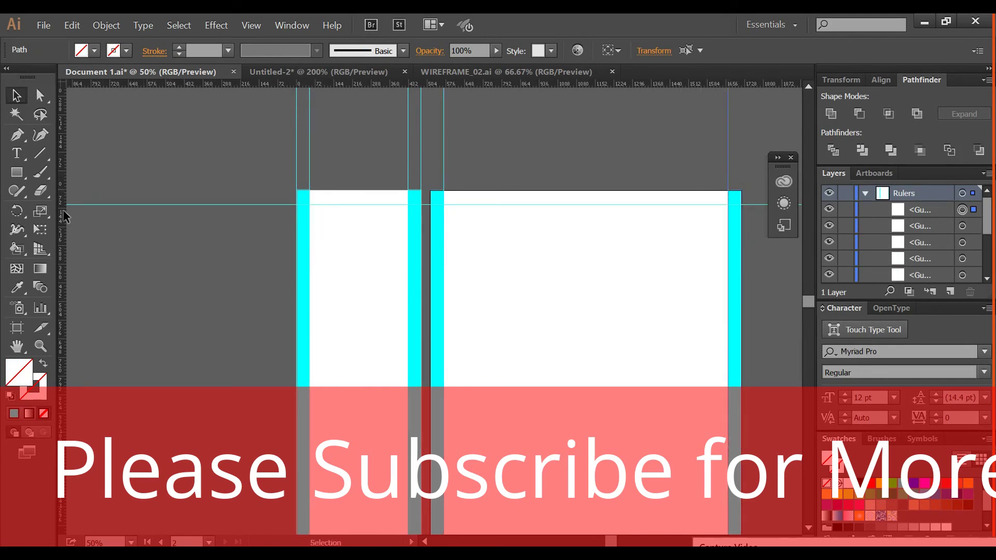
{"action": "left_click_drag", "start_coordinate": [63, 216], "coordinate": [432, 249]}
{"action": "left_click_drag", "start_coordinate": [62, 226], "coordinate": [742, 282]}
{"action": "key", "text": "ctrl+minus"}
{"action": "scroll", "coordinate": [495, 358], "scroll_direction": "up", "scroll_amount": 1}
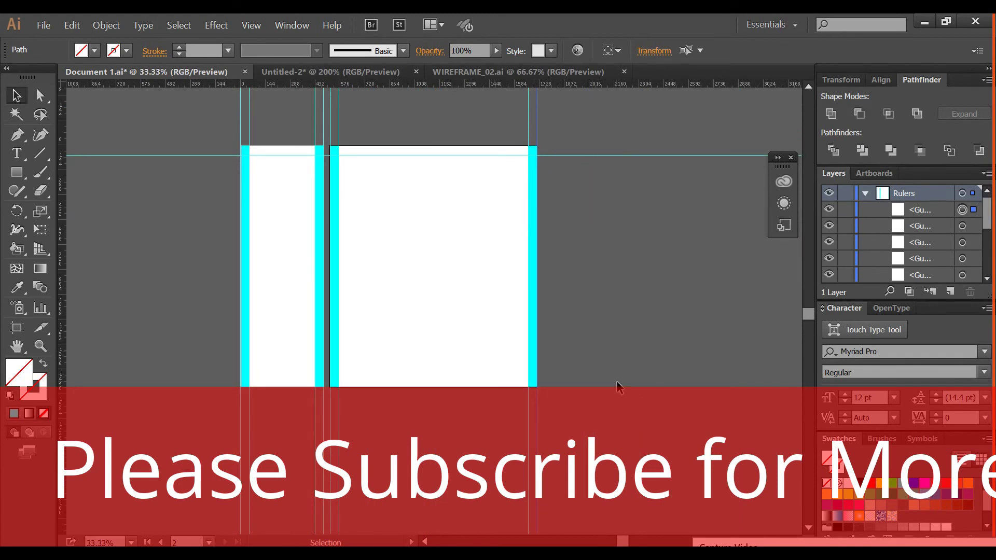
With Direct Selection, check the vertical guide and cyan column, then deselect
{"action": "key", "text": "a"}
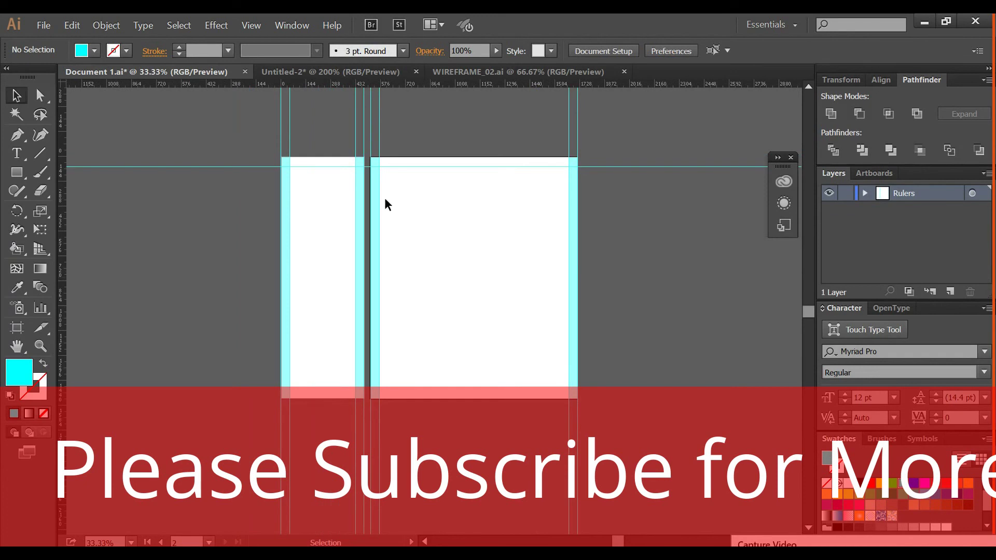
{"action": "left_click", "coordinate": [379, 196]}
{"action": "scroll", "coordinate": [378, 196], "scroll_direction": "up", "scroll_amount": 1}
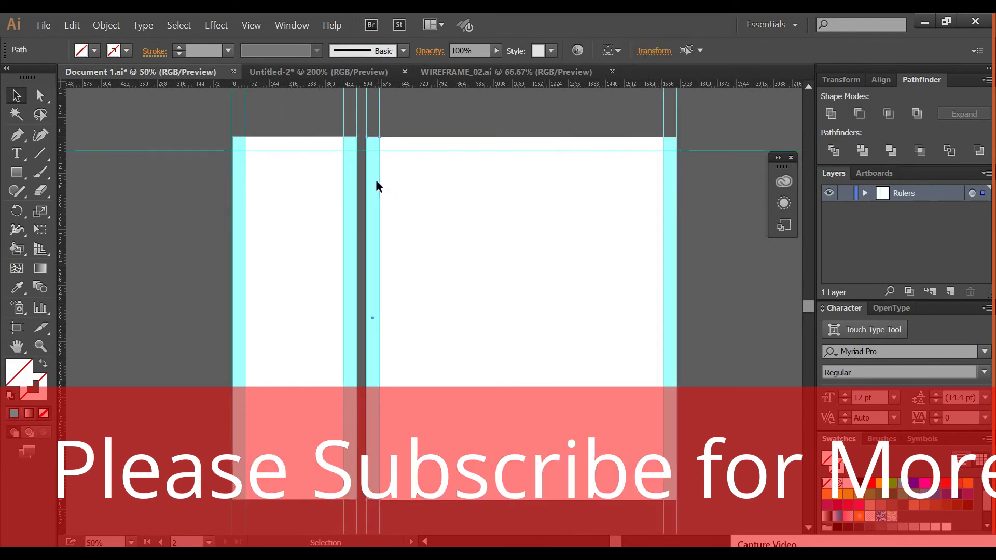
{"action": "left_click", "coordinate": [376, 180]}
{"action": "scroll", "coordinate": [414, 193], "scroll_direction": "up", "scroll_amount": 1}
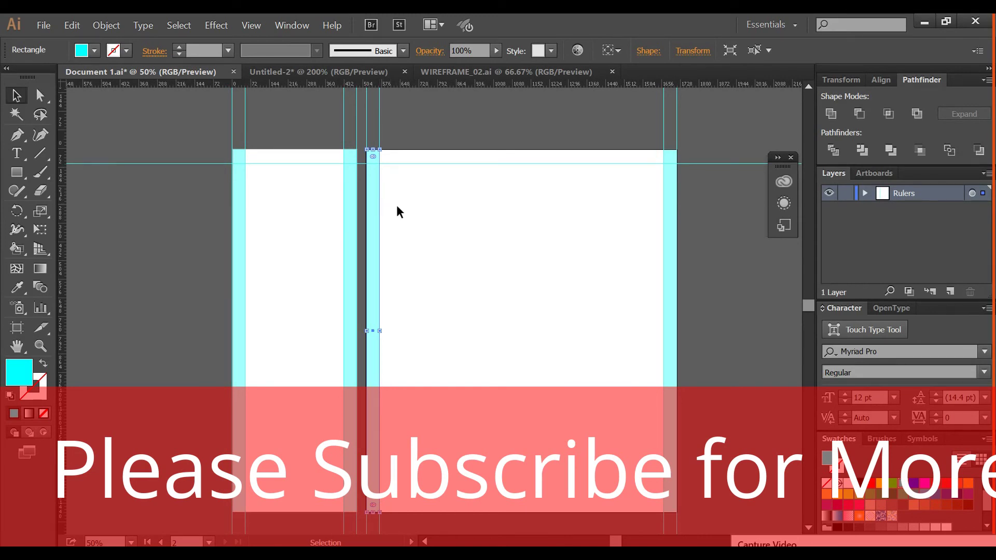
{"action": "scroll", "coordinate": [489, 231], "scroll_direction": "down", "scroll_amount": 2}
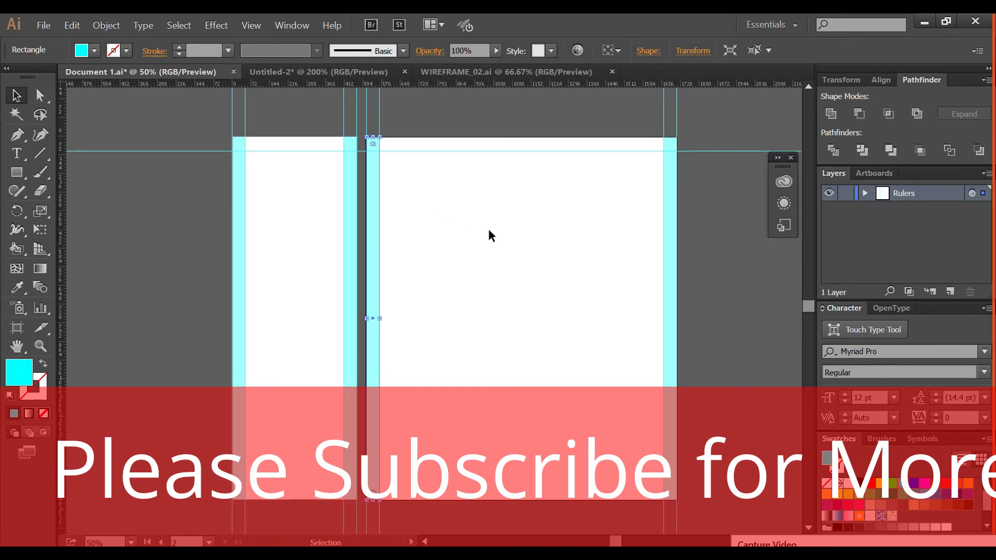
{"action": "scroll", "coordinate": [489, 231], "scroll_direction": "down", "scroll_amount": 1}
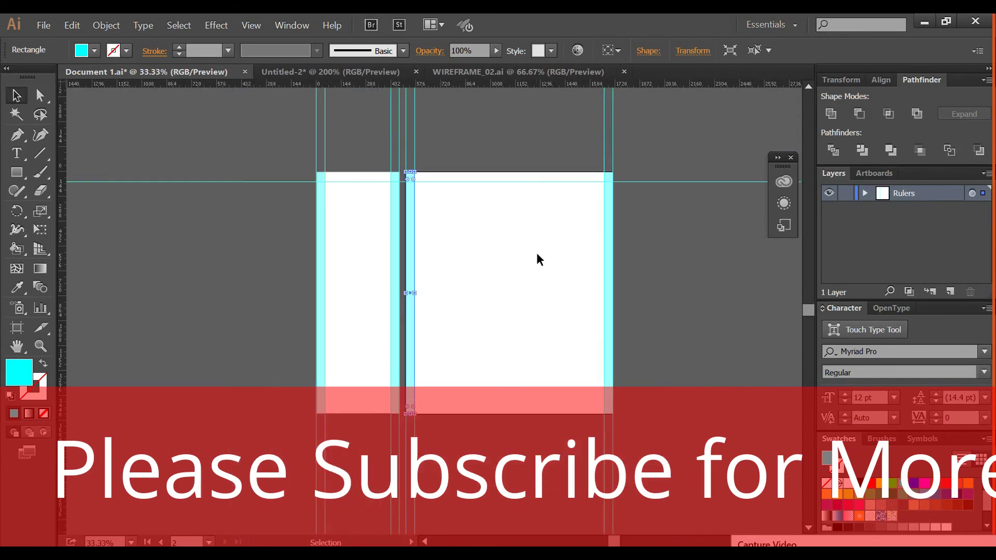
{"action": "left_click", "coordinate": [683, 229]}
{"action": "scroll", "coordinate": [531, 216], "scroll_direction": "up", "scroll_amount": 1}
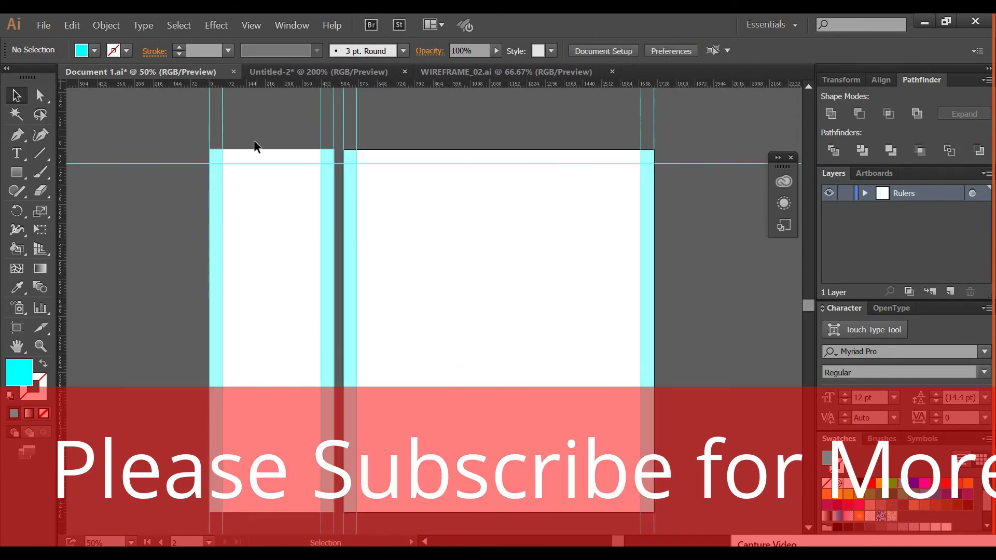